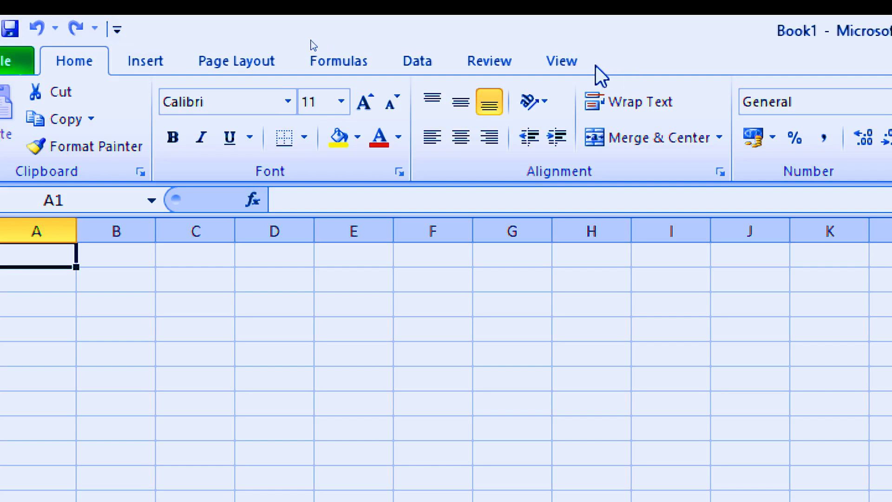
Step: Switch the sheet to Page Layout view and back to Normal view to show the page break lines
click(559, 65)
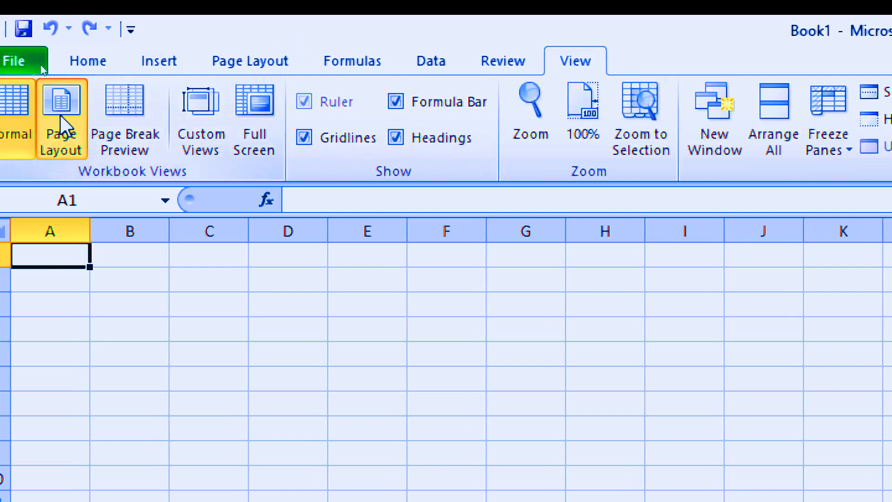
click(60, 114)
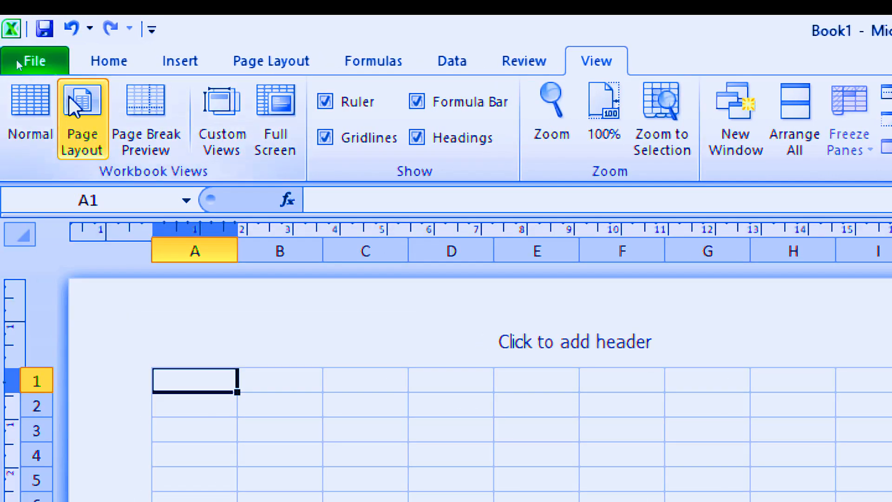
click(30, 107)
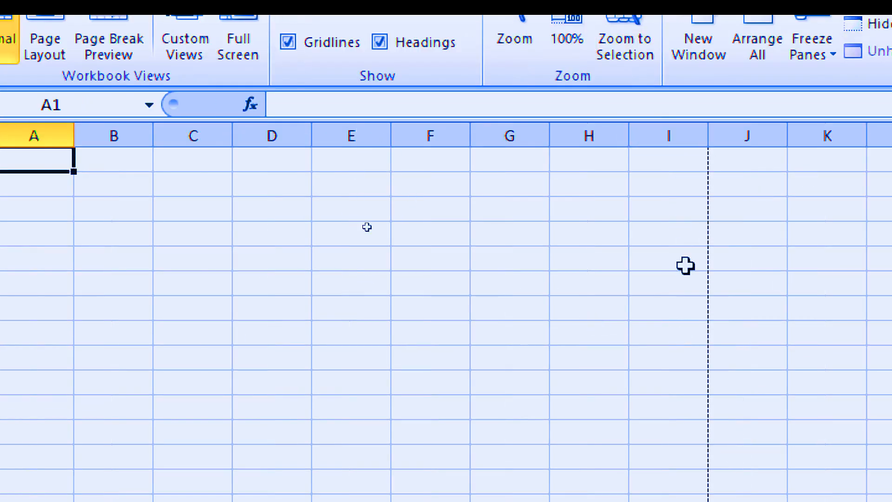
Step: Examine the dashed page boundaries across the sheet's columns and rows to find the extent of the first page
scroll(367, 226, down, 13)
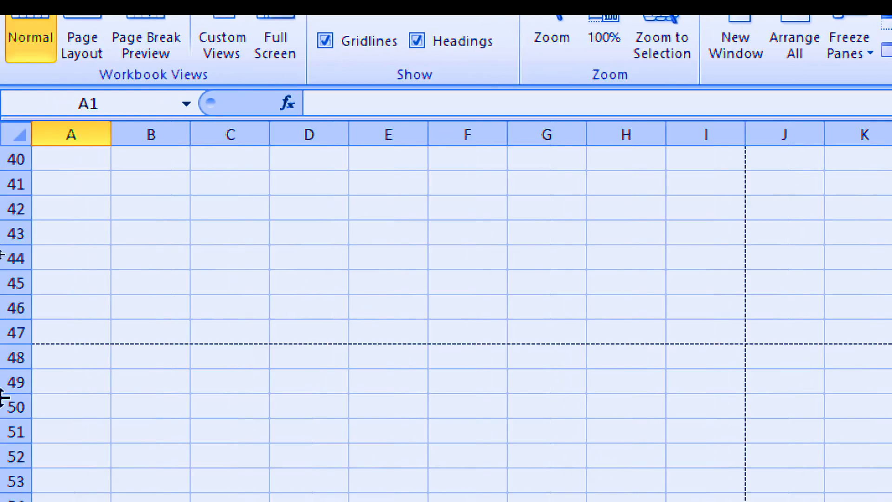
scroll(726, 304, up, 7)
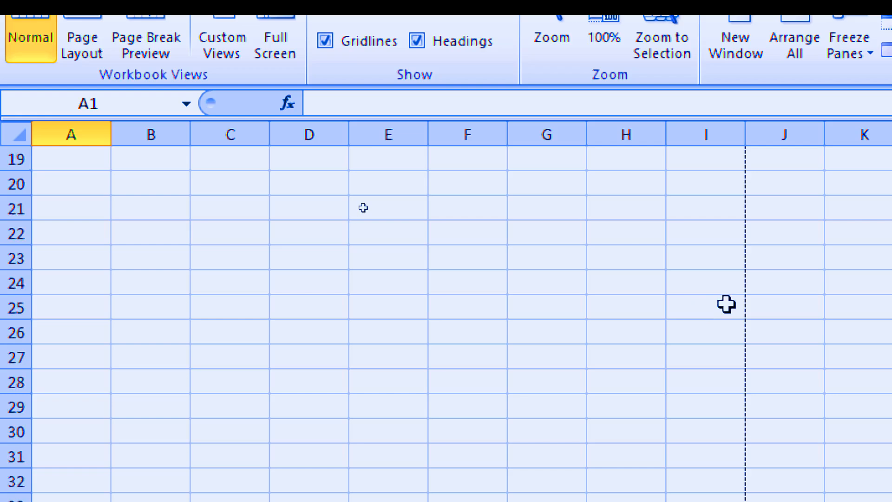
scroll(725, 304, up, 6)
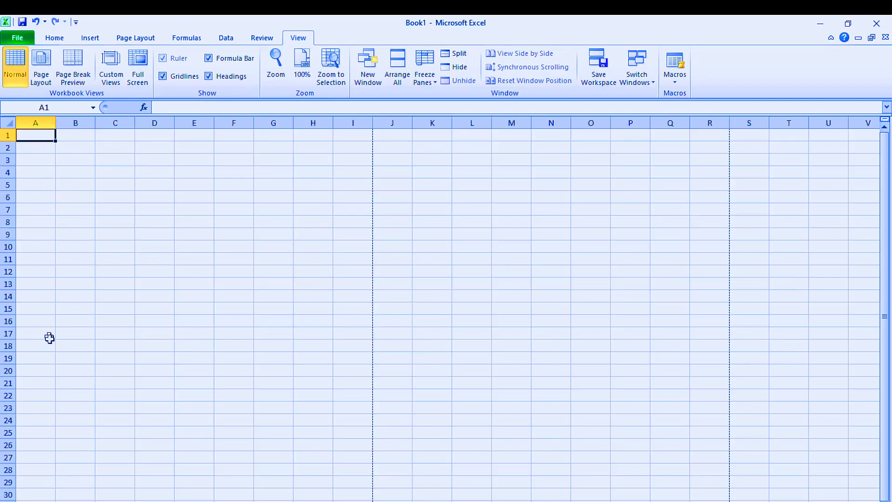
scroll(46, 471, down, 2)
scroll(46, 471, down, 4)
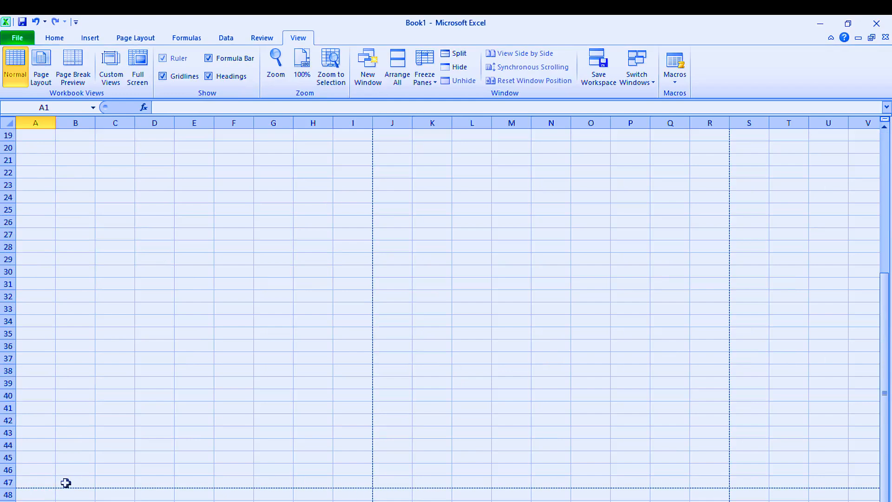
scroll(53, 455, up, 6)
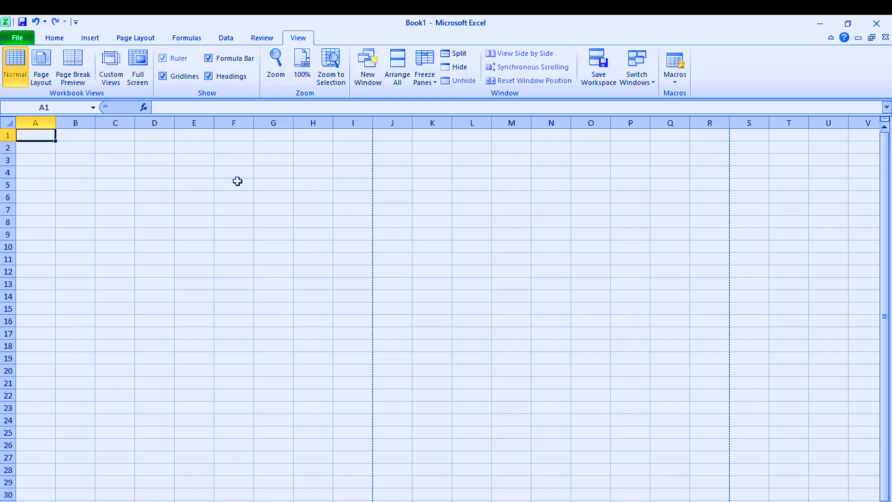
Step: Merge and center cells A1:I2 across the full page width for the heading
click(181, 209)
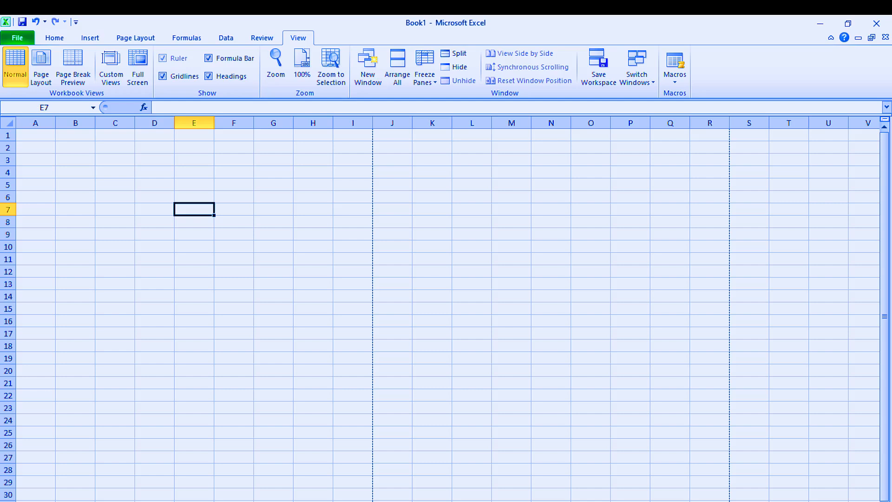
drag(832, 501, 847, 501)
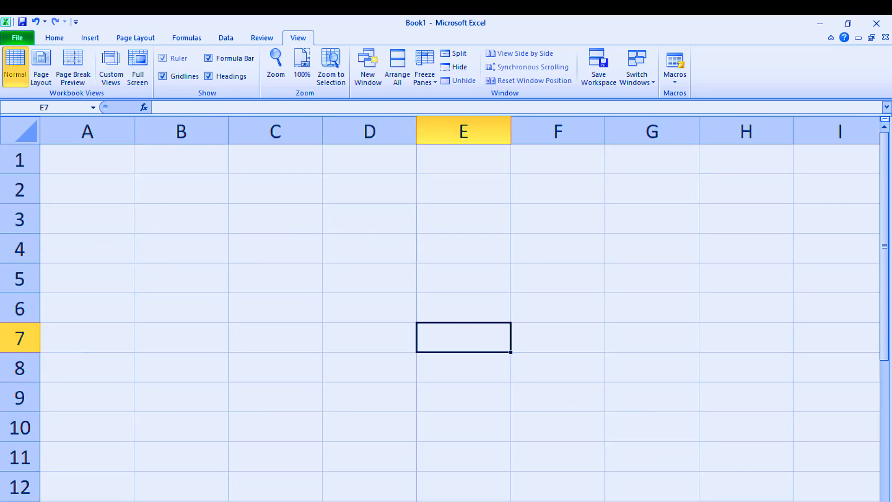
drag(847, 501, 836, 501)
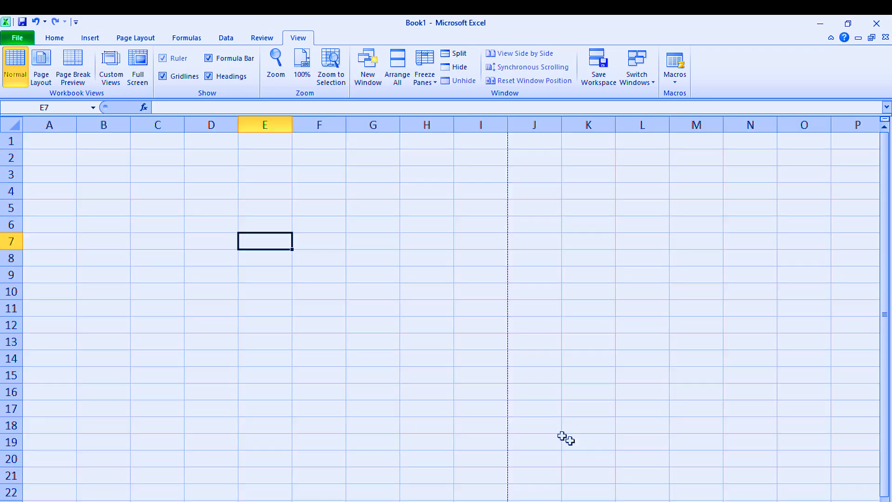
drag(44, 141, 261, 215)
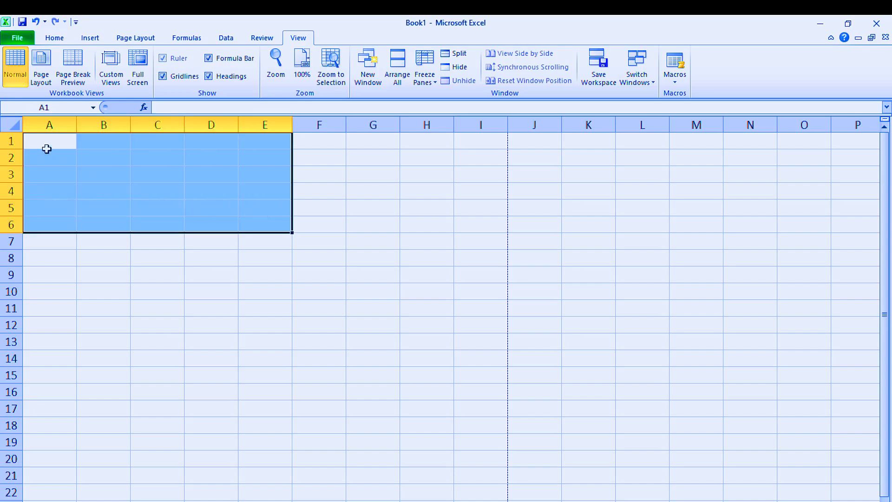
drag(47, 146, 468, 161)
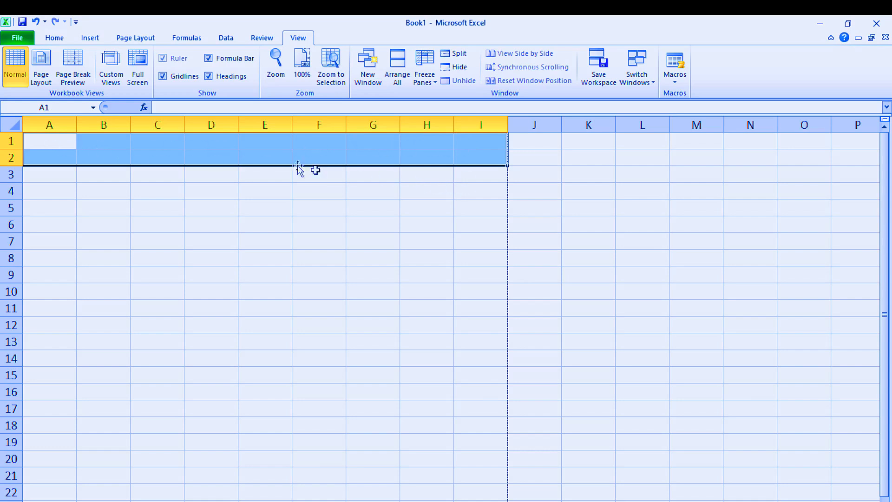
click(55, 41)
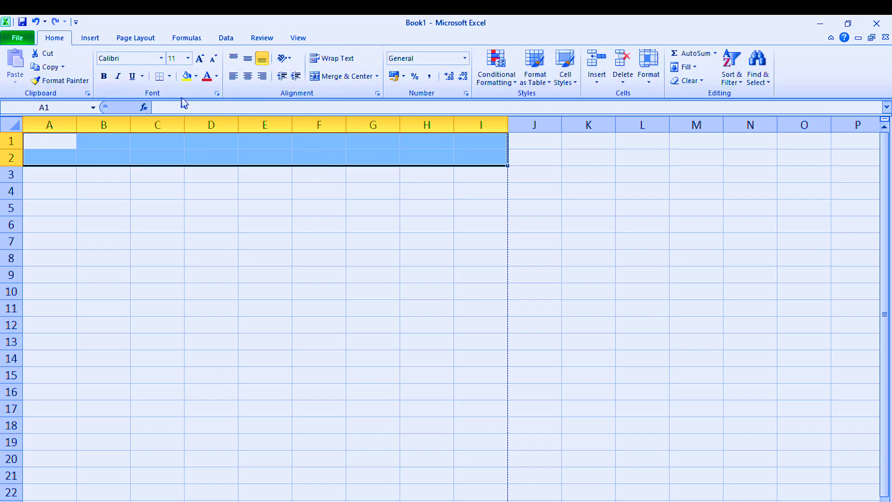
click(348, 77)
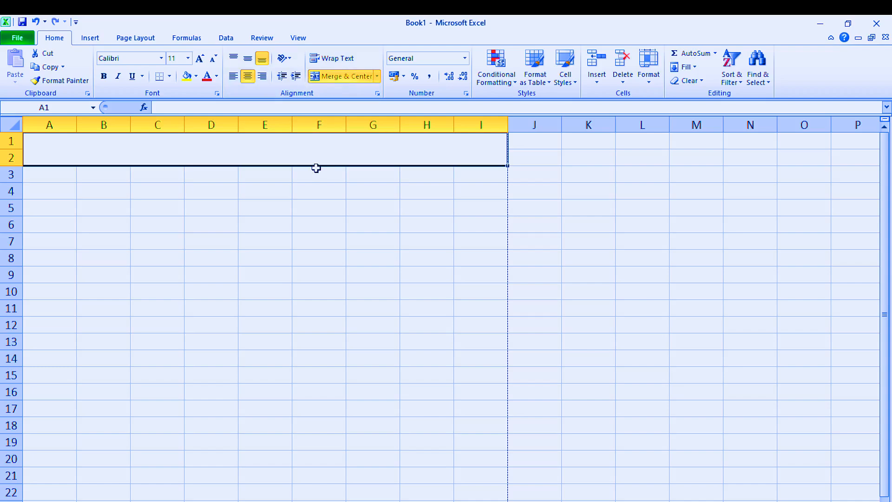
Step: Enter the heading ABC BOOK STORE in the merged cell A1
text(ABC)
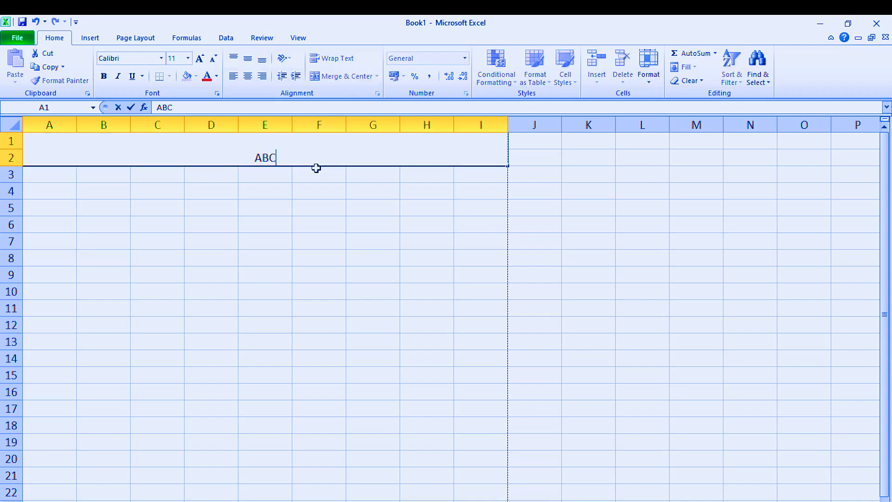
text( BOOK)
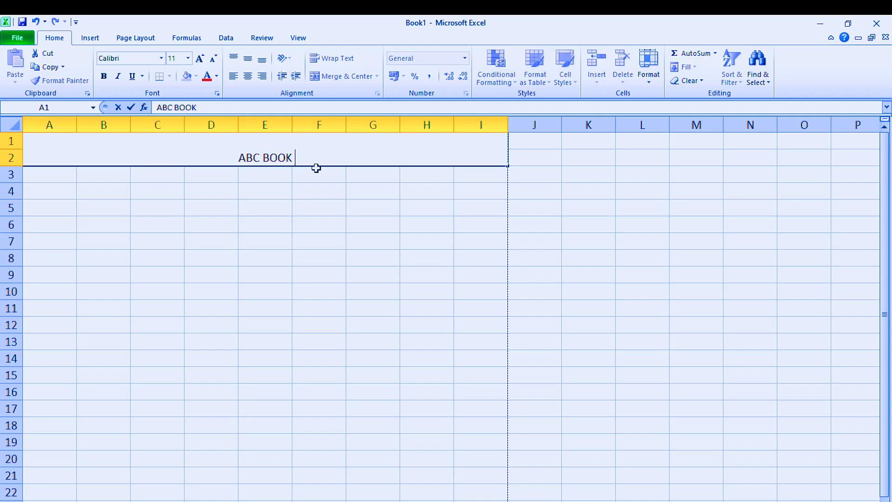
text( STORE)
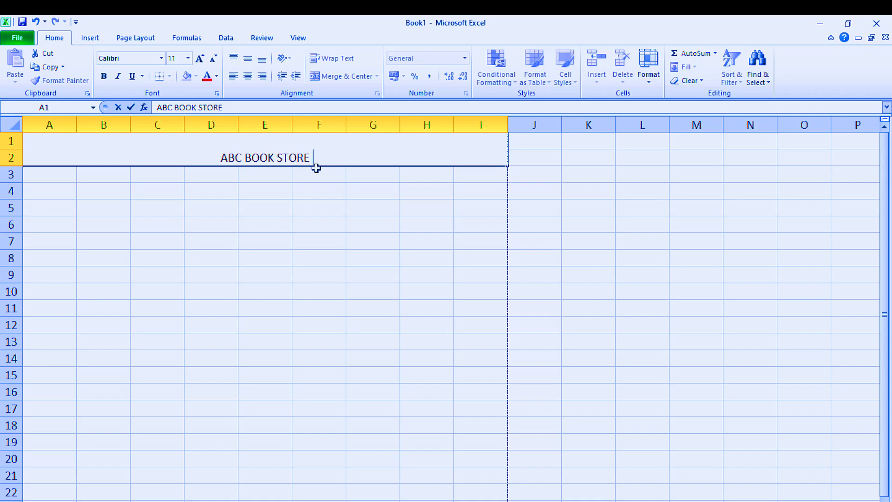
click(294, 195)
Step: Fill the ABC BOOK STORE heading cell with the standard orange color
click(290, 158)
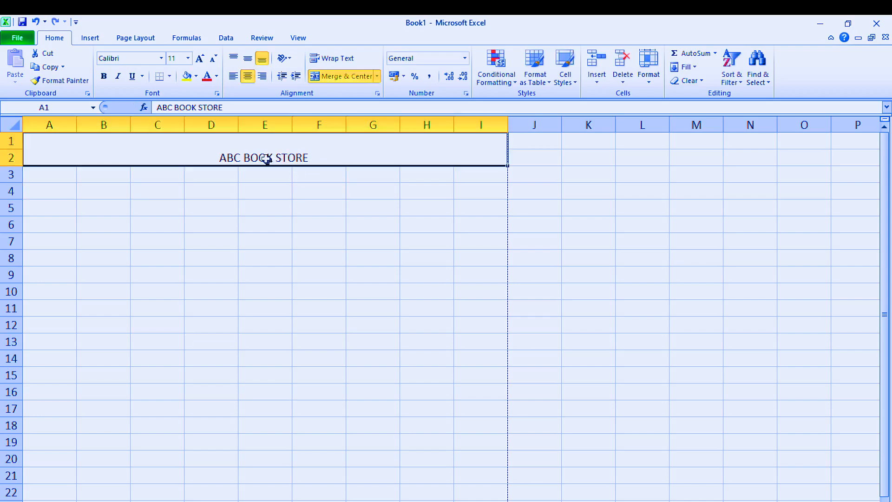
click(197, 76)
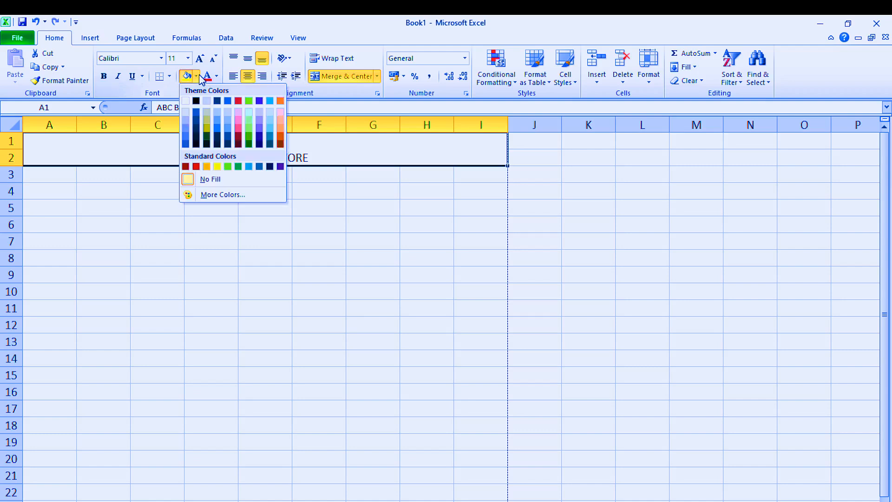
click(206, 167)
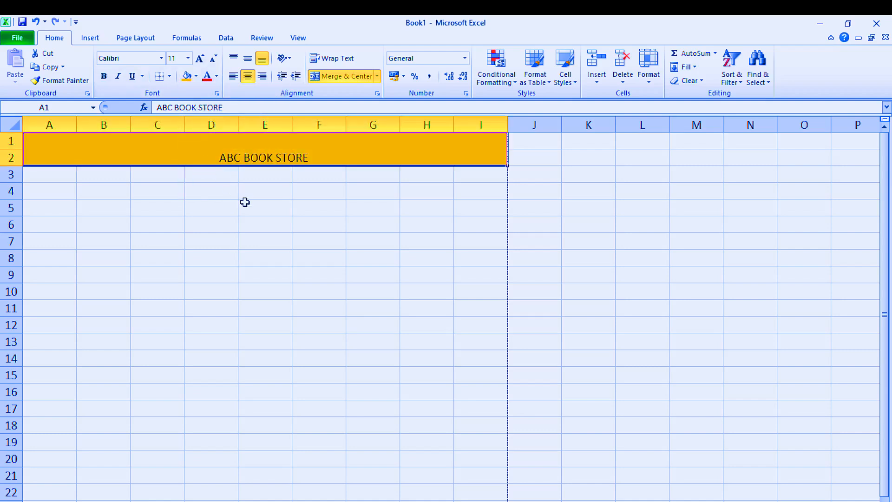
click(244, 202)
Step: Increase the font size of the ABC BOOK STORE heading to 22
click(244, 157)
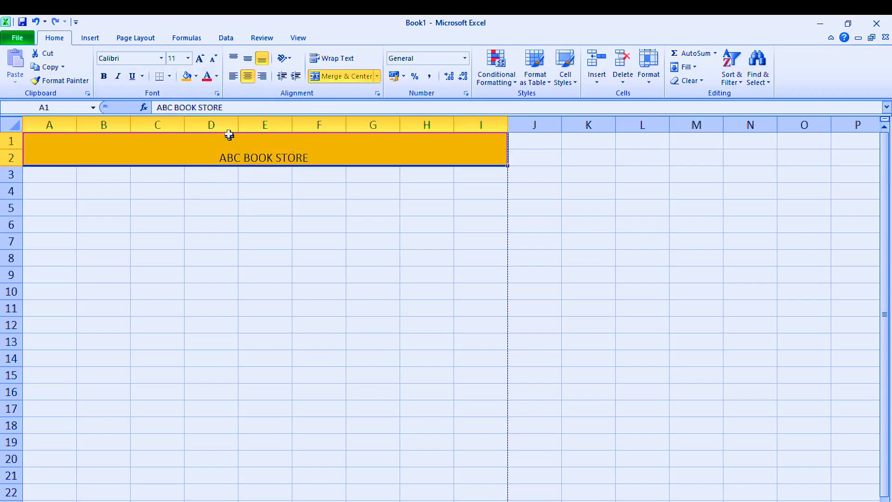
click(200, 58)
click(200, 59)
click(200, 59)
click(200, 59)
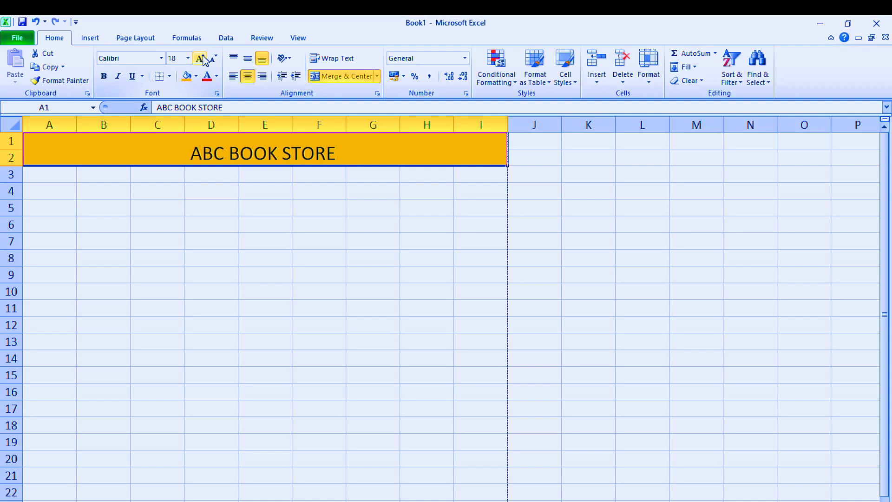
click(201, 59)
click(201, 58)
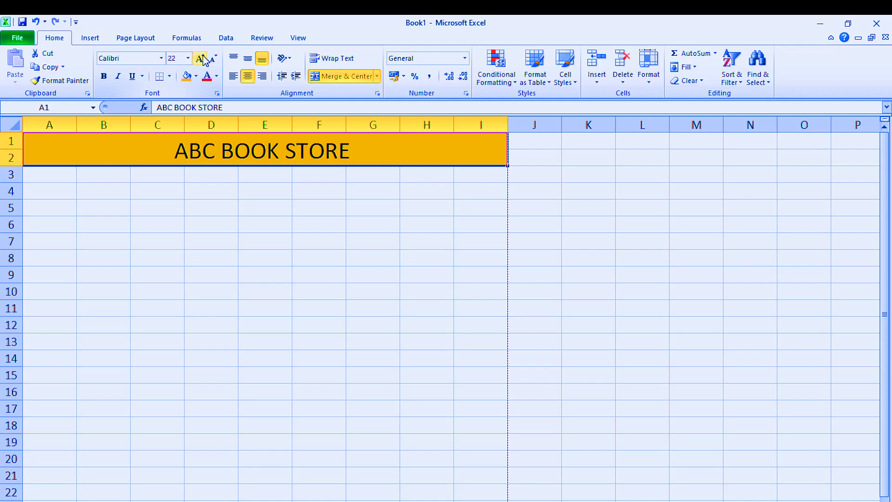
Step: Change the font of the ABC BOOK STORE heading to Algerian
click(162, 59)
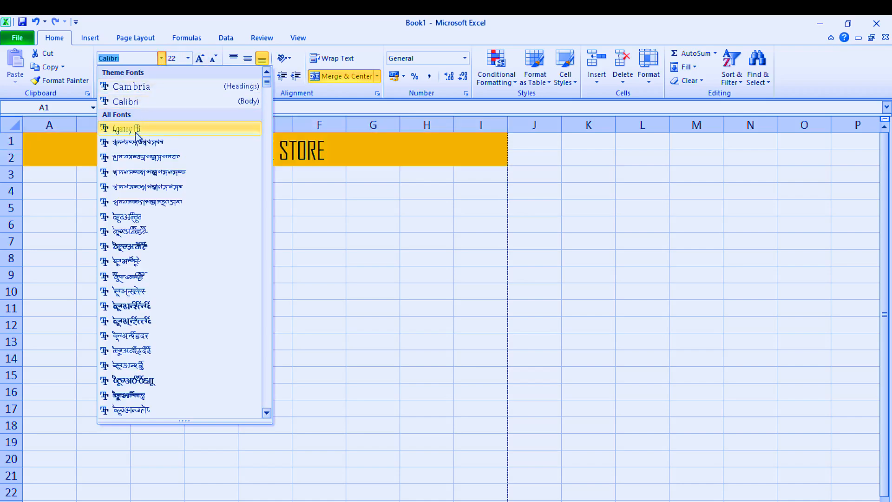
scroll(134, 406, down, 10)
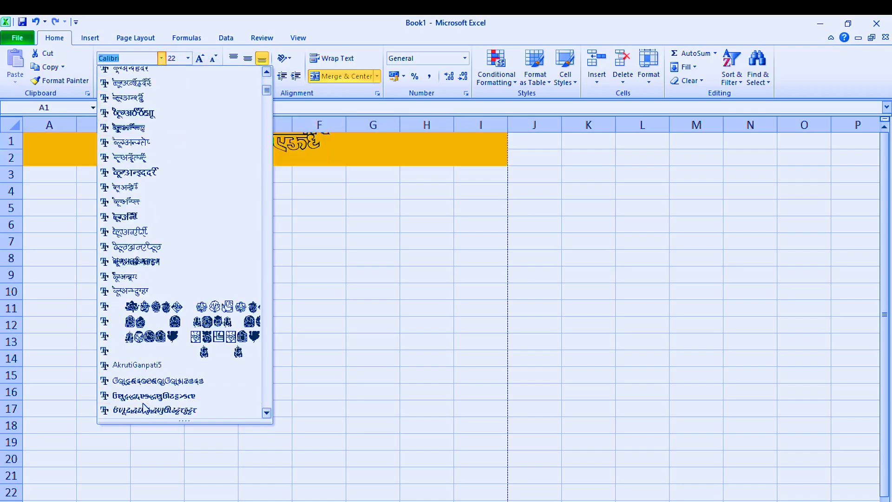
scroll(144, 406, down, 15)
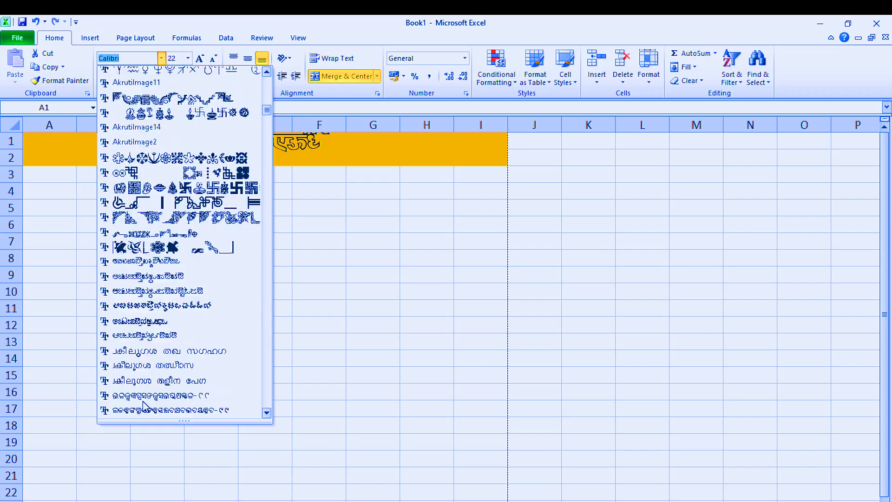
scroll(144, 405, down, 12)
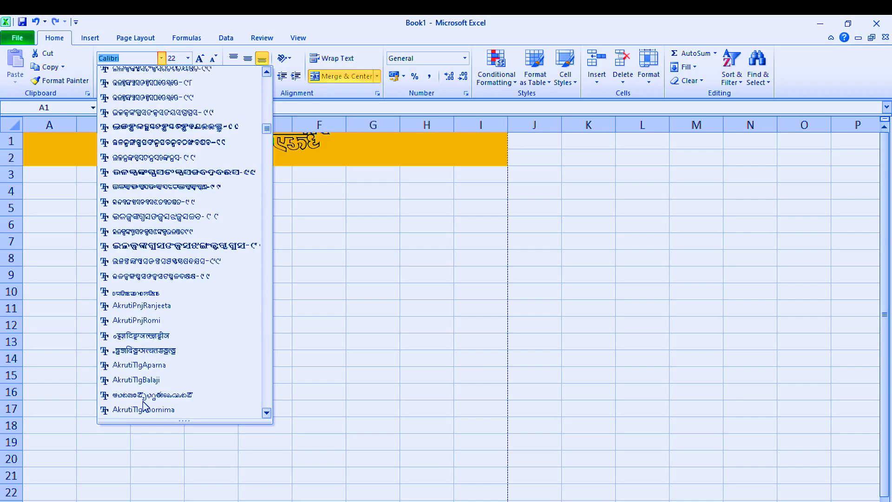
click(143, 398)
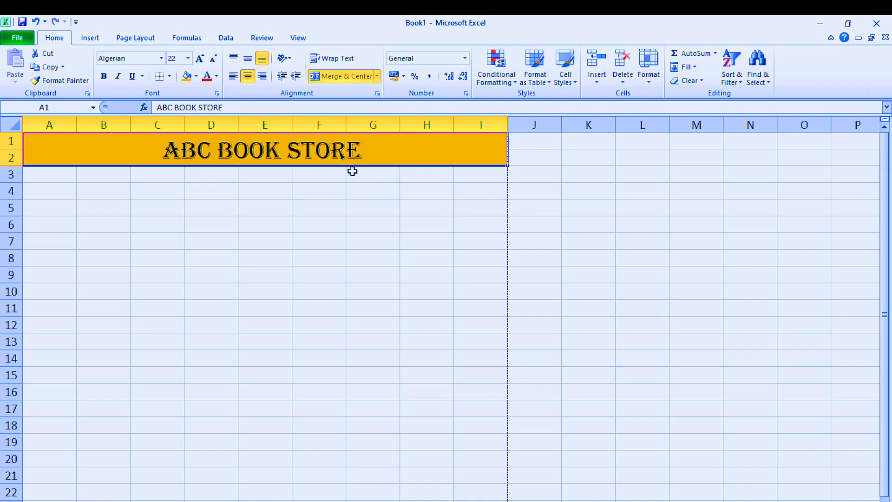
click(264, 190)
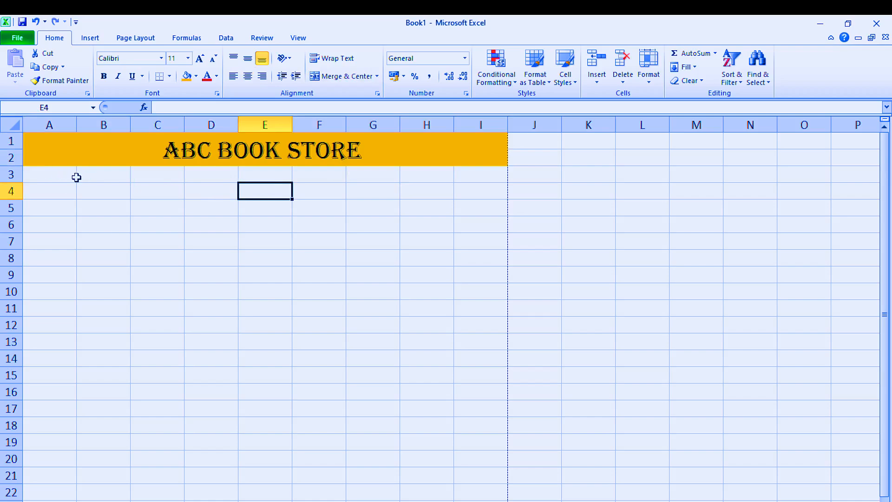
Step: Merge cells A3:I5 across so that each of the three rows below the heading becomes one cell
drag(72, 176, 472, 203)
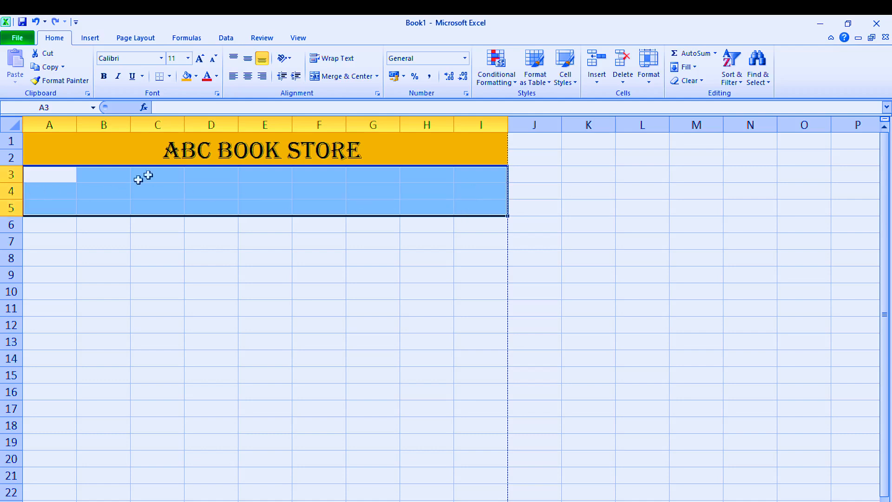
click(376, 77)
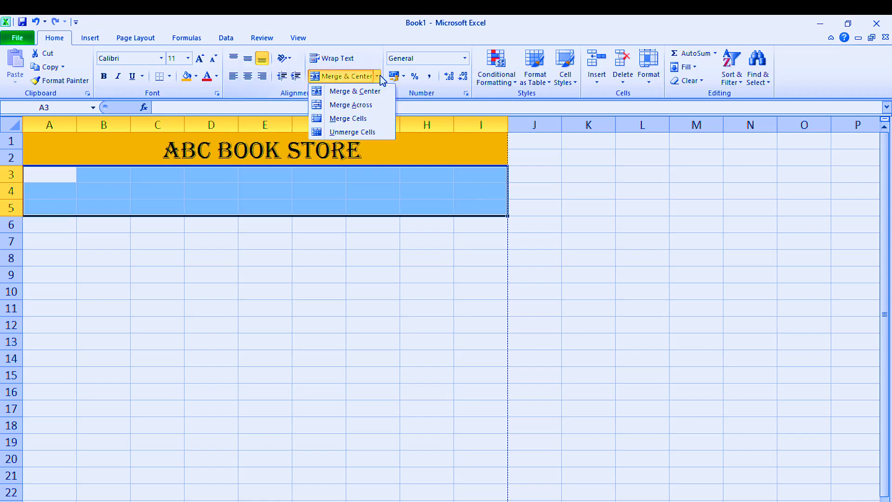
click(359, 105)
click(328, 223)
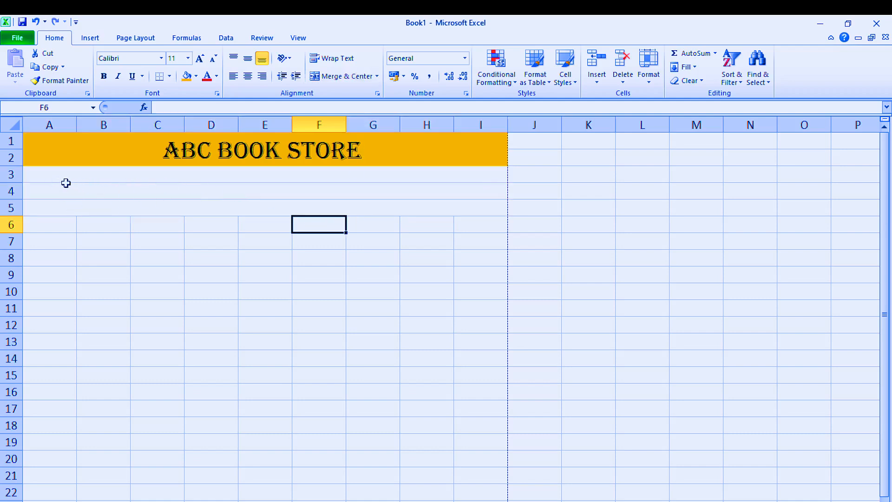
Step: Apply a thick box border around the three merged rows A3:I5 below the heading
drag(66, 173, 313, 209)
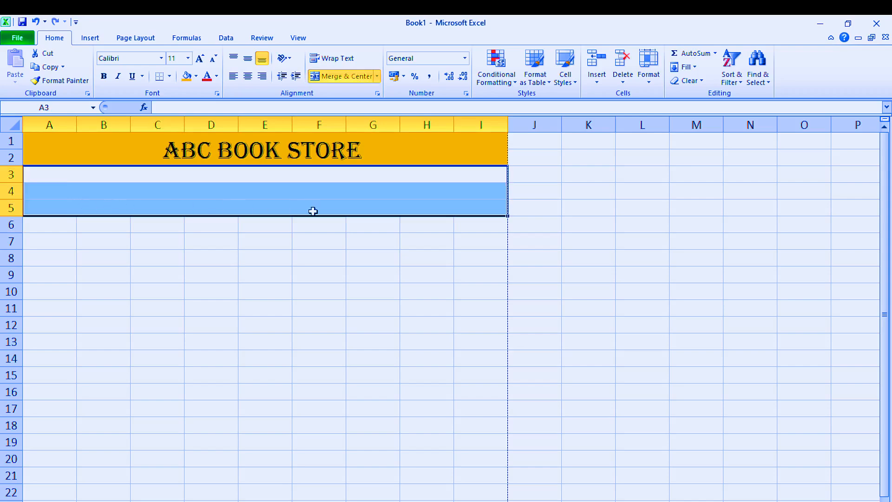
click(170, 76)
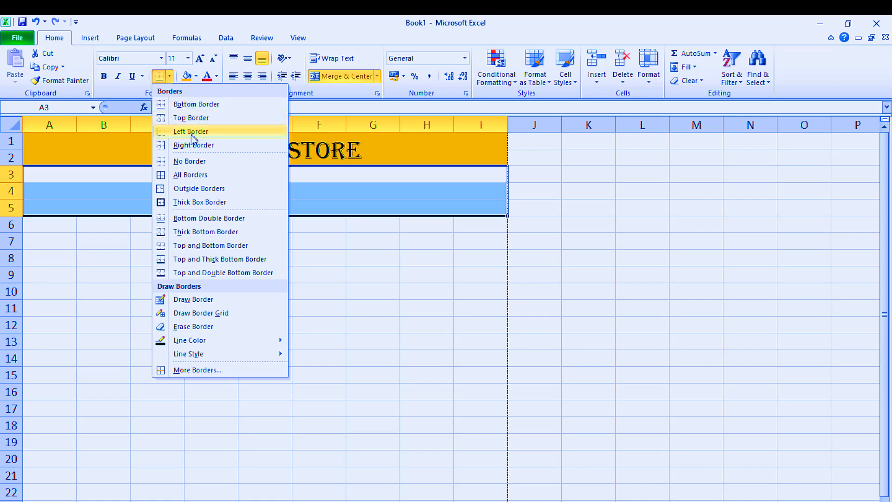
click(193, 208)
click(320, 211)
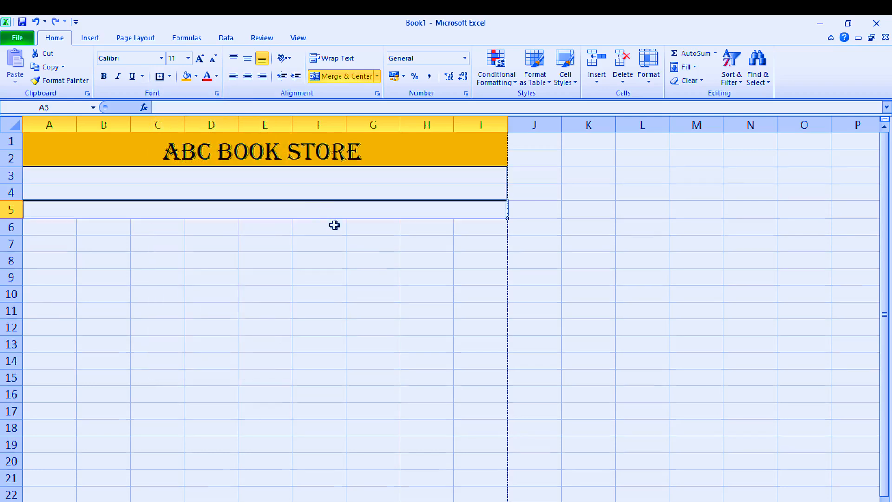
click(111, 194)
click(174, 257)
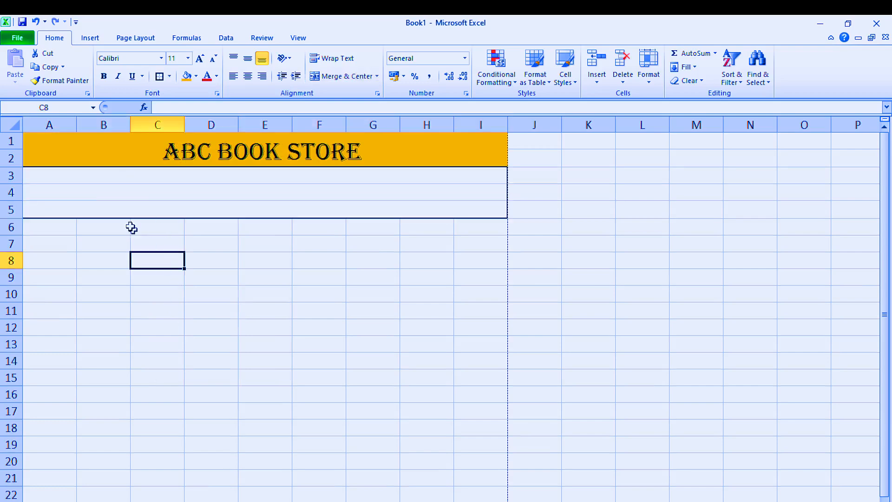
Step: Enter Khordha in merged row 3 and center it horizontally and vertically
click(165, 180)
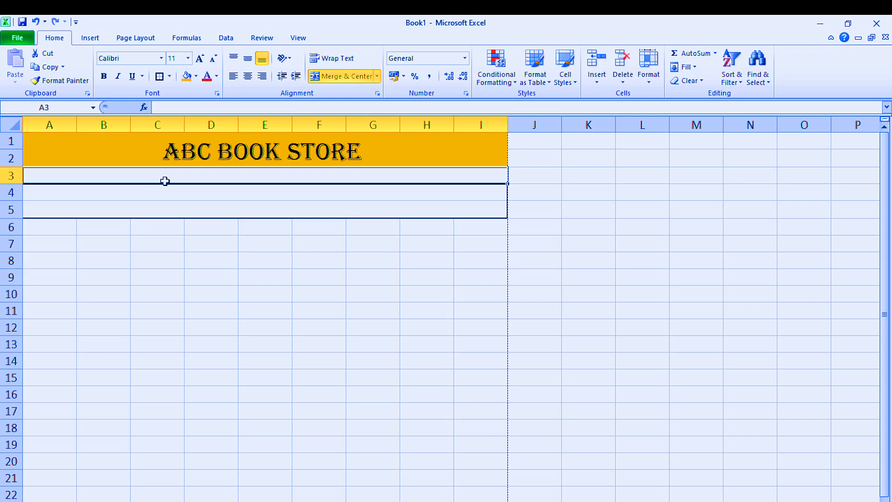
text(K)
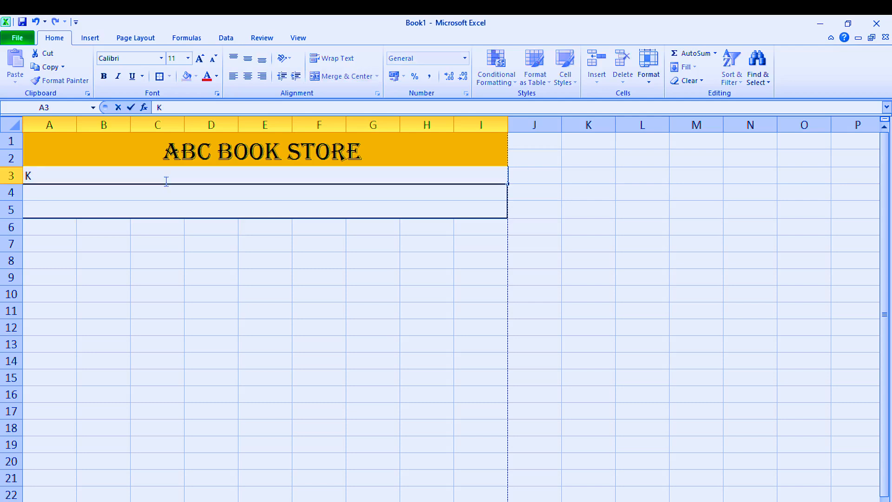
text(hordha)
click(155, 295)
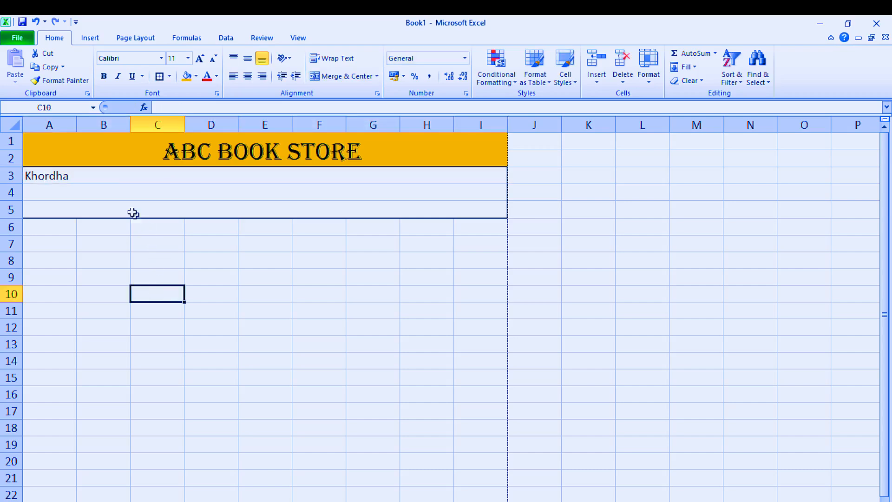
click(100, 173)
click(247, 76)
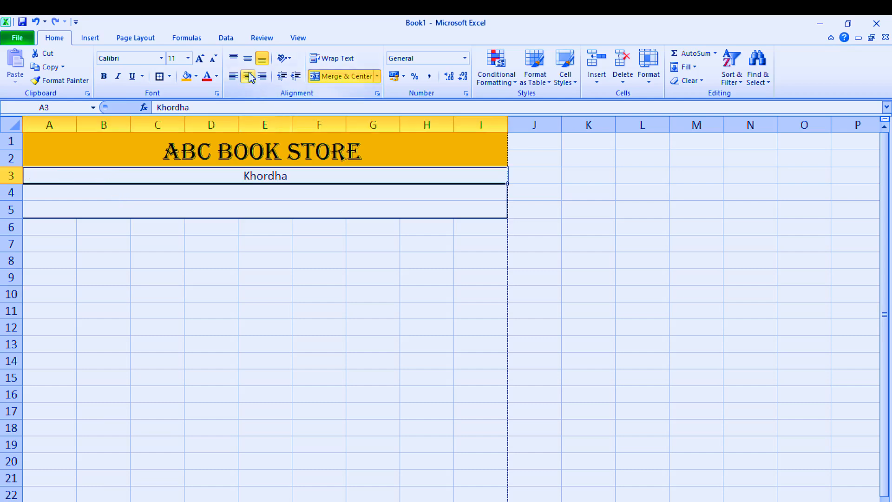
click(247, 58)
Step: Enter the label Mobile in merged row 4 and center it horizontally and vertically
click(229, 195)
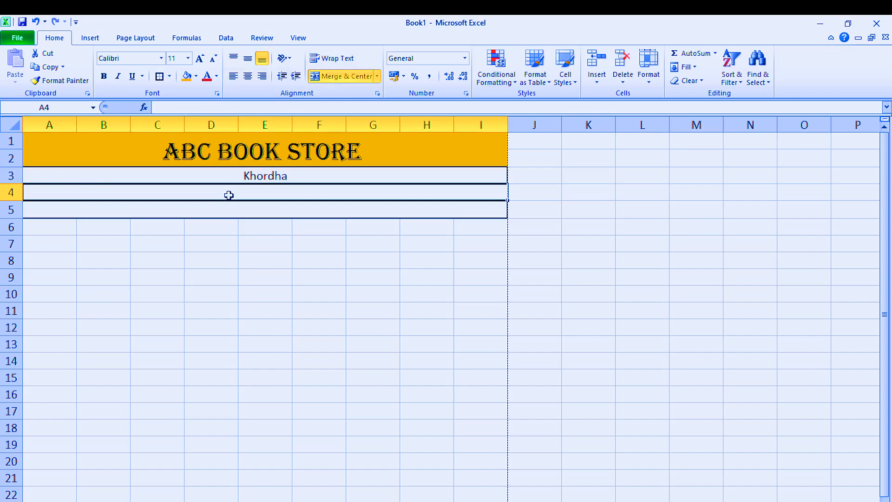
text(Mobile)
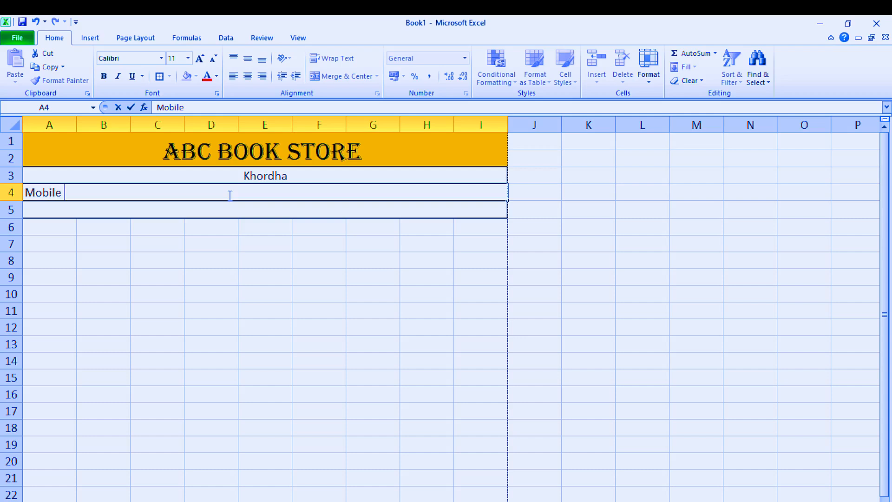
click(297, 242)
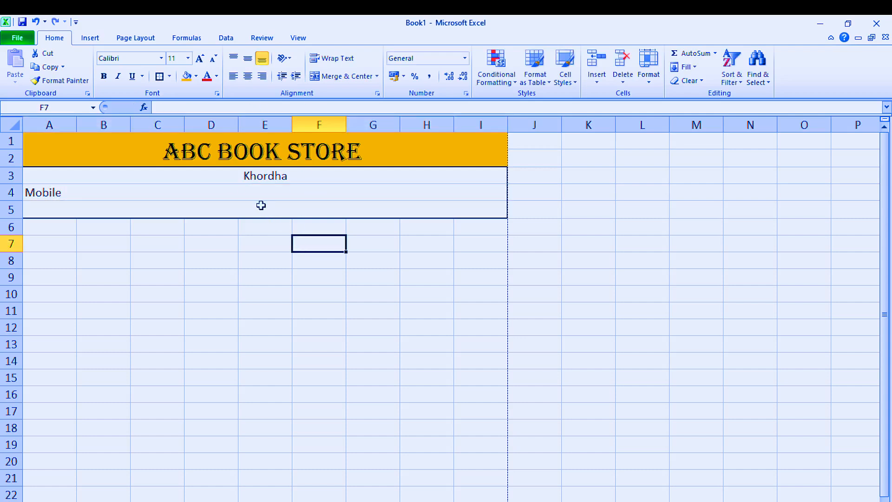
click(257, 194)
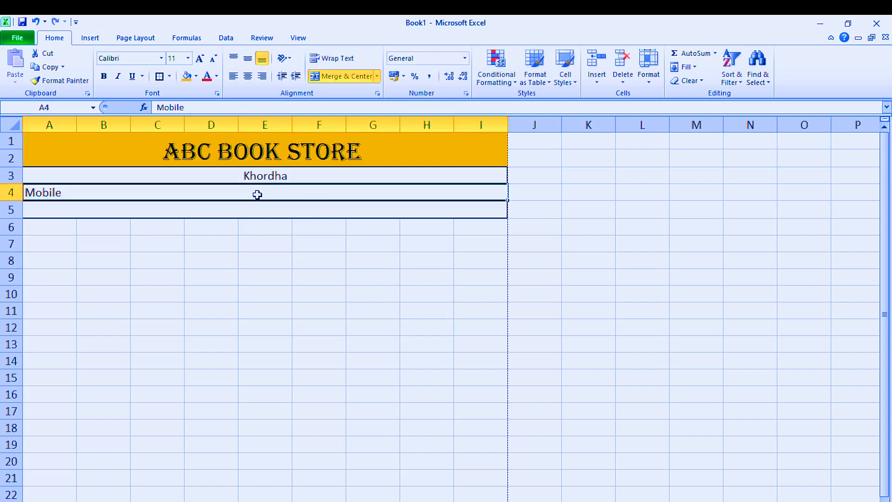
click(248, 76)
click(247, 58)
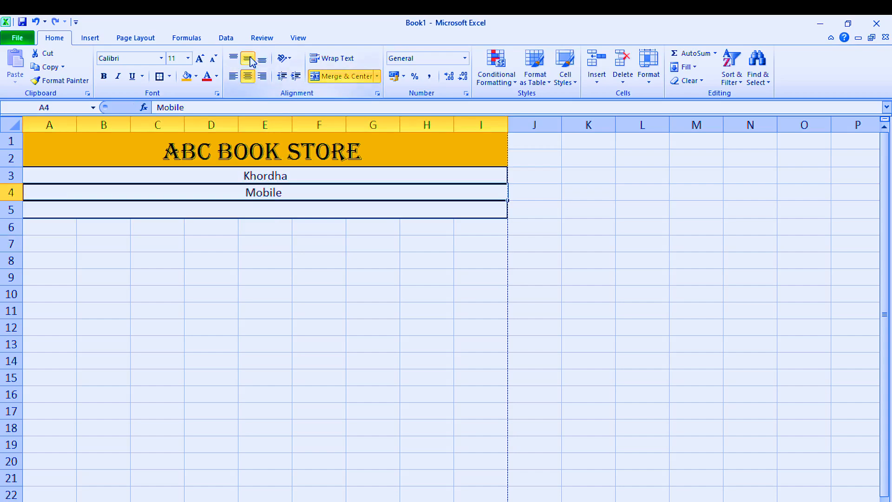
Step: Append a hyphen and the store's mobile number to the Mobile label in row 4
double_click(295, 193)
text(-)
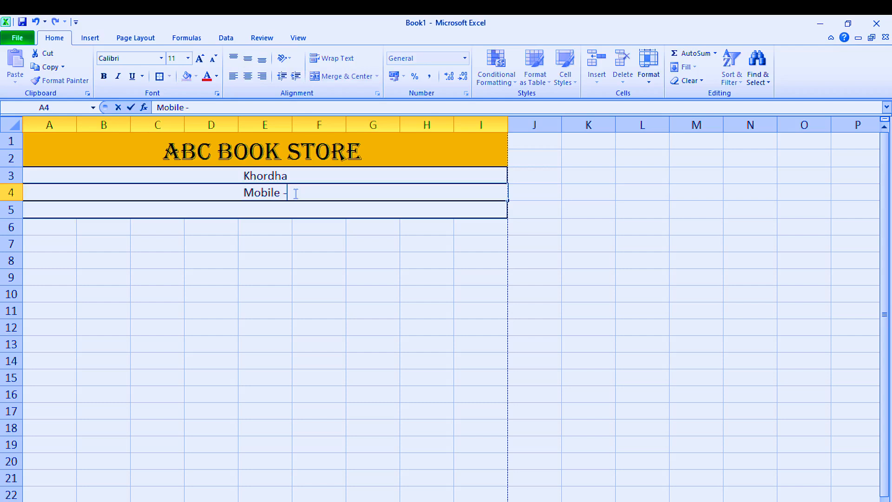
text(909)
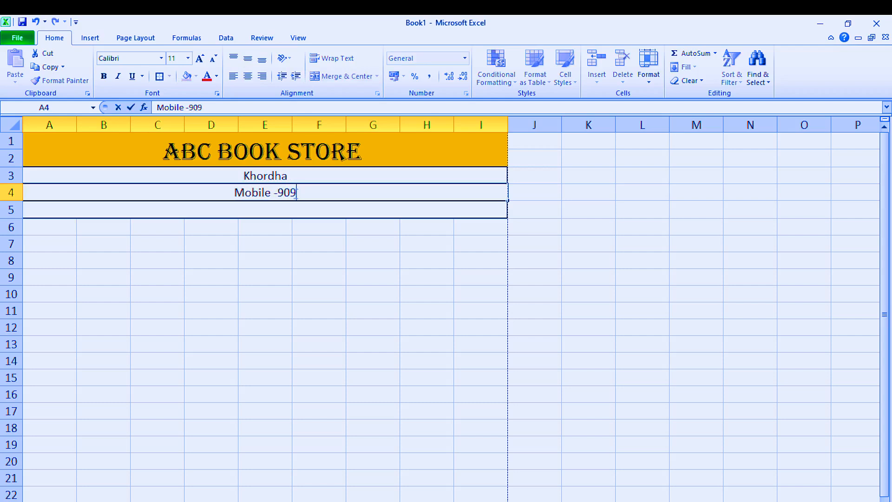
text(09)
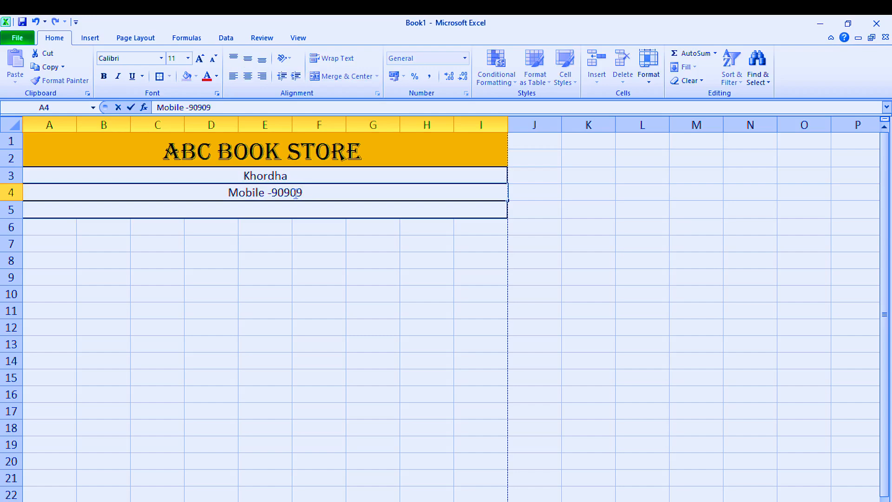
text(9999)
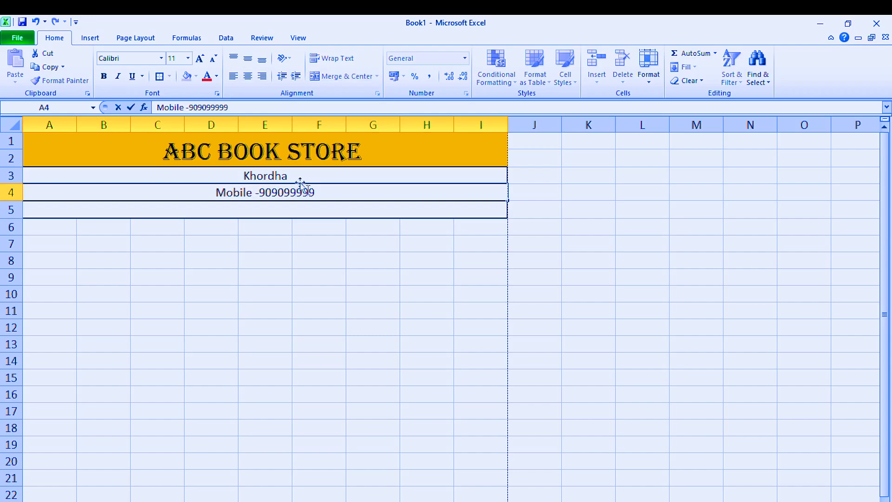
key(Return)
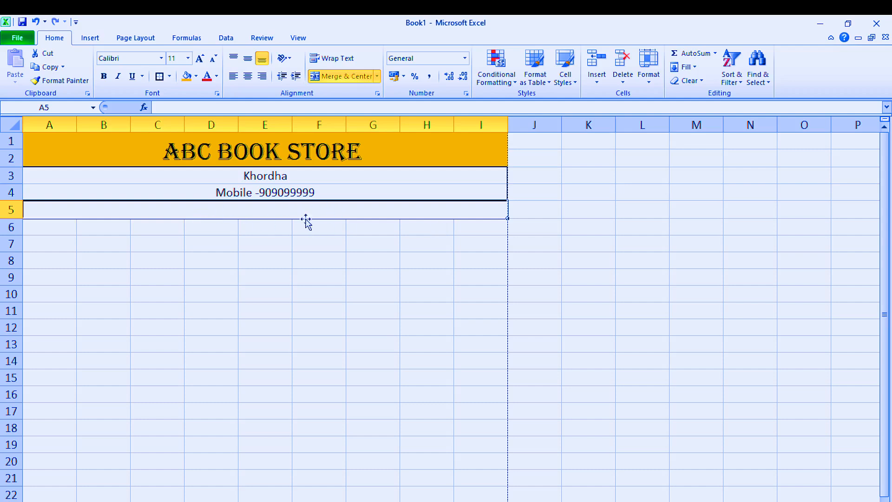
Step: Enter the label "Gmail Id:" followed by the store's e-mail address in merged row 5
double_click(251, 213)
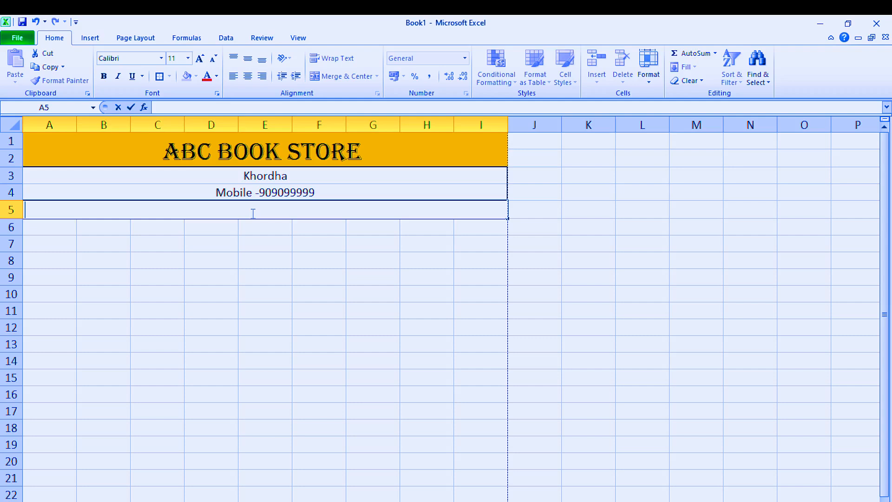
text(Gmail Id:)
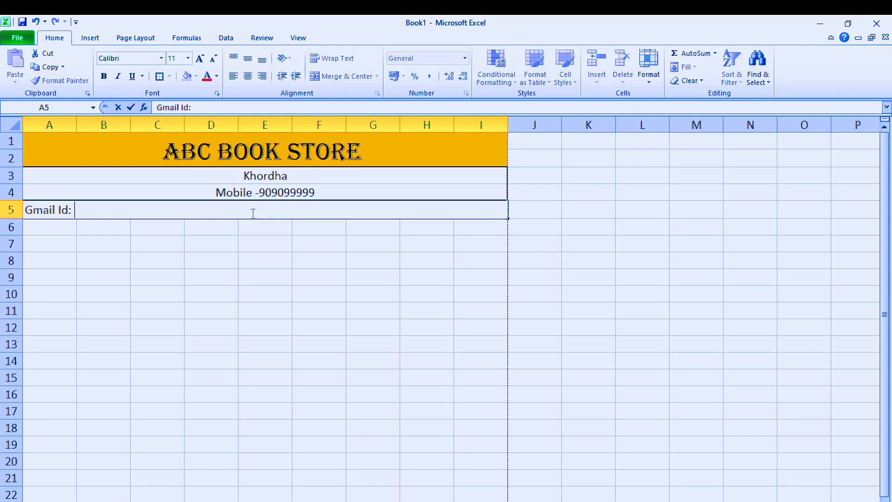
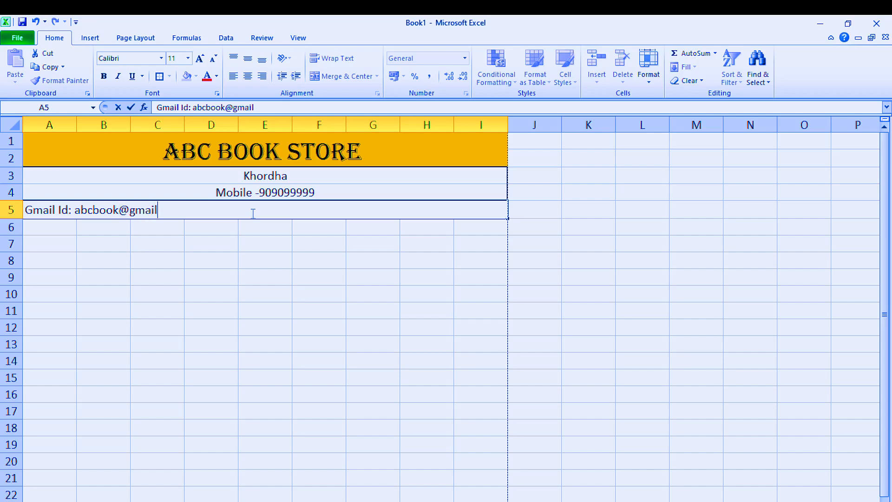
click(244, 253)
Step: Center the Gmail Id line in row 5 horizontally
click(211, 208)
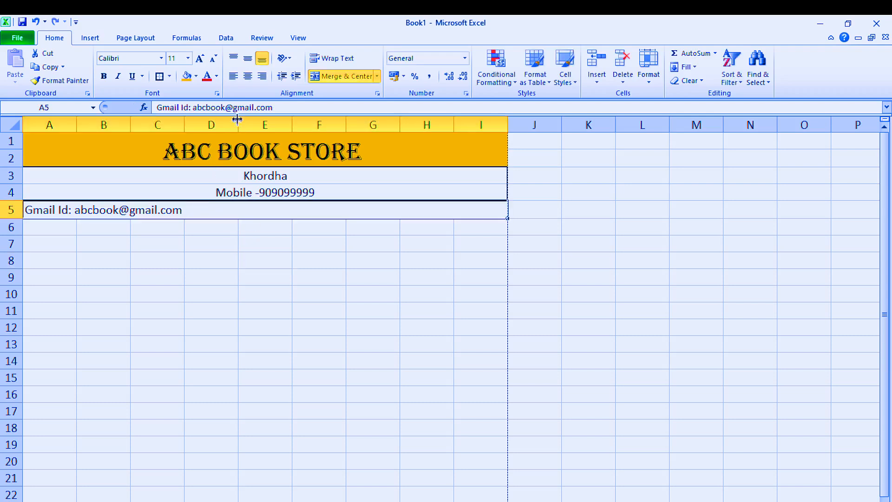
click(246, 77)
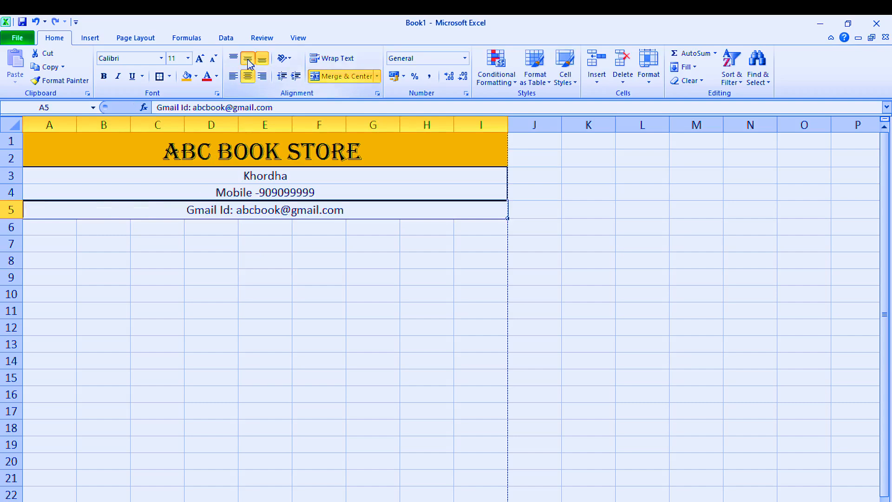
click(245, 291)
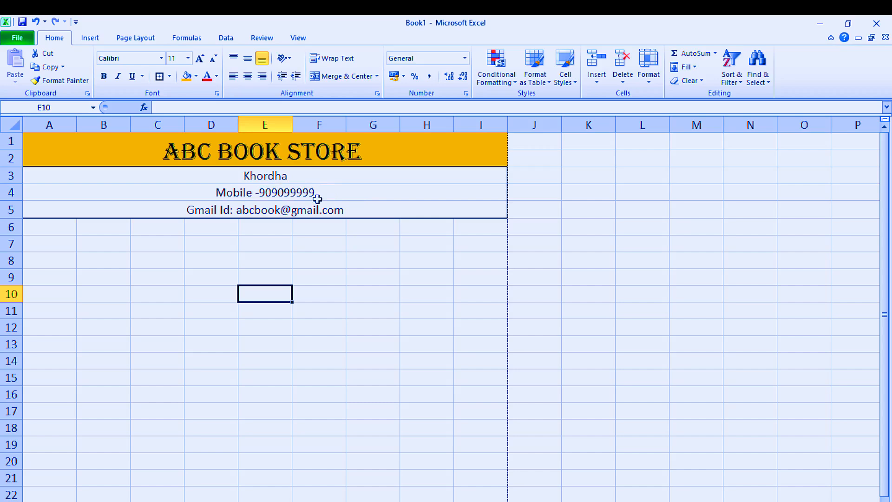
Step: Fill the three contact rows A3:I5 with the same orange color as the heading
drag(266, 176, 267, 207)
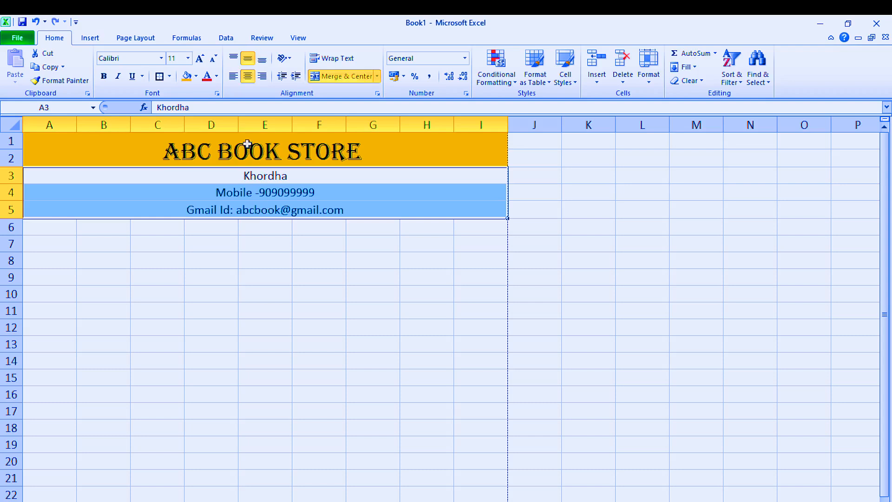
click(186, 76)
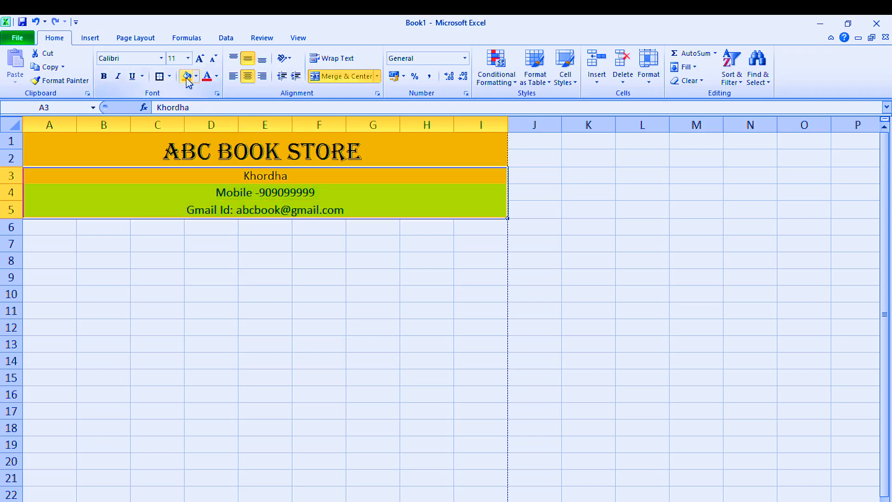
click(234, 213)
click(262, 275)
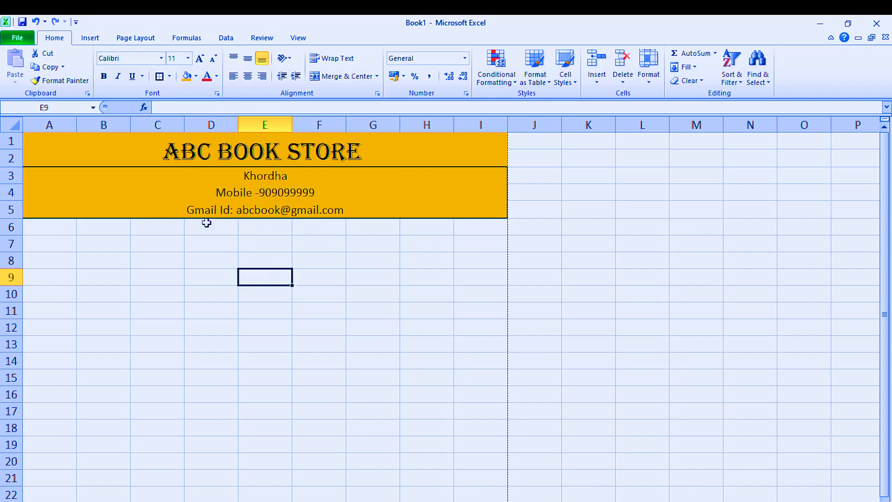
click(256, 333)
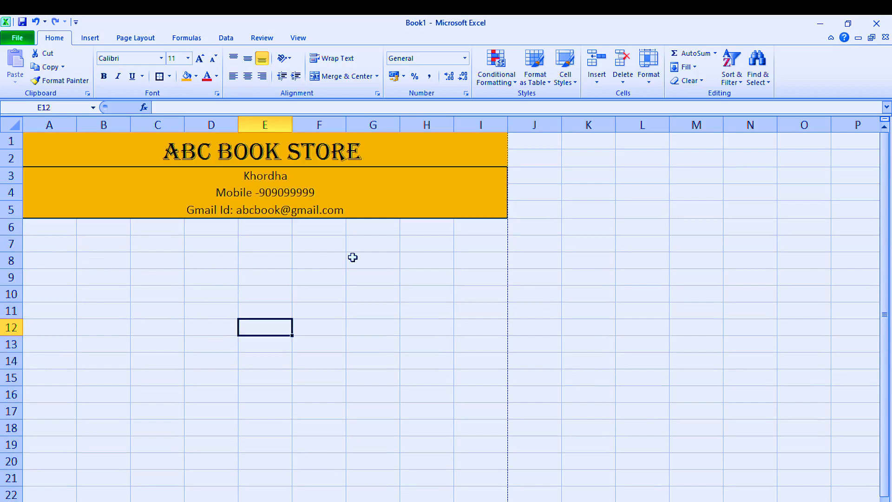
Step: Enter the label Date in cell A7 and put a thick box border around it
click(51, 247)
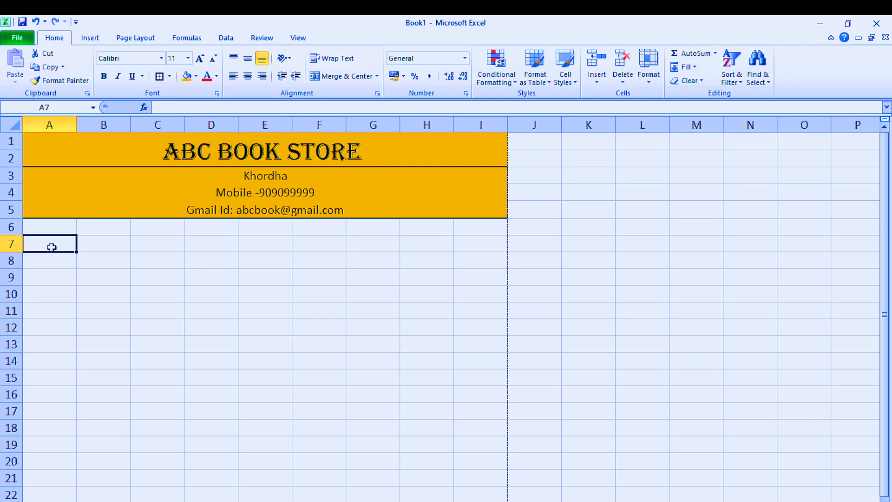
text(Date)
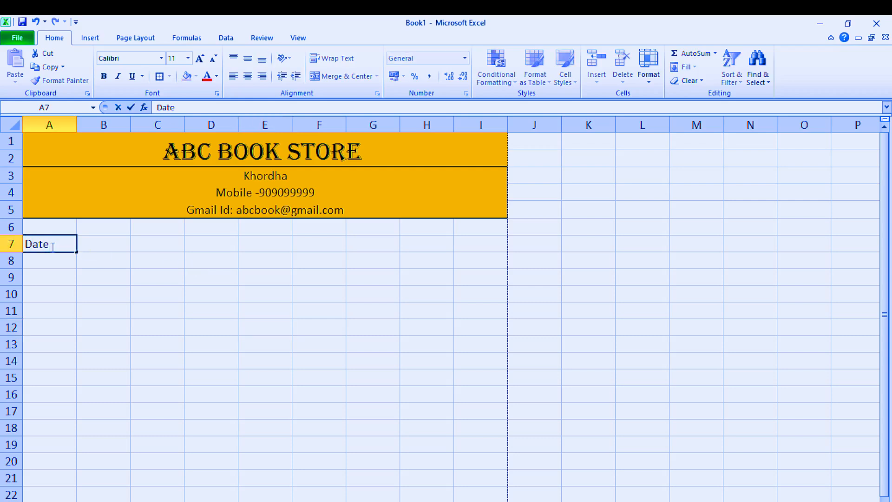
click(52, 303)
click(42, 244)
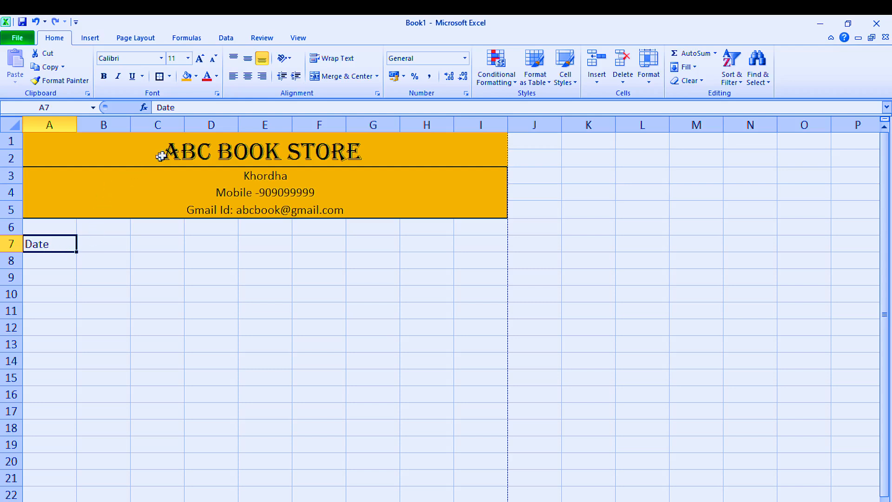
click(159, 76)
click(117, 289)
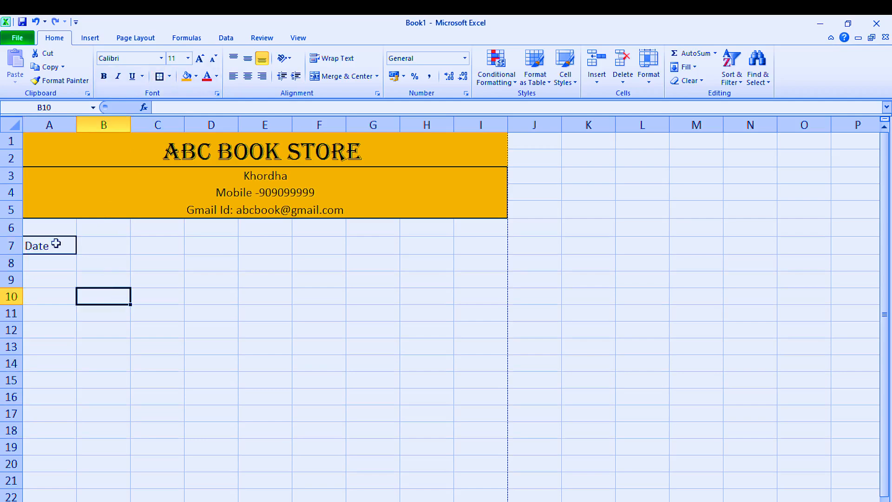
Step: Merge cells B7:C7 into one cell beside the Date label
click(56, 244)
drag(92, 244, 174, 250)
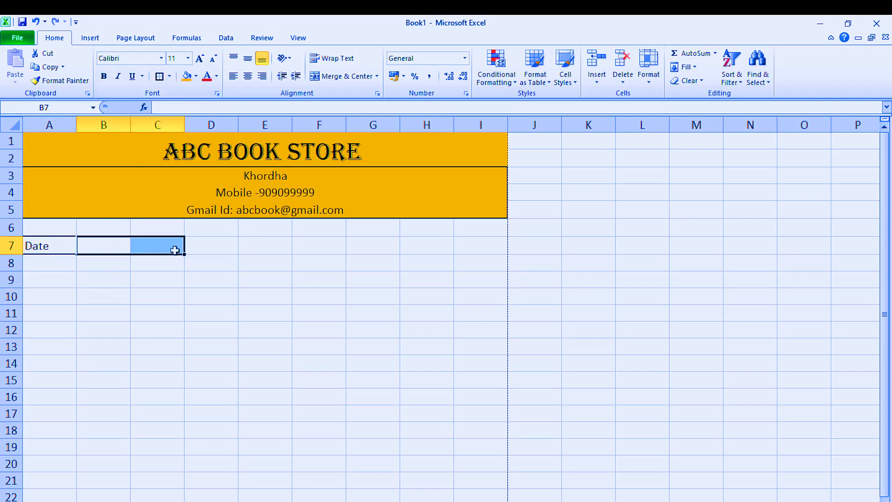
click(355, 76)
click(205, 325)
click(131, 254)
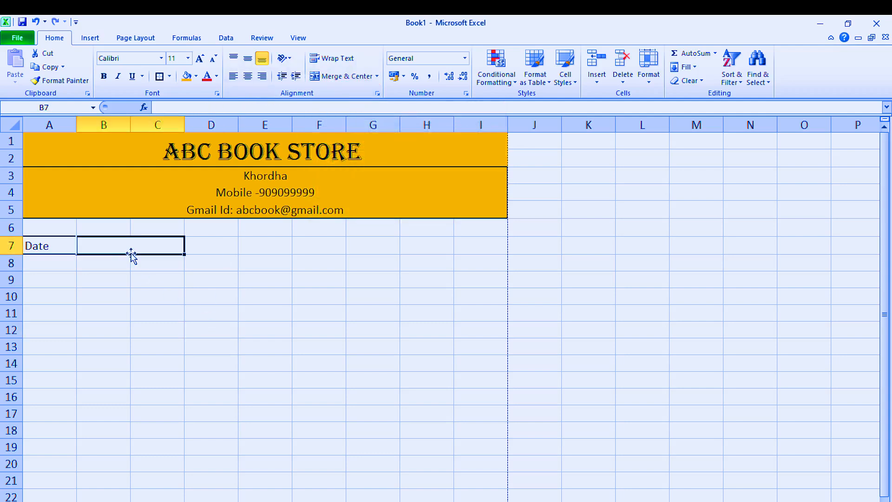
Step: Put a thick box border around merged cell B7:C7 and center the Date label in A7 horizontally
click(159, 76)
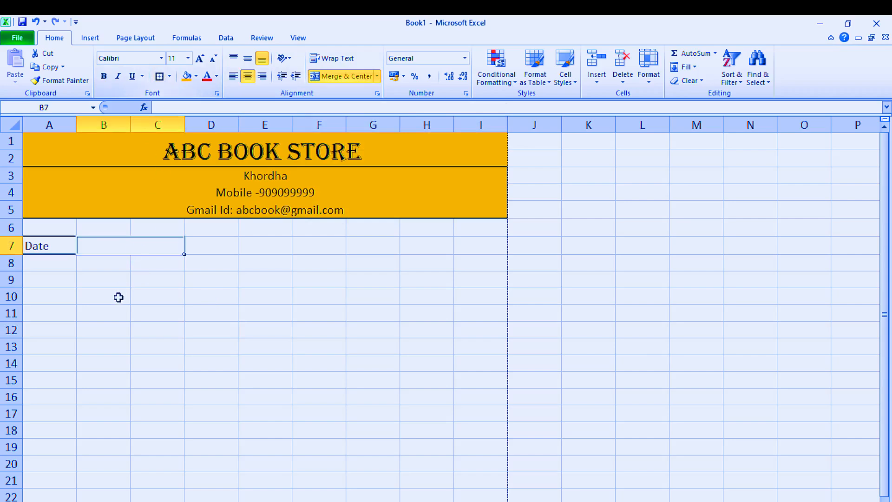
click(112, 312)
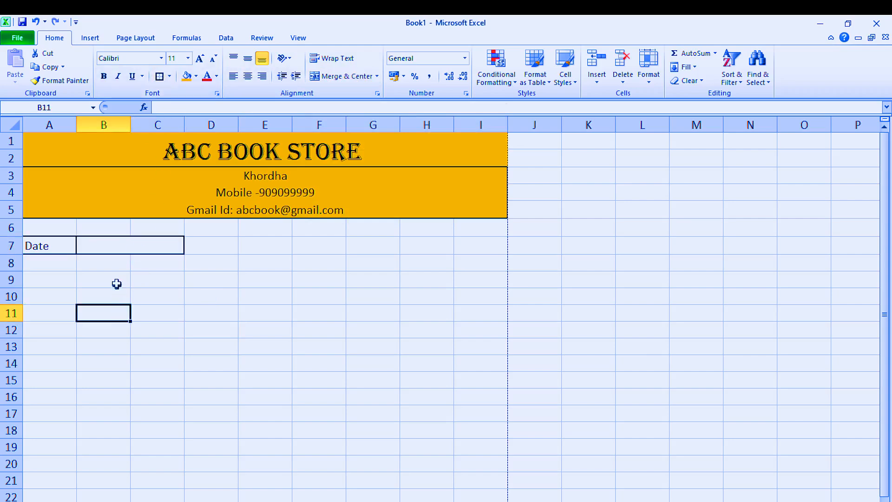
click(46, 239)
click(248, 76)
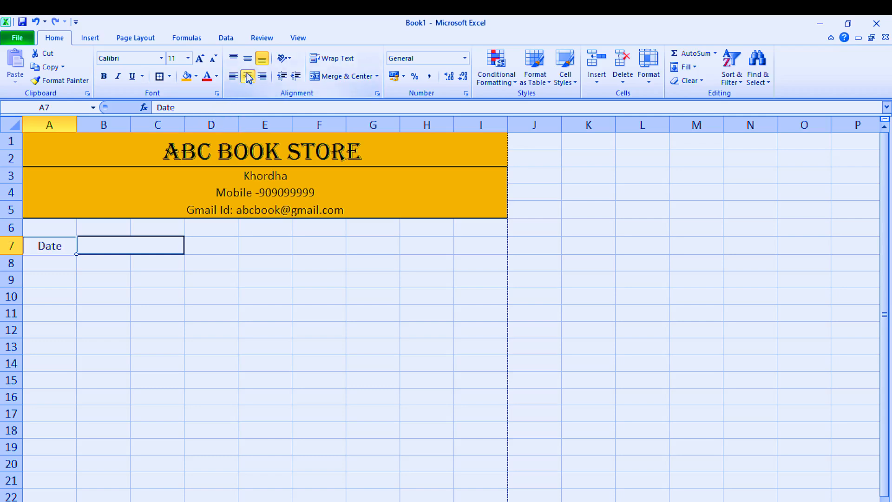
click(199, 273)
Step: Set merged cell B7:C7 to middle alignment and enter the date 01-03-2024 in it
click(124, 242)
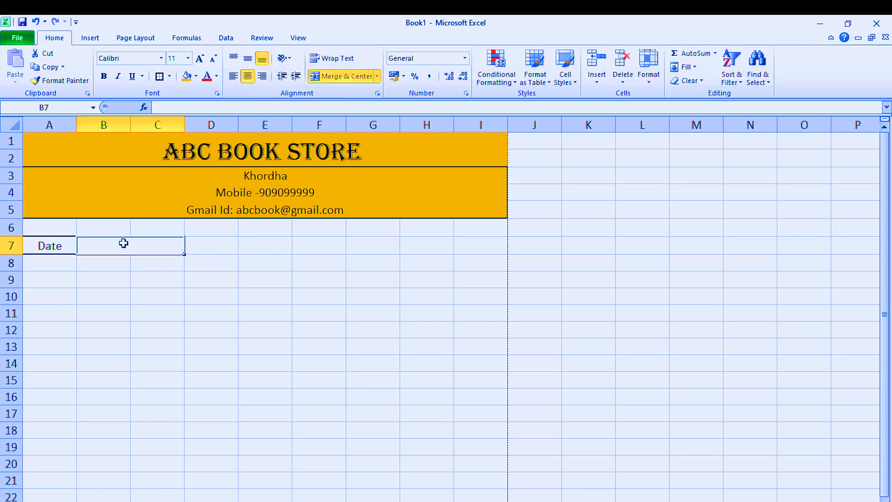
click(247, 58)
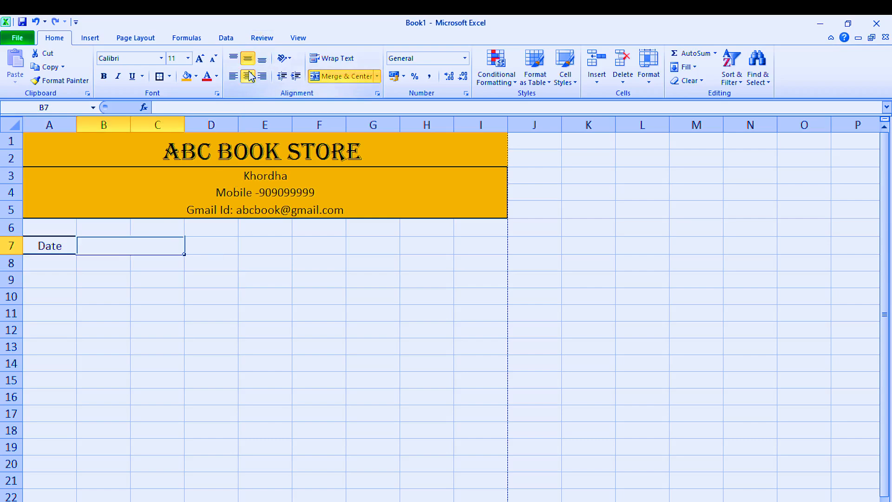
click(157, 296)
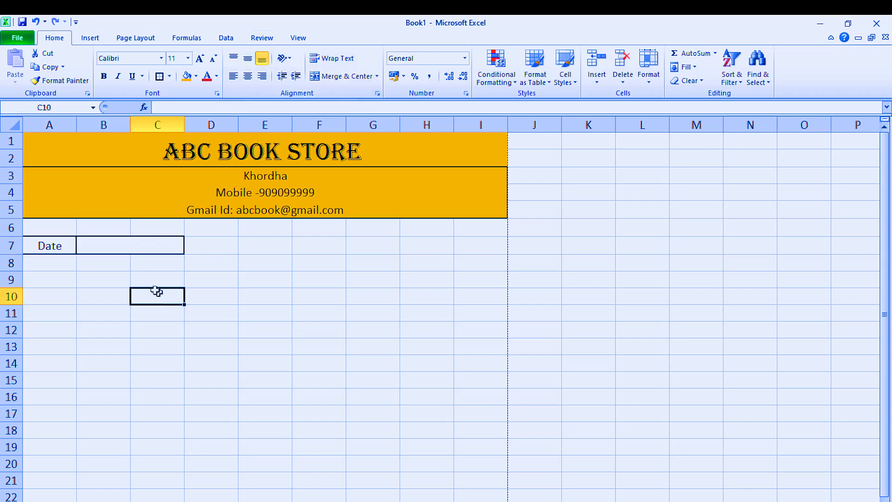
click(125, 246)
text(1-)
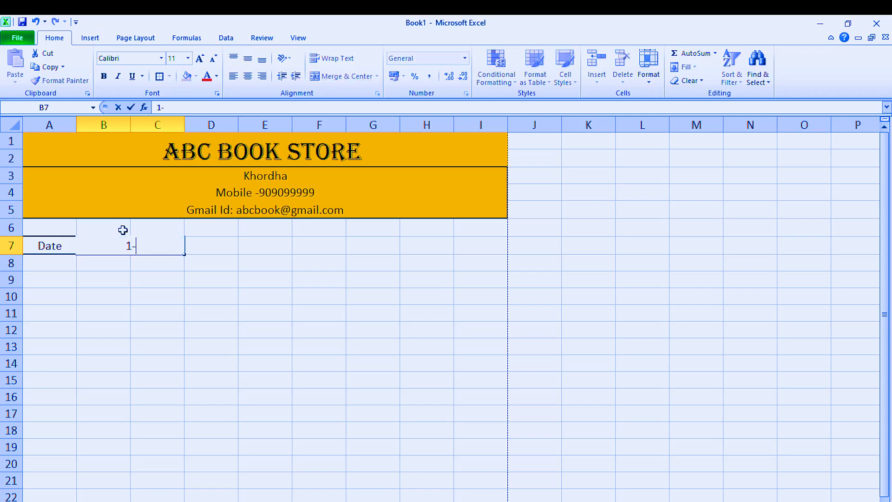
text(03-2024)
key(Return)
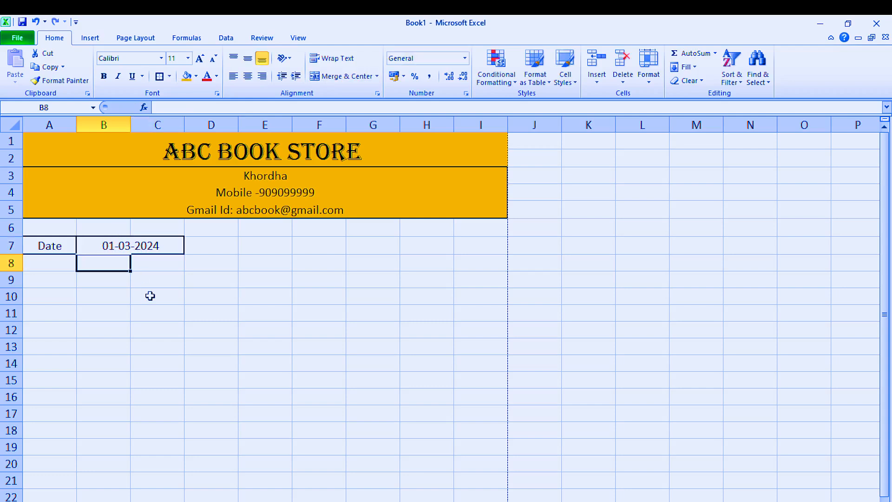
click(146, 249)
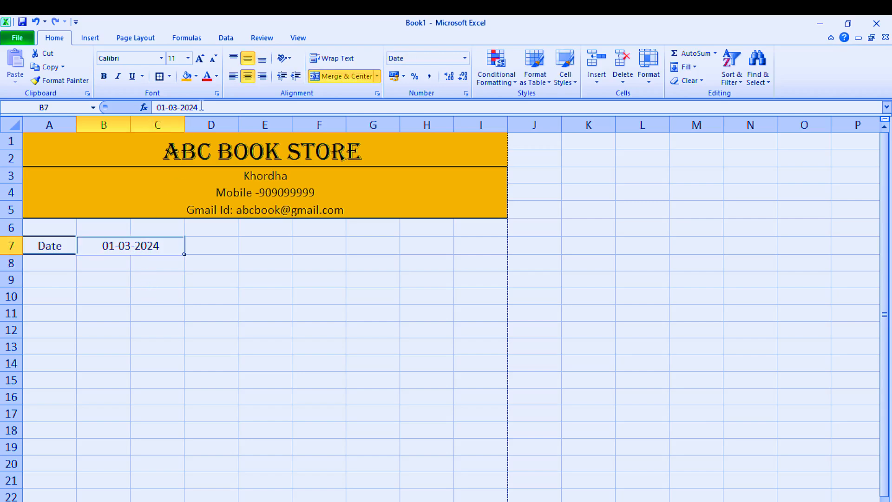
Step: Enter the label Bill No in cell G7 and put a thick box border around it
click(233, 247)
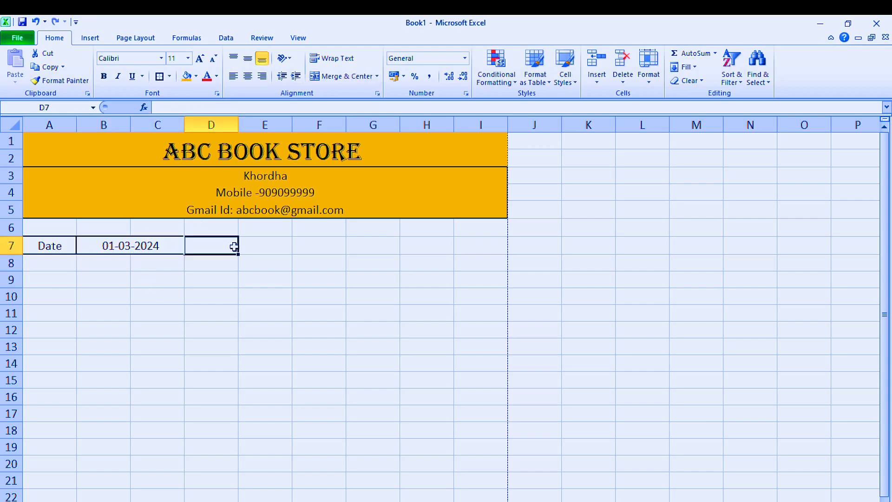
click(360, 243)
text(Bill No)
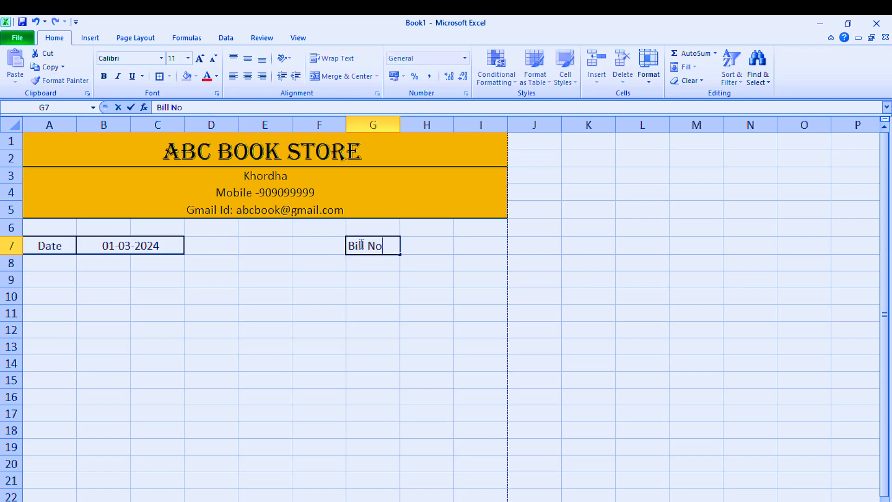
click(436, 342)
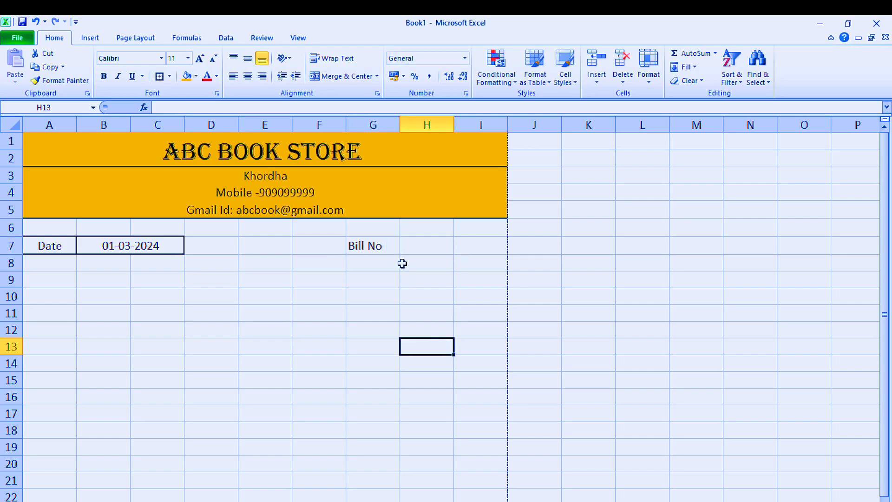
click(380, 246)
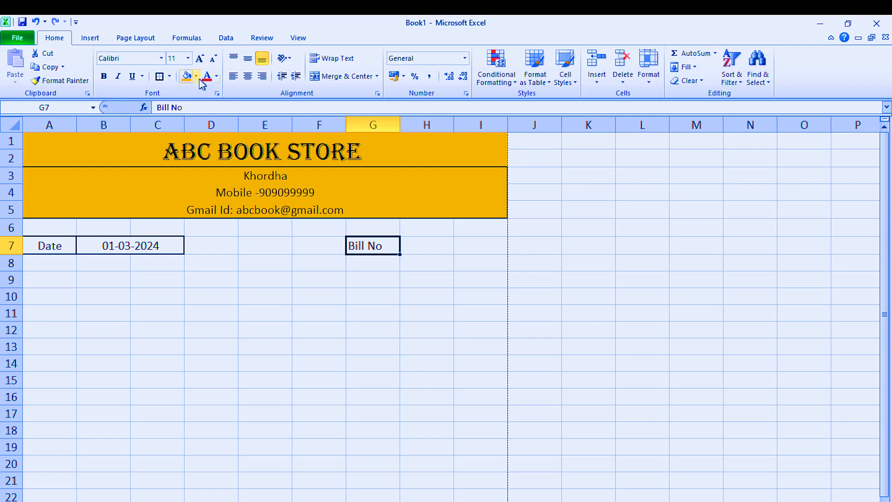
click(160, 77)
click(412, 340)
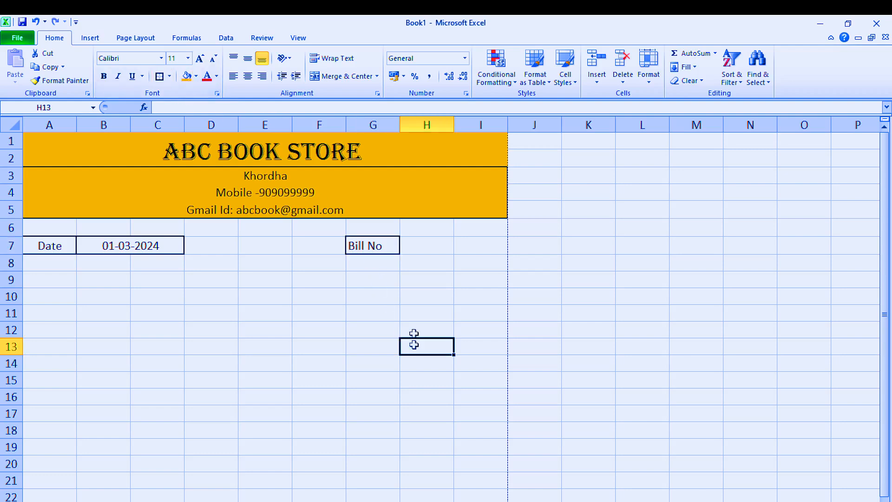
Step: Merge and center cells H7:I7 beside the Bill No label and give them a thick box border
click(414, 245)
drag(455, 246, 471, 246)
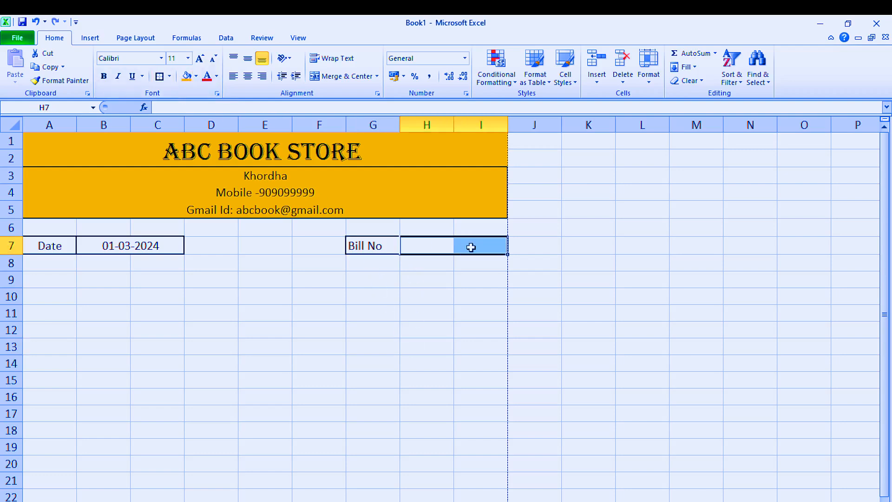
click(344, 77)
click(394, 329)
click(440, 246)
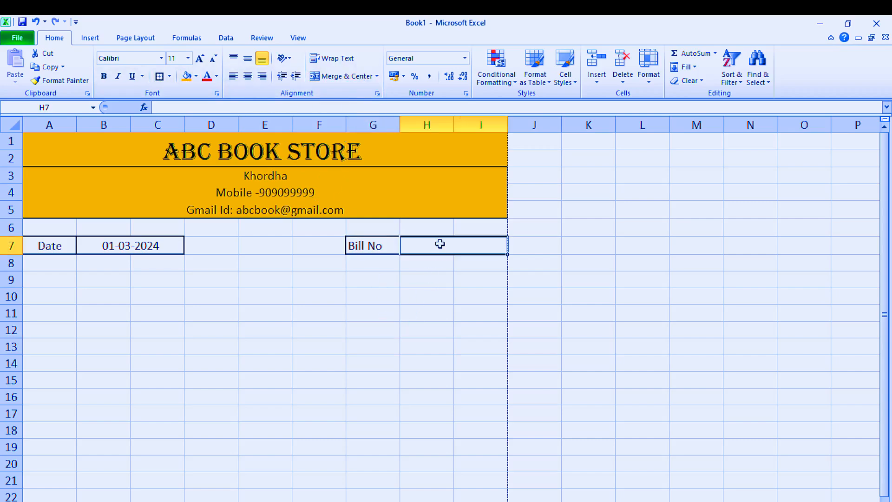
click(159, 77)
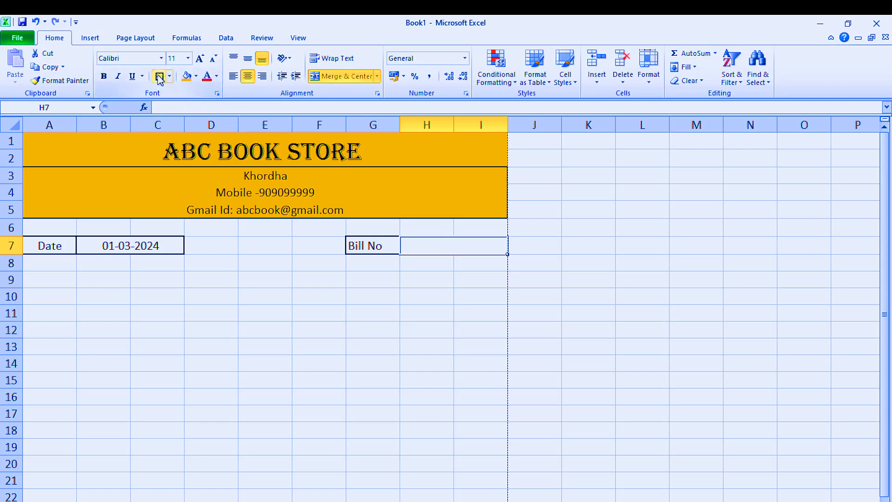
click(372, 312)
Step: Enter 1 as the bill number in merged cell H7:I7
click(435, 248)
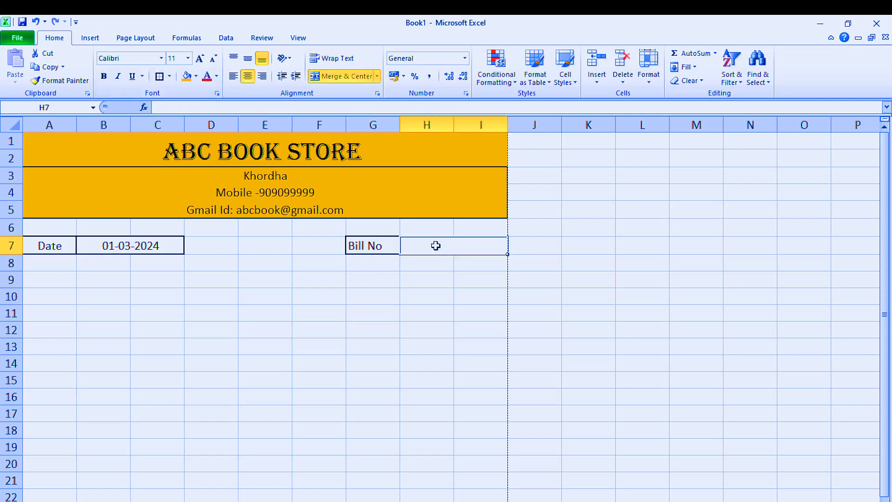
text(1)
key(Return)
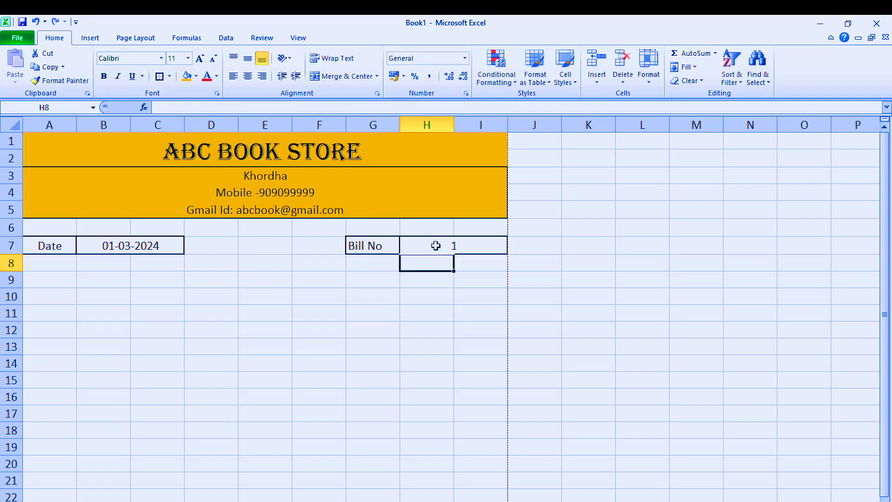
click(403, 325)
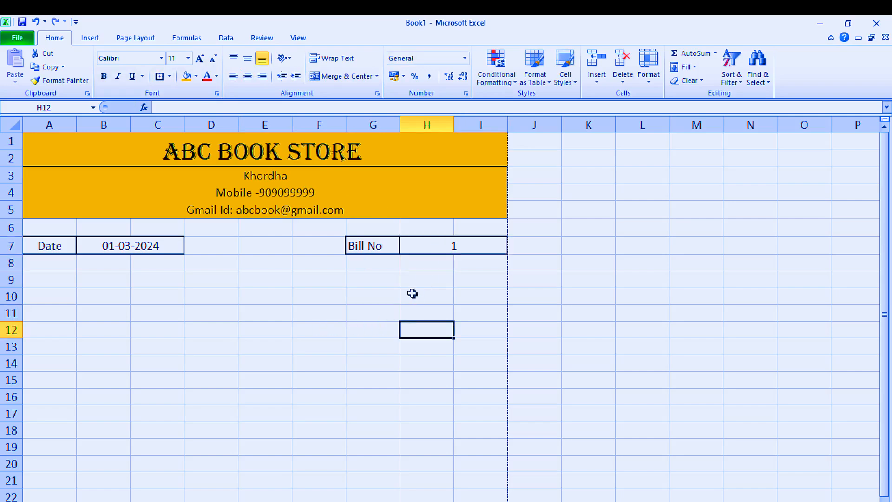
Step: Apply the custom number format 00 to the bill number in H7 so it displays two digits
click(450, 244)
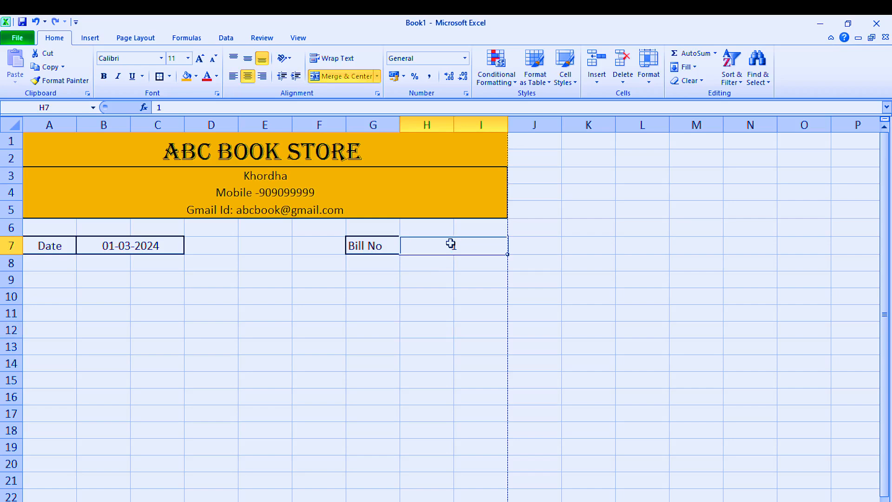
right_click(450, 244)
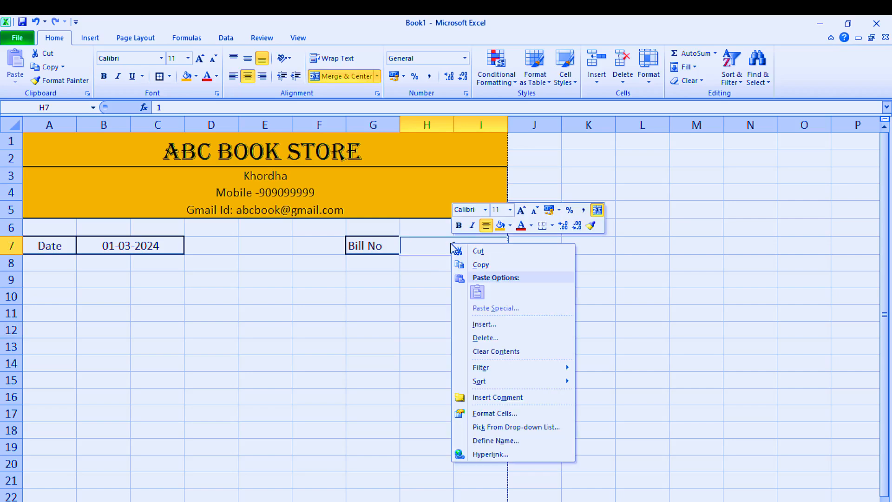
click(487, 414)
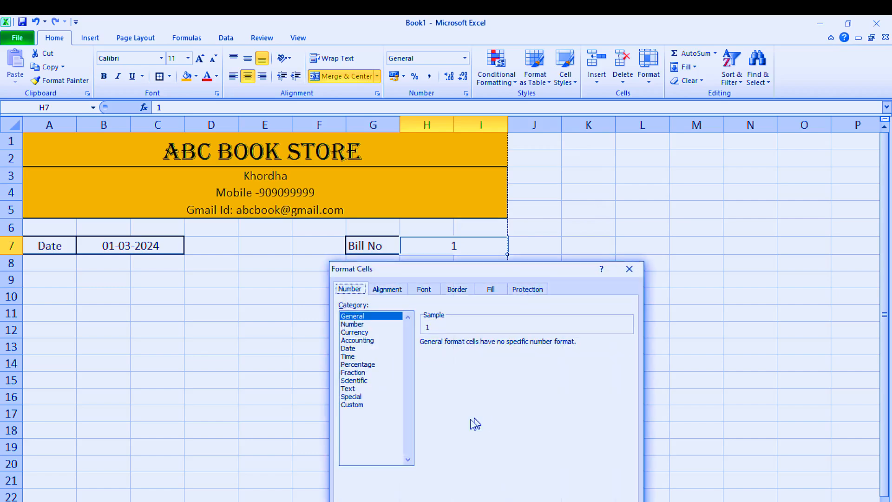
click(351, 405)
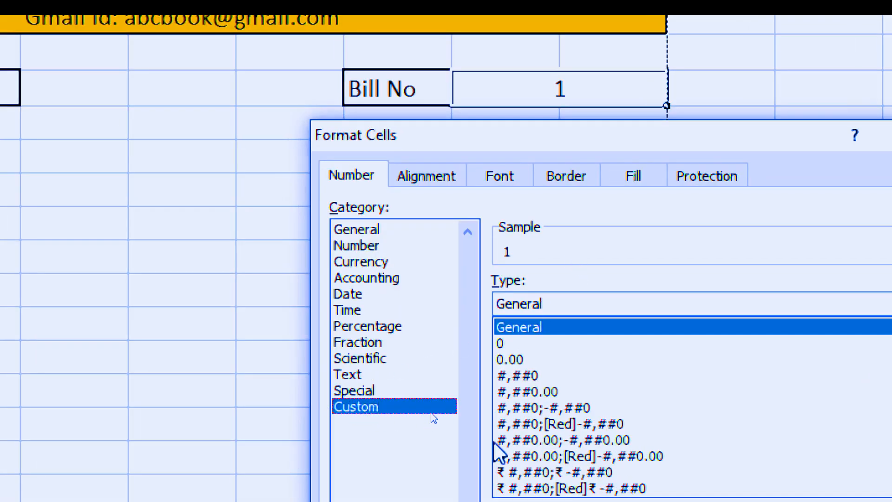
click(498, 343)
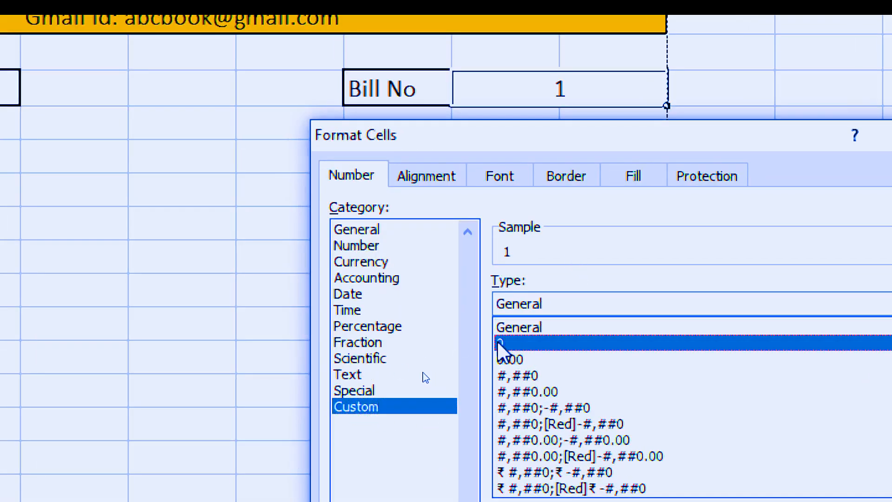
click(517, 302)
text(0)
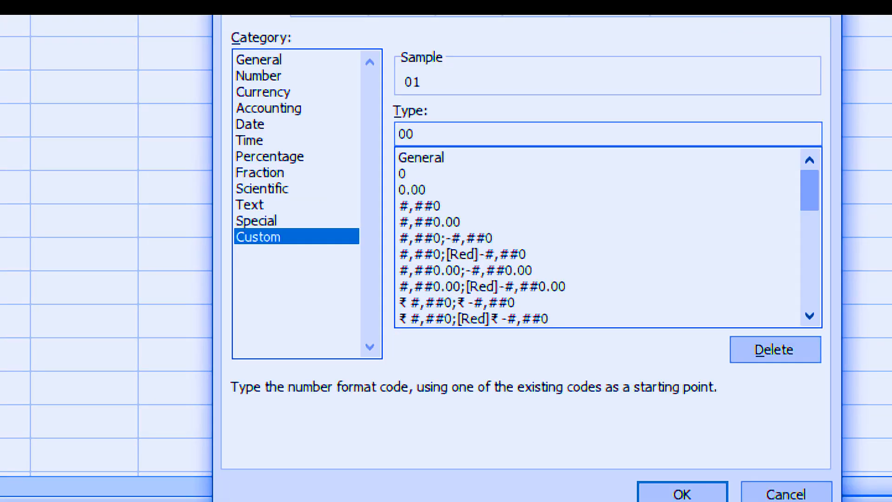
click(711, 493)
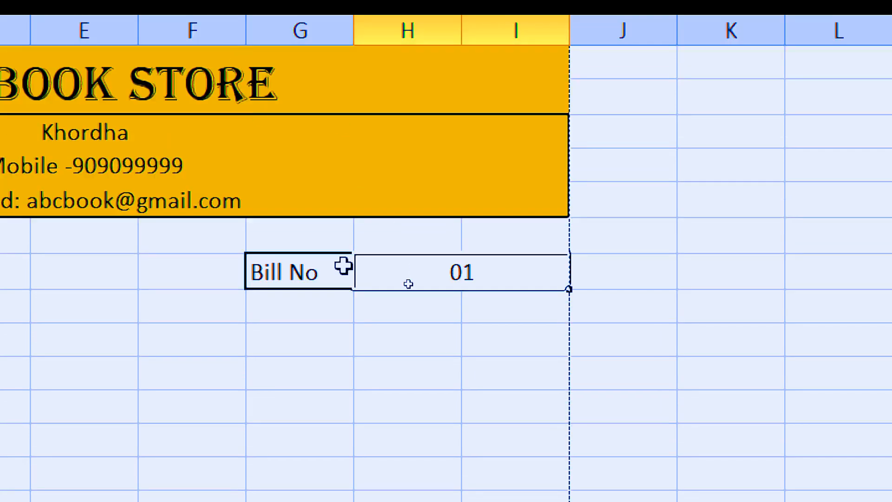
click(372, 373)
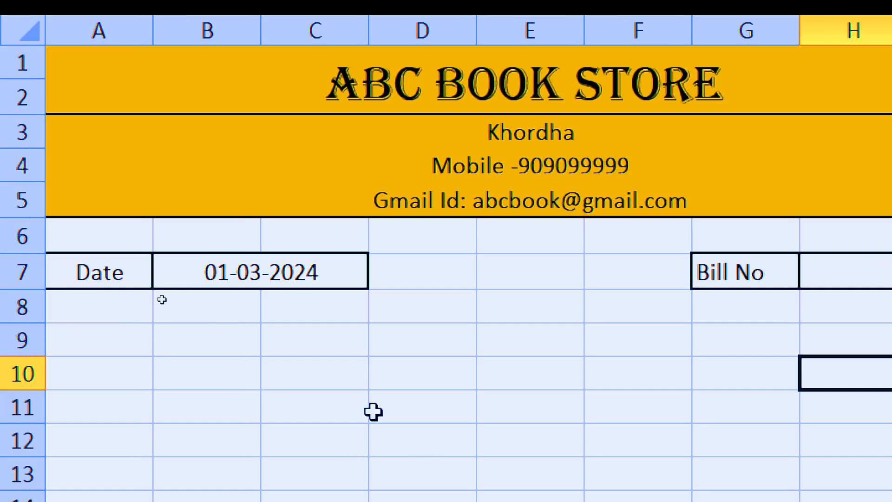
Step: Merge columns B and C across in each of rows 9 to 12, keeping the rows separate
drag(213, 342, 326, 350)
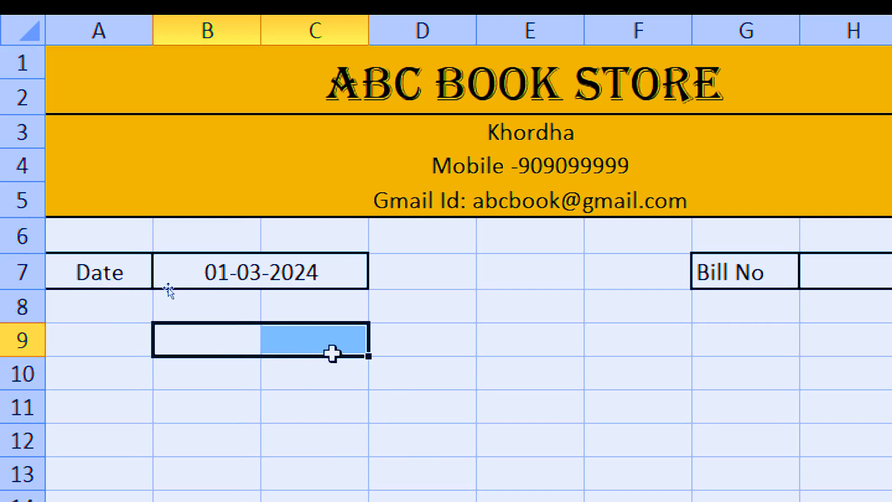
click(346, 411)
drag(167, 331, 332, 437)
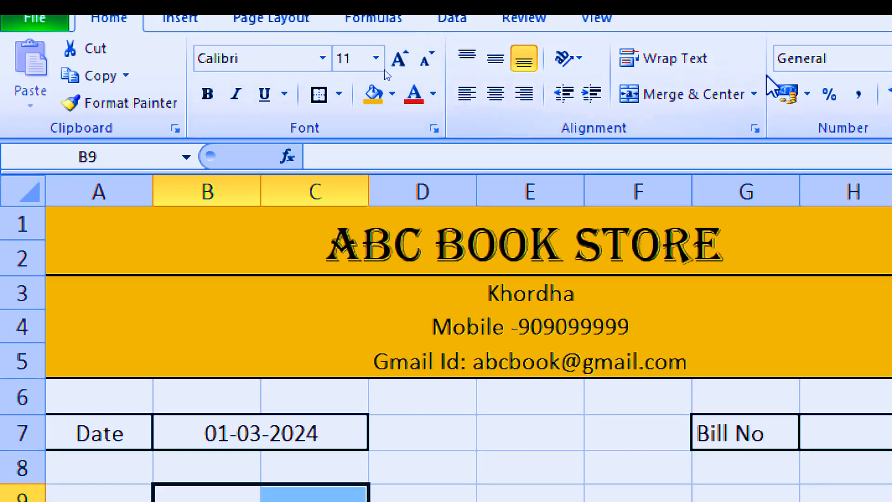
click(754, 94)
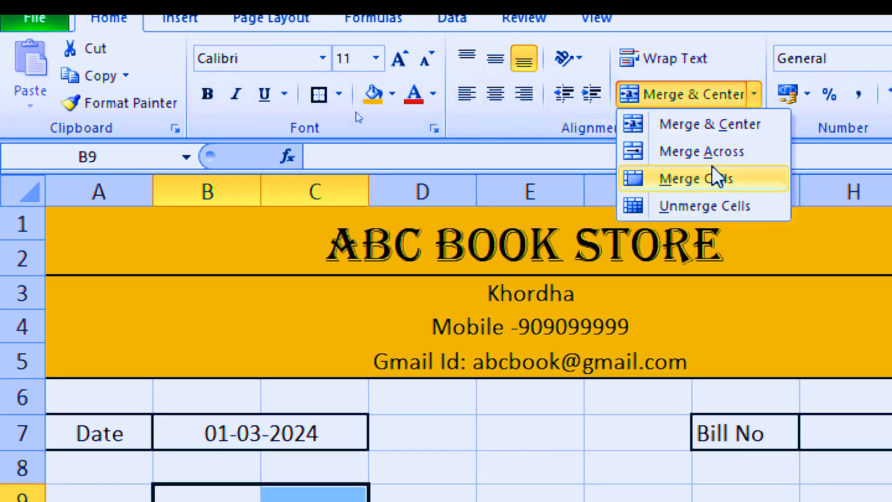
click(710, 151)
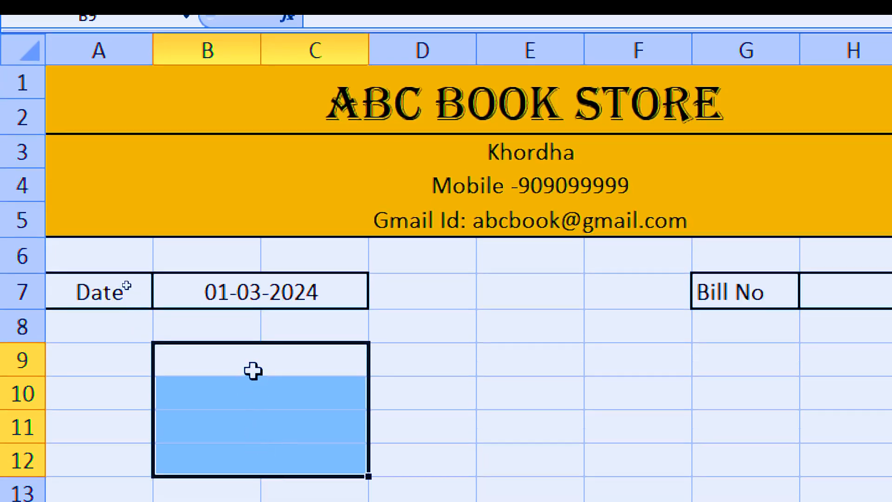
click(253, 405)
Step: Enter the label Customer Name in merged cell B9:C9
click(216, 358)
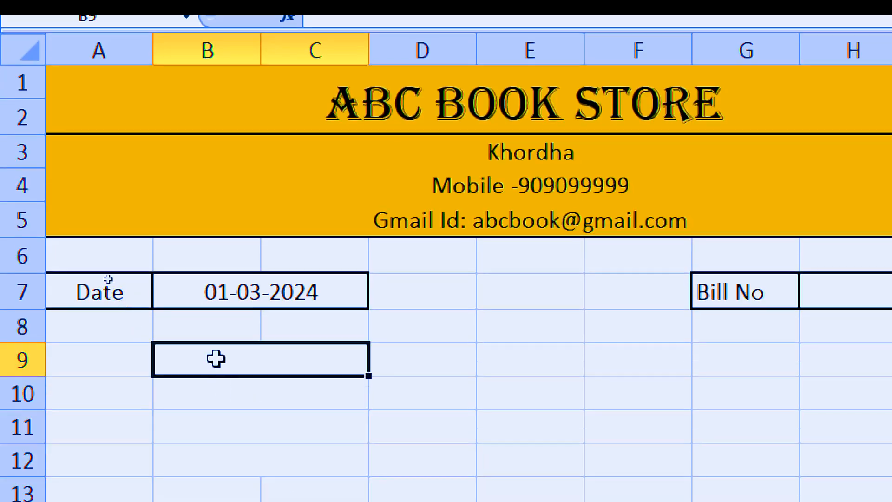
text(C)
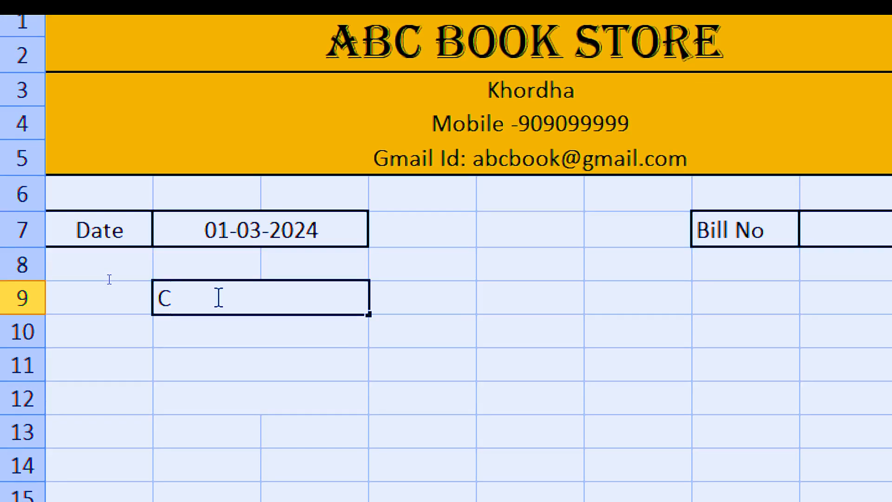
text(ustomer Name)
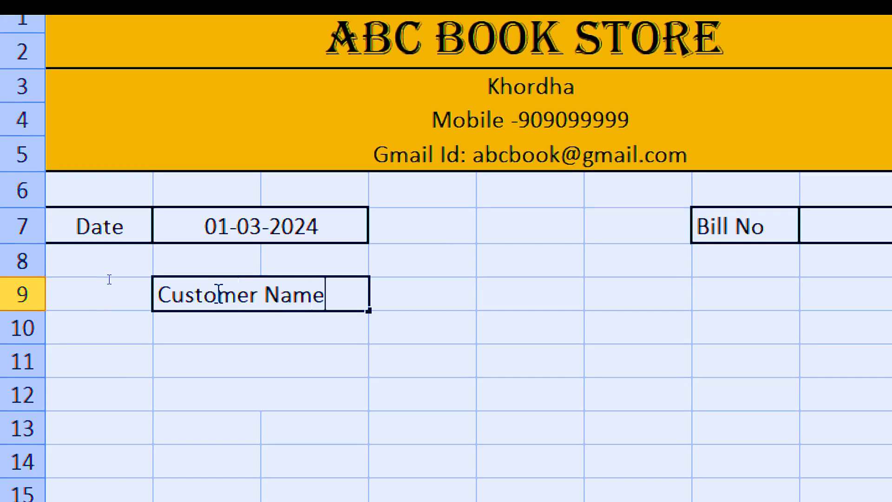
click(212, 325)
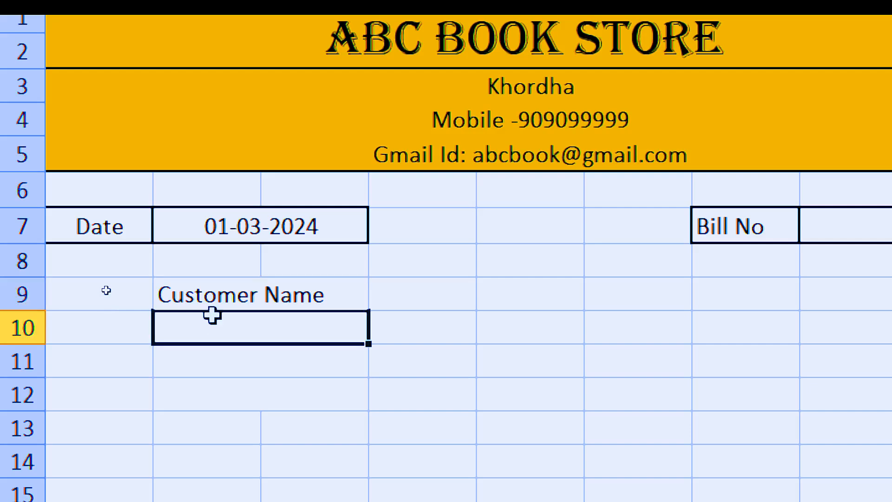
Step: Enter the labels Address in merged cell B10:C10 and Mobile No in merged cell B11:C11
text(A)
scroll(212, 315, down, 1)
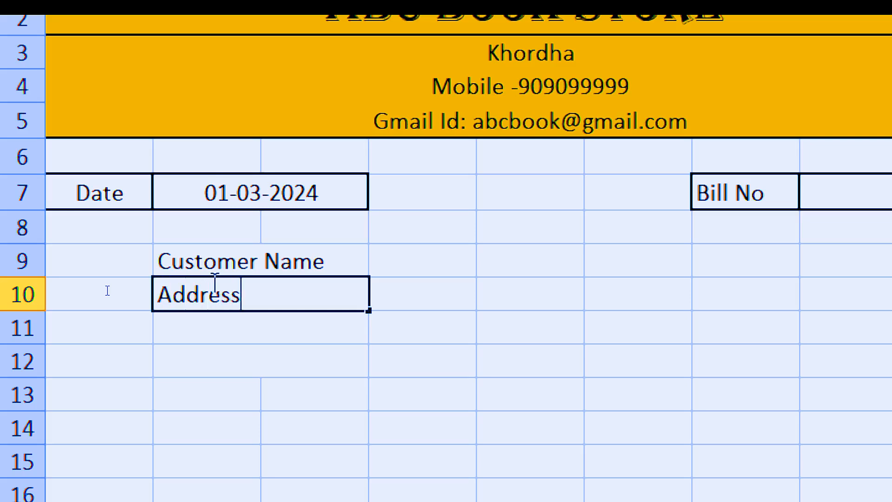
key(Tab)
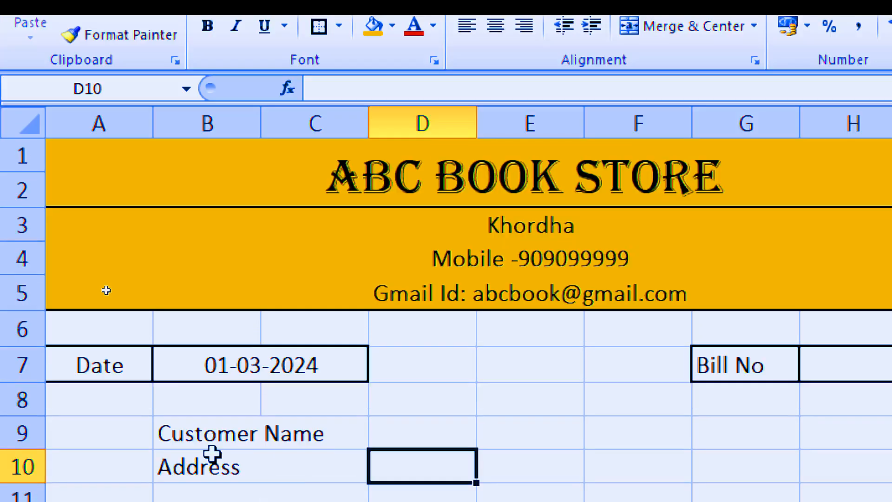
drag(215, 495, 316, 495)
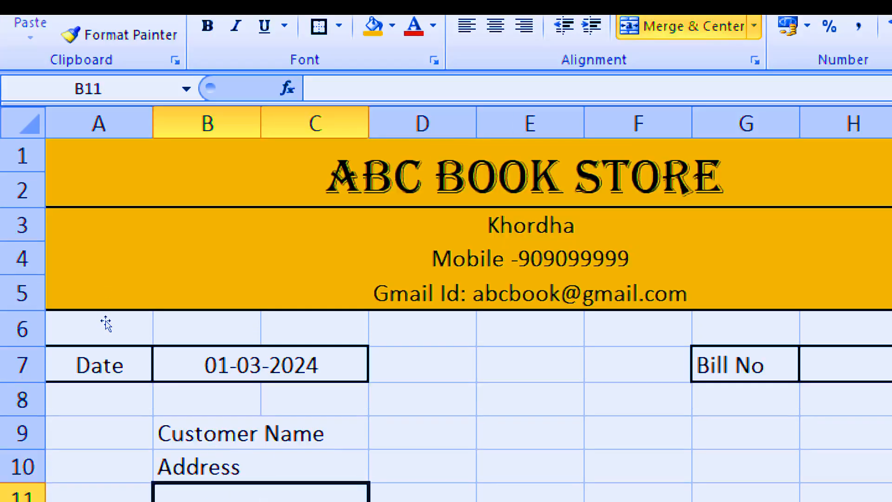
text(Mobile)
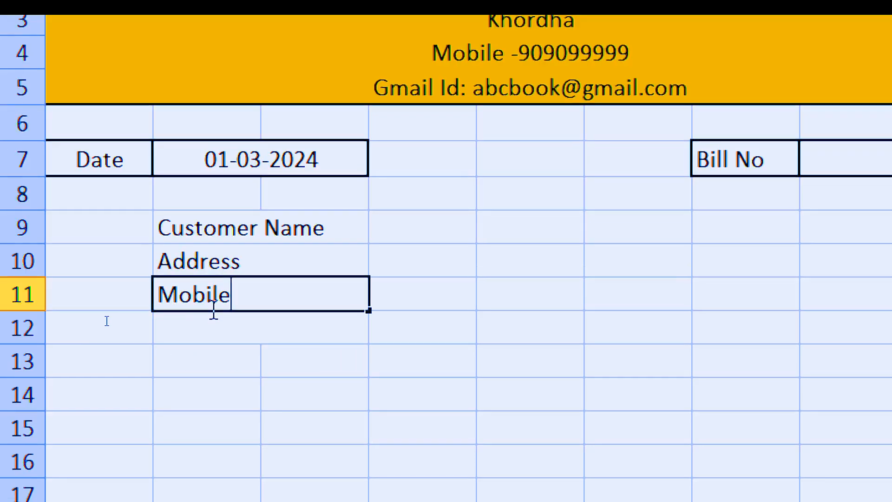
text( No)
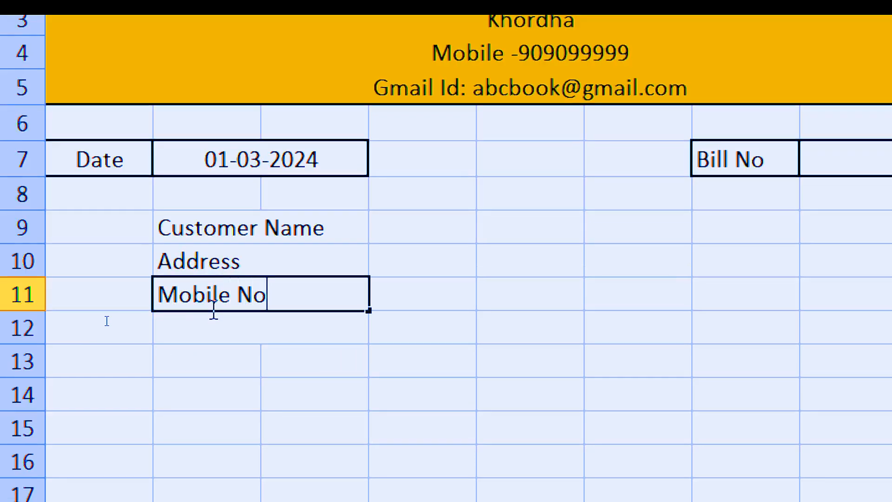
click(450, 279)
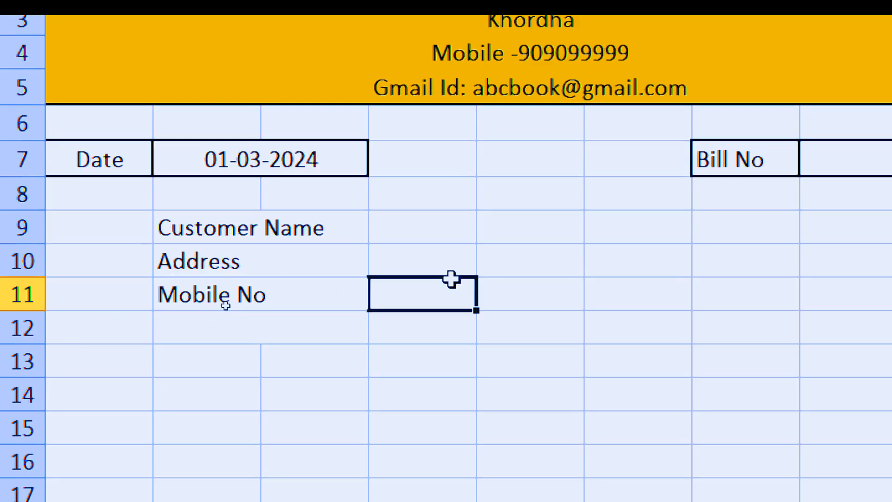
Step: Merge columns D to G across in each of rows 9 to 11, keeping the rows separate
drag(399, 225, 751, 292)
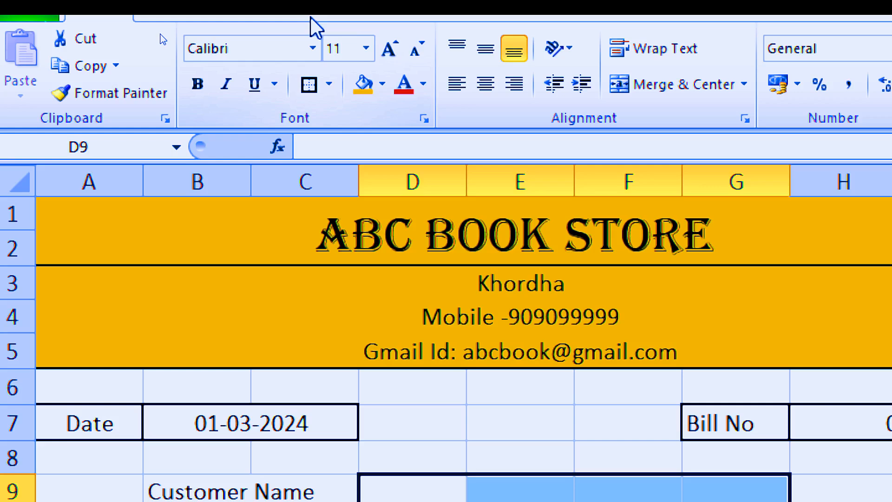
click(744, 84)
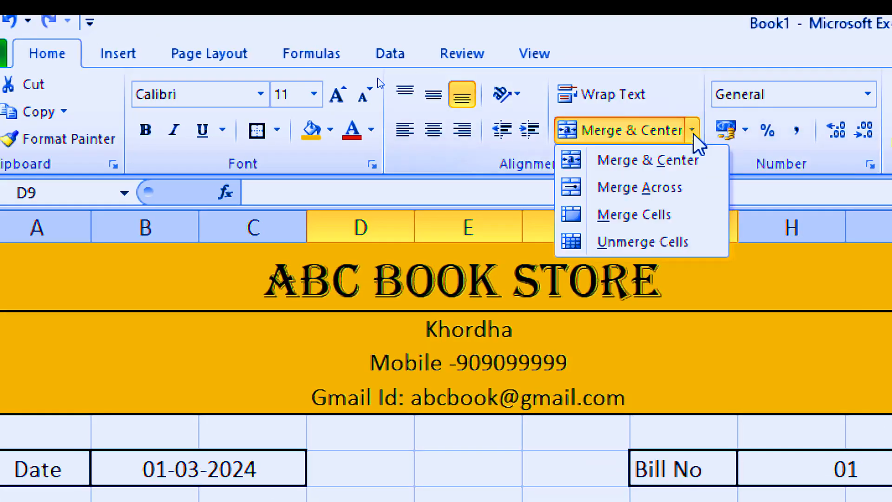
click(661, 194)
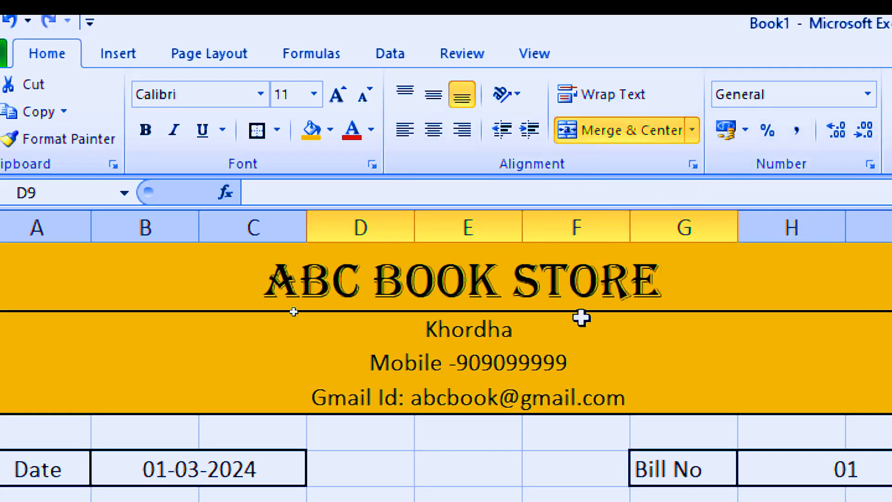
click(502, 443)
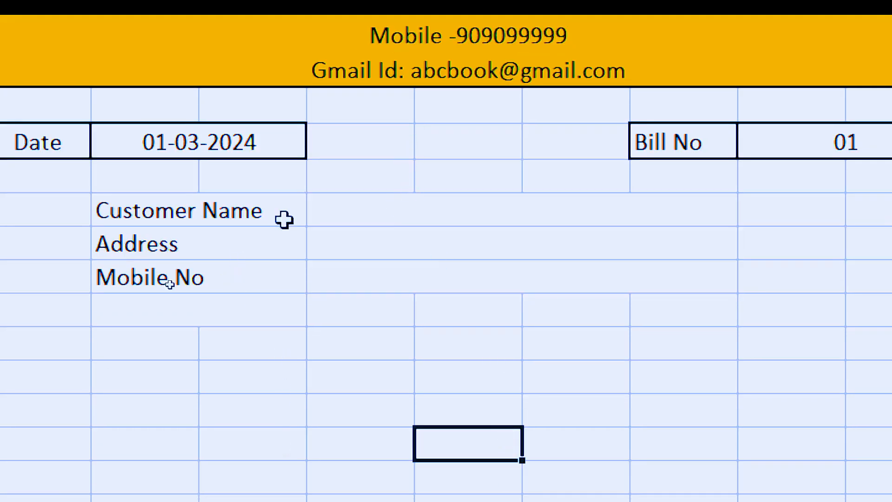
Step: Apply All Borders to the customer details block B9:G11
drag(239, 214, 518, 273)
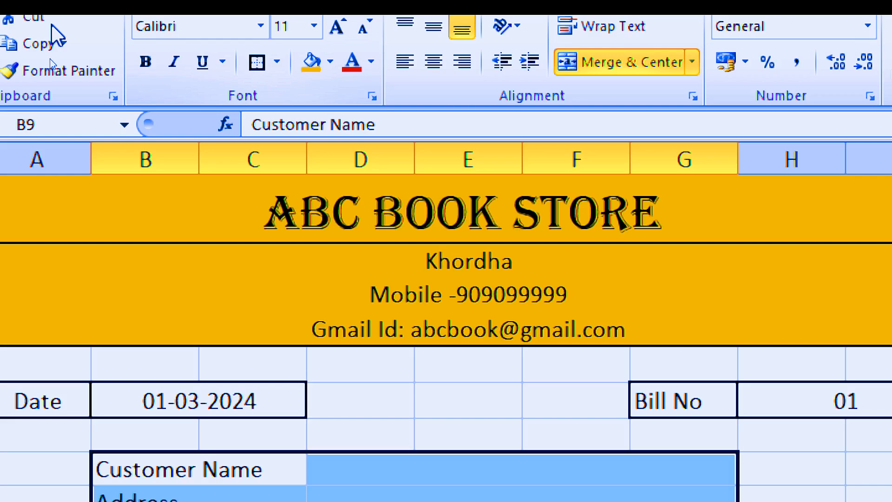
click(276, 61)
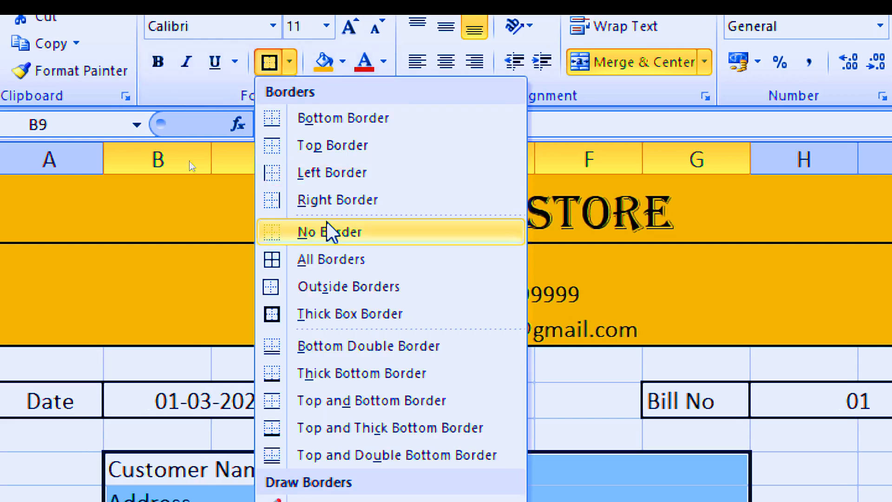
click(335, 259)
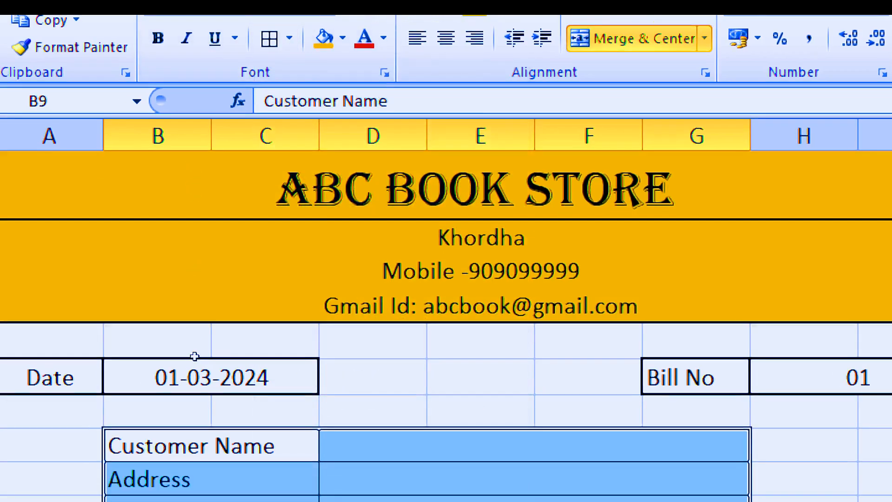
click(390, 463)
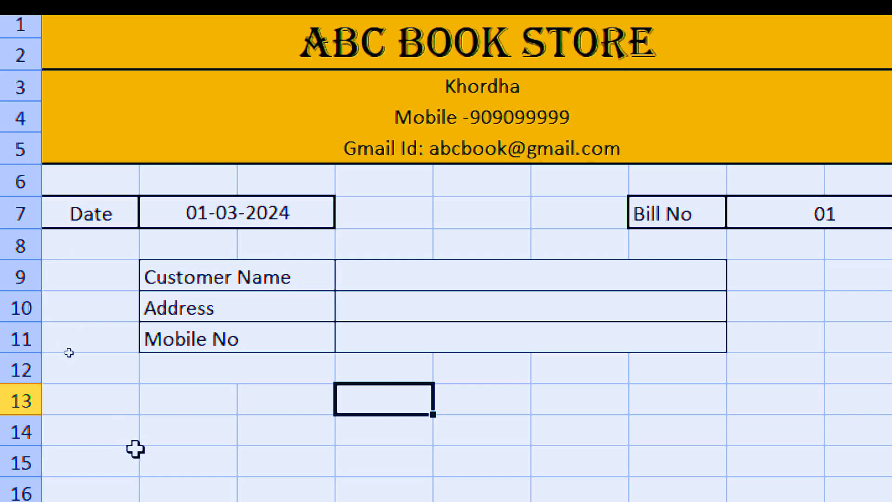
Step: Enter the column heading Sl no in cell B15
click(145, 452)
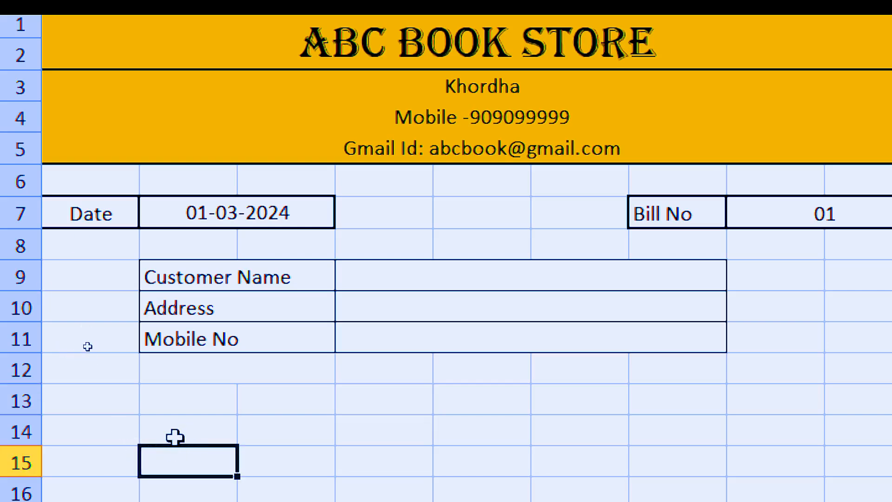
text(Sl no)
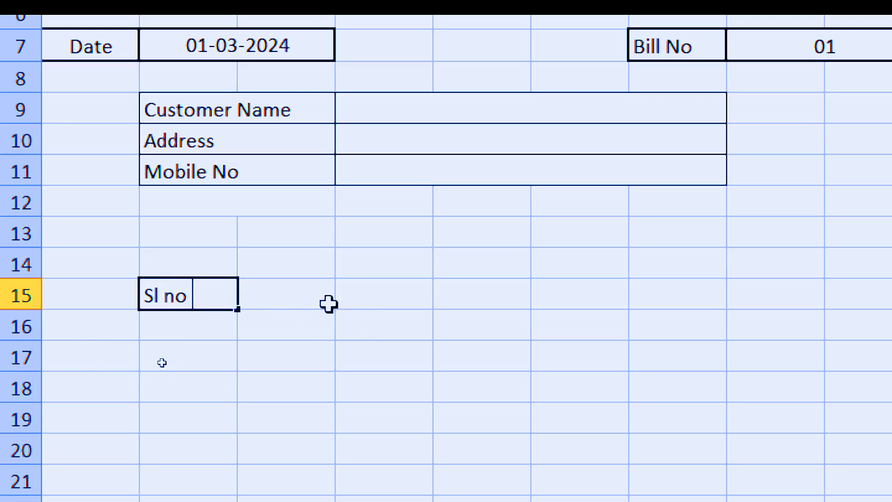
click(300, 296)
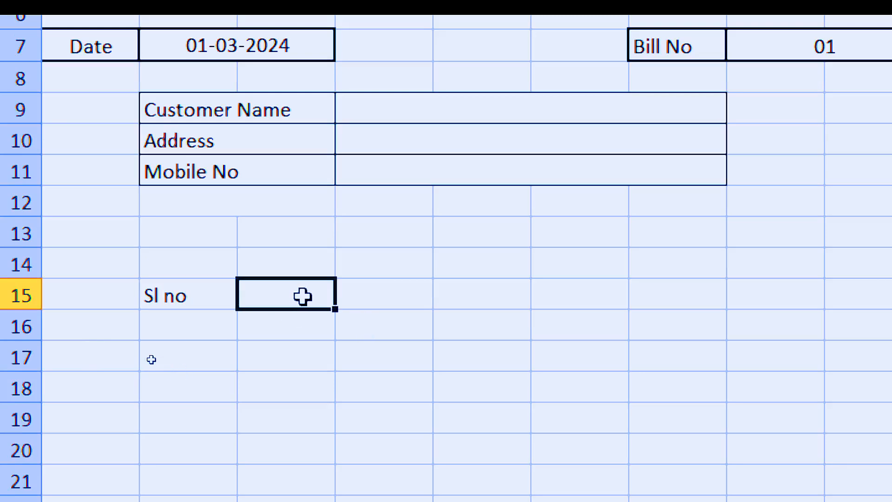
Step: Middle-align columns C and D from row 15 downward and merge them across row by row
drag(305, 296, 363, 299)
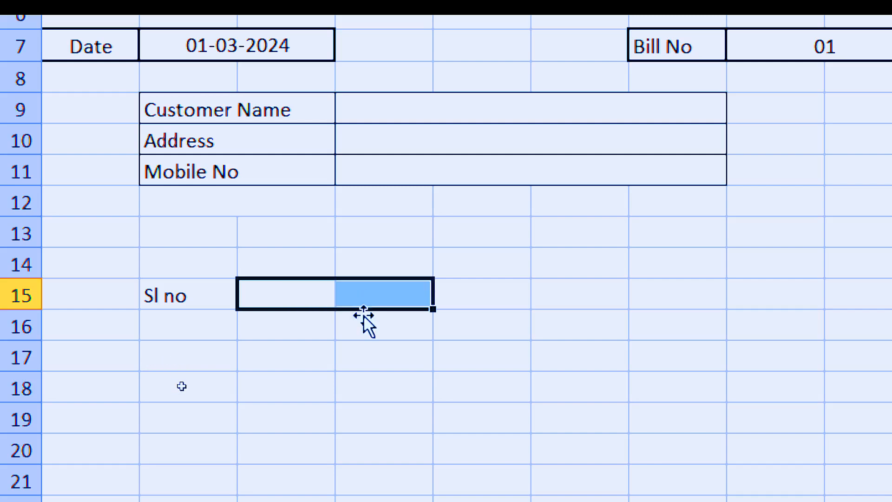
click(363, 379)
click(328, 291)
drag(329, 290, 374, 496)
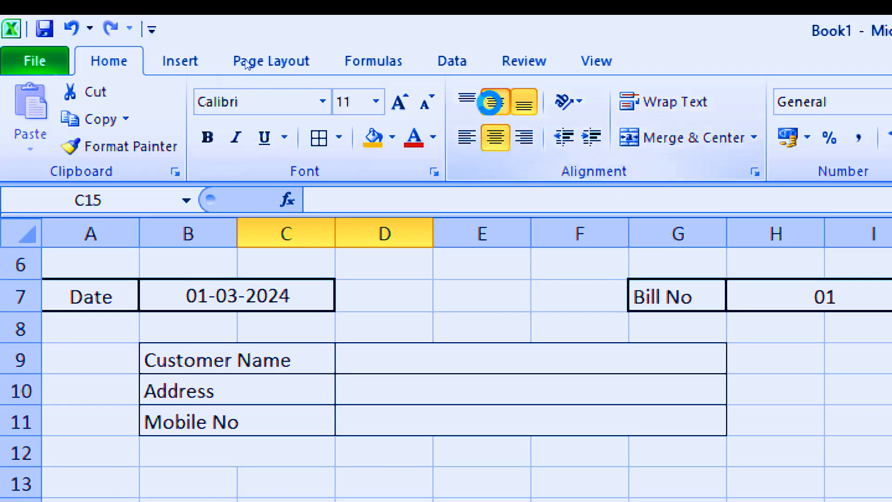
click(490, 102)
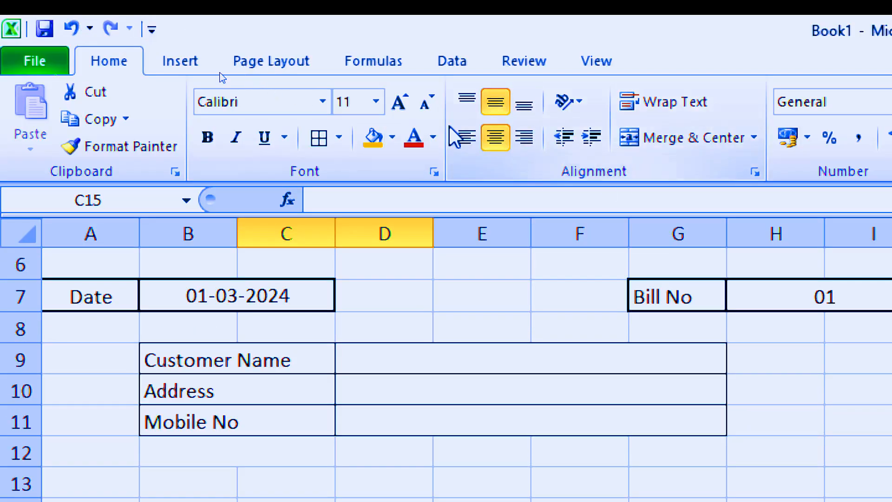
click(755, 137)
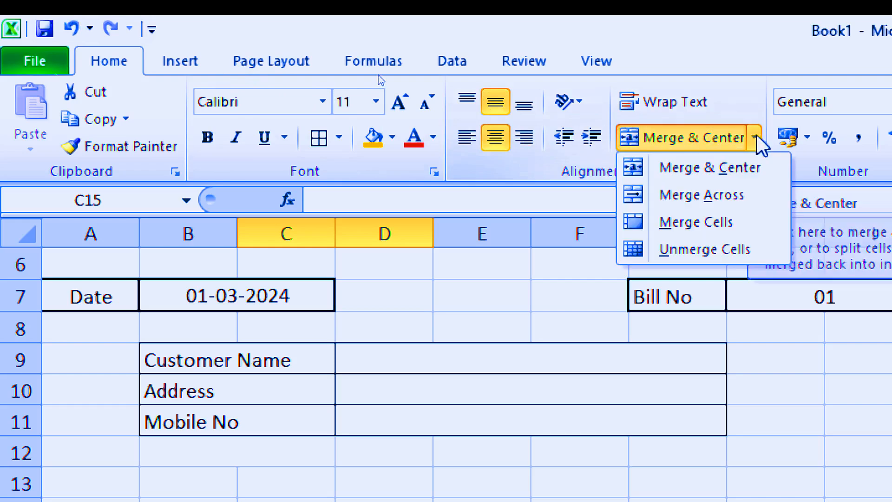
click(726, 197)
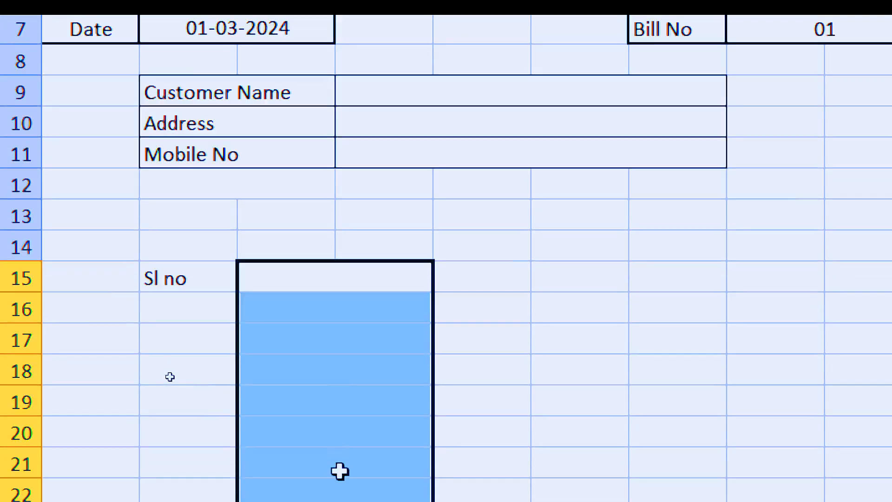
Step: Enter the column heading Item in merged cell C15:D15
click(335, 284)
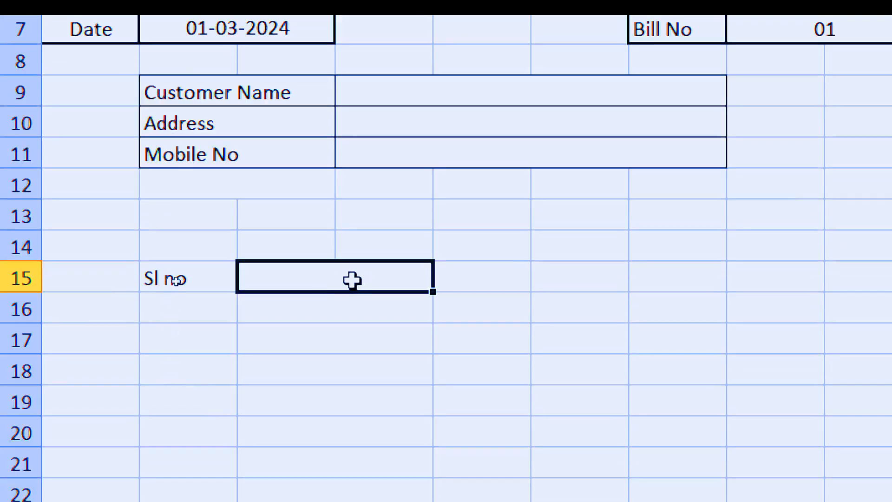
double_click(307, 279)
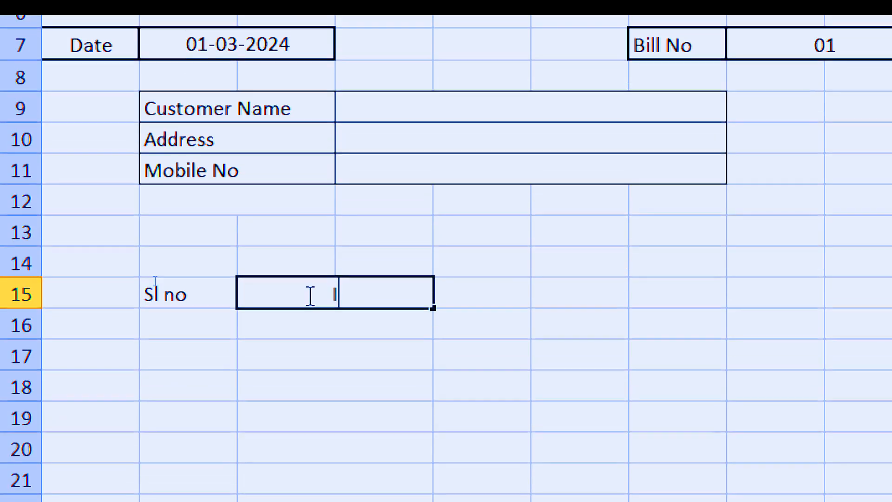
text(Item)
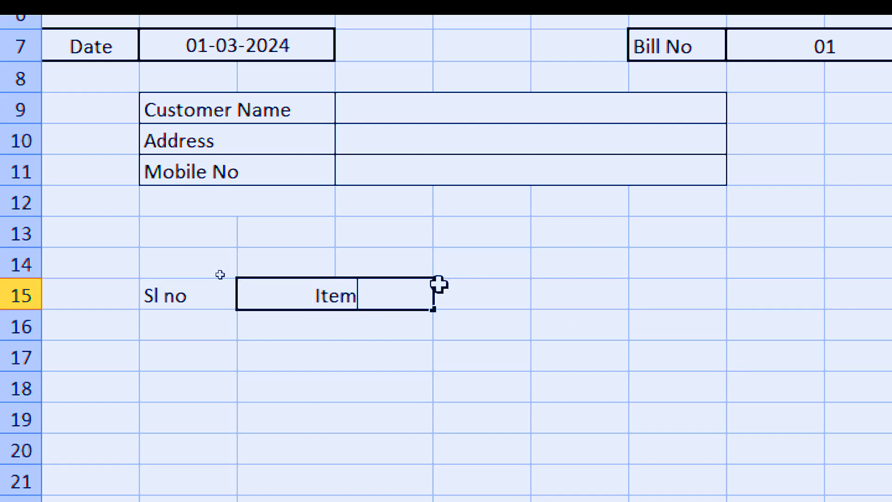
Step: Enter the column headings Quantity in E15, Rate in F15 and Total in G15
click(504, 295)
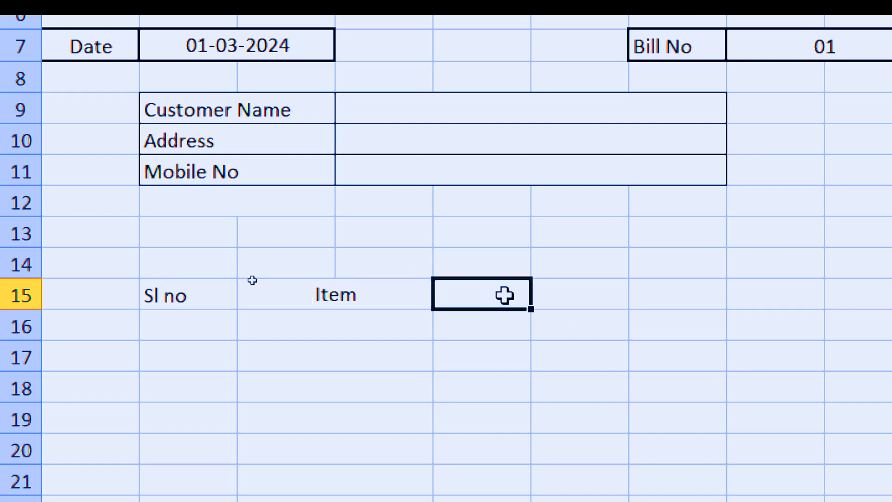
text(Quantit)
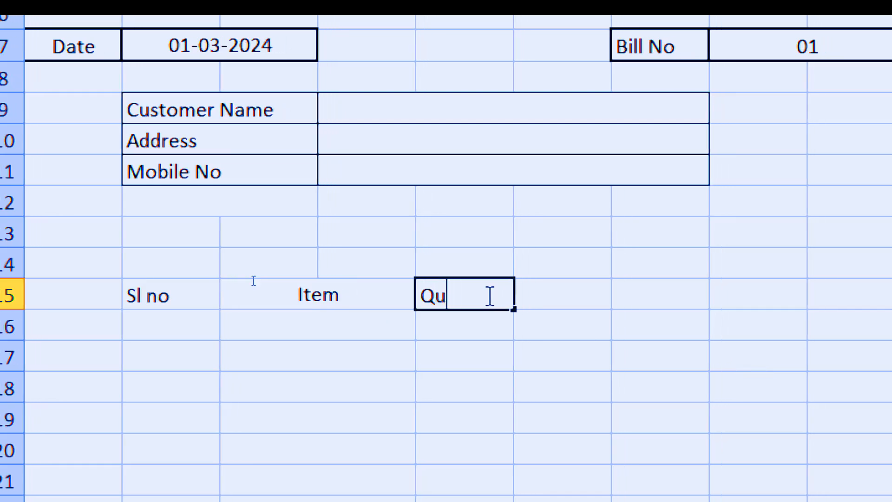
text(y)
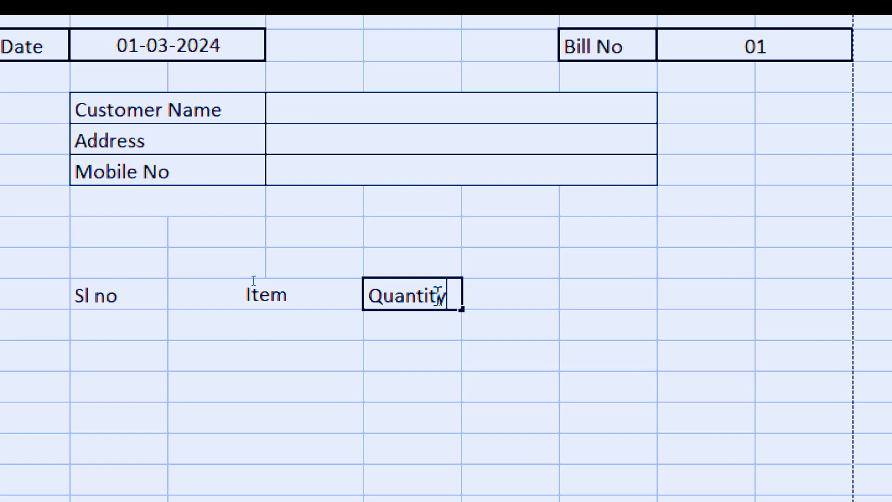
click(520, 298)
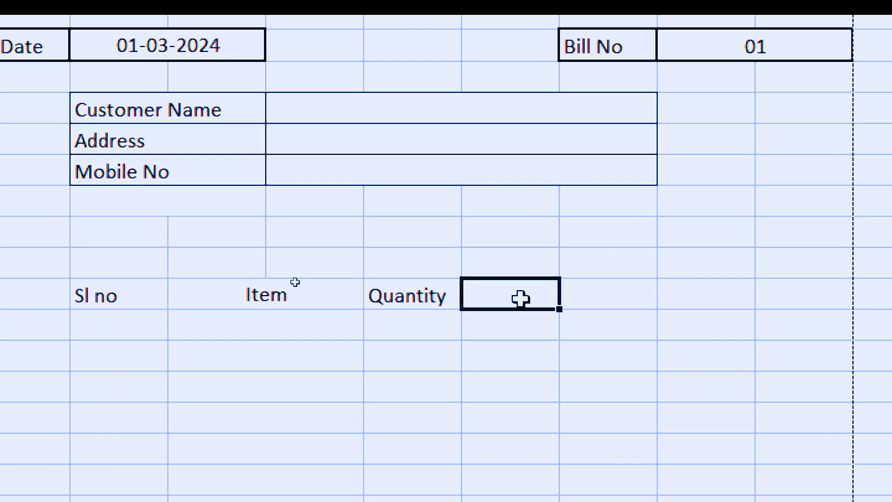
text(Rate)
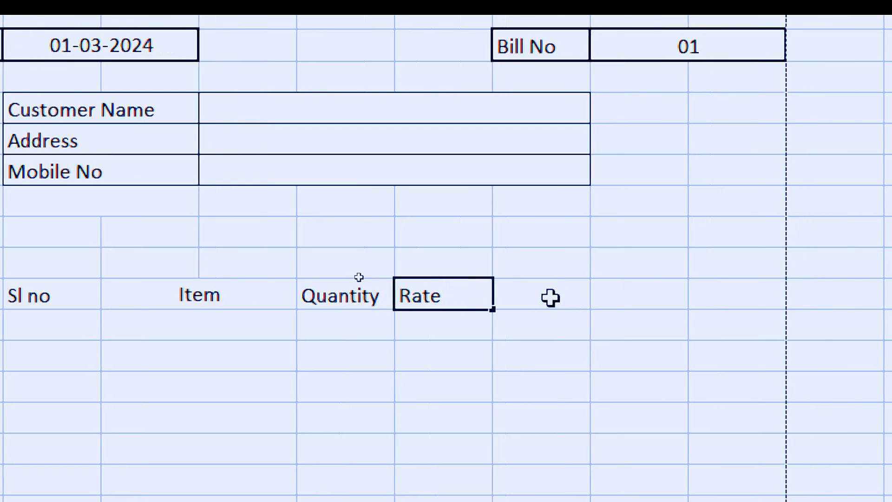
click(583, 295)
text(Total)
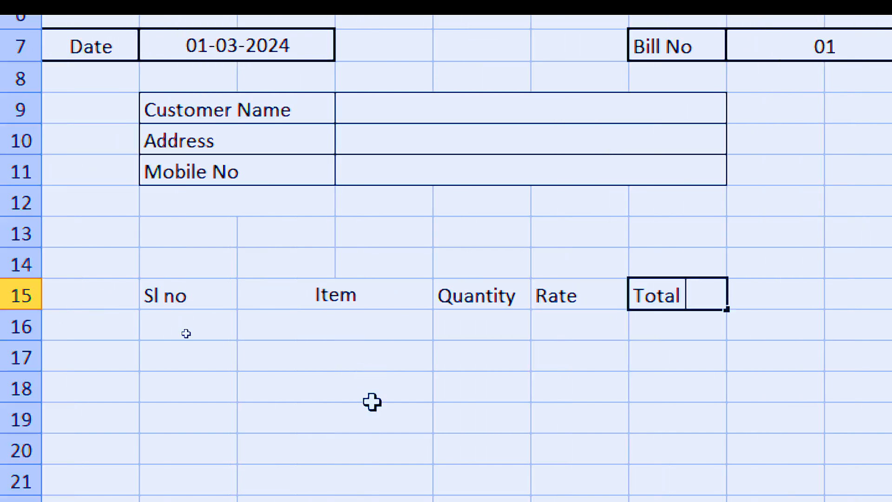
click(132, 400)
Step: Apply All Borders to the heading row B15:G15 and centre its text horizontally and vertically
drag(176, 294, 696, 291)
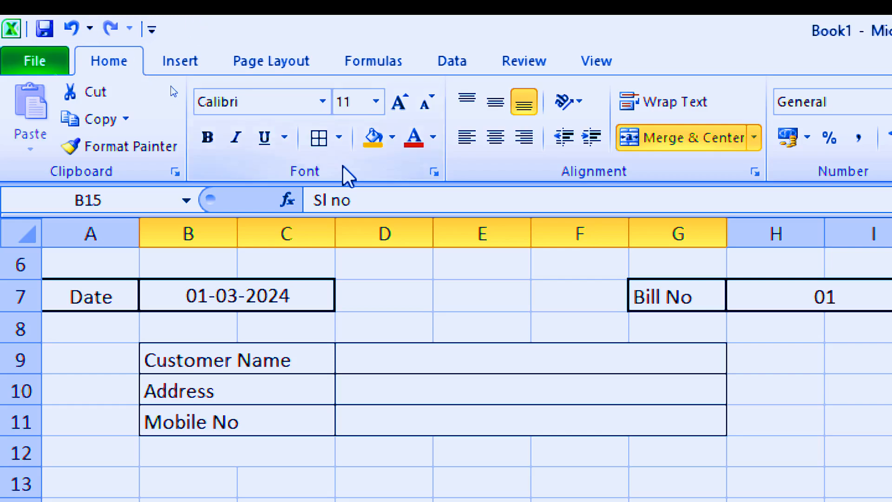
click(324, 136)
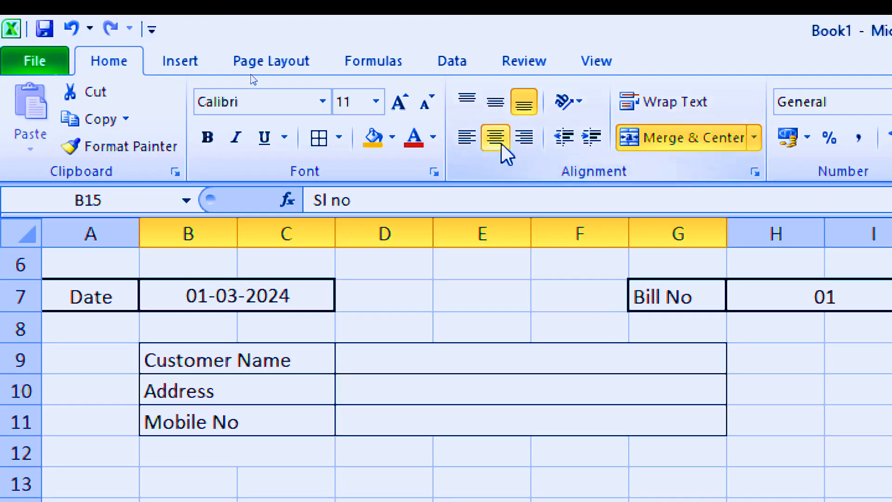
click(498, 96)
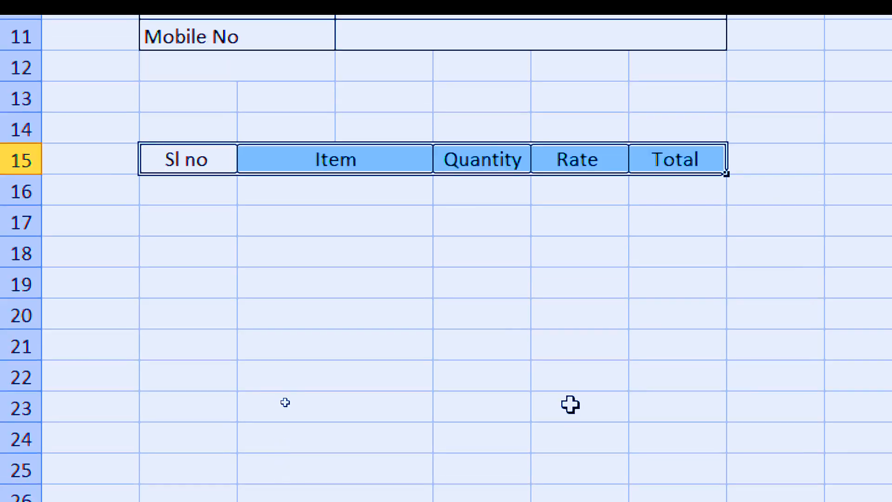
click(571, 404)
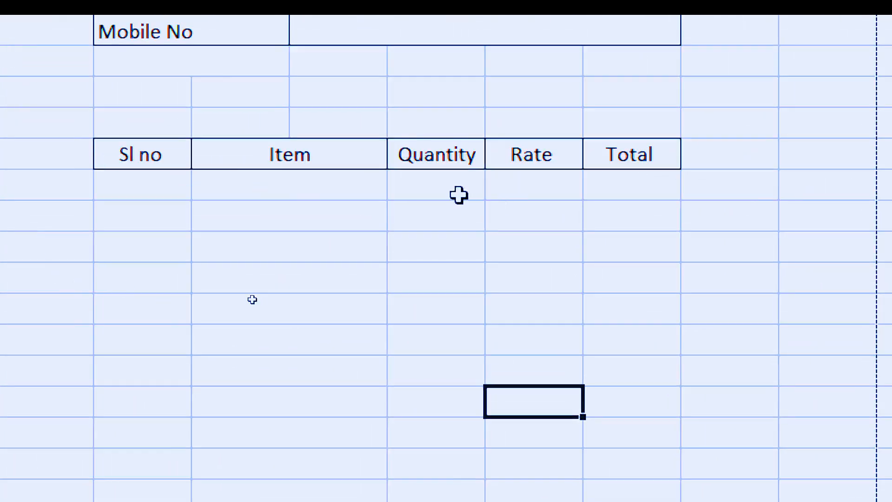
click(445, 188)
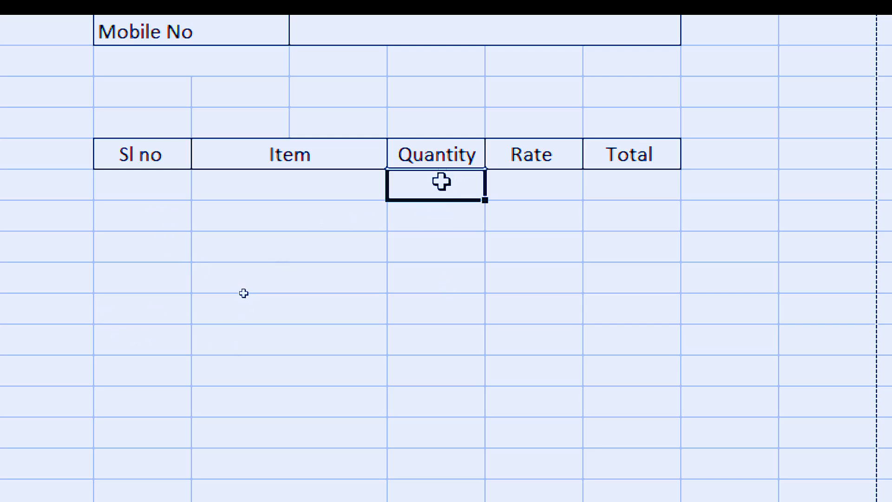
drag(440, 181, 414, 79)
scroll(378, 82, up, 8)
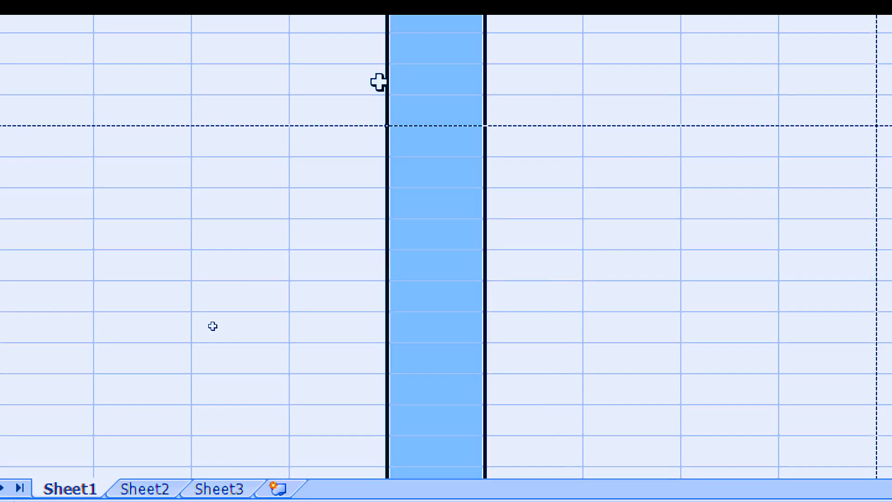
scroll(422, 188, up, 3)
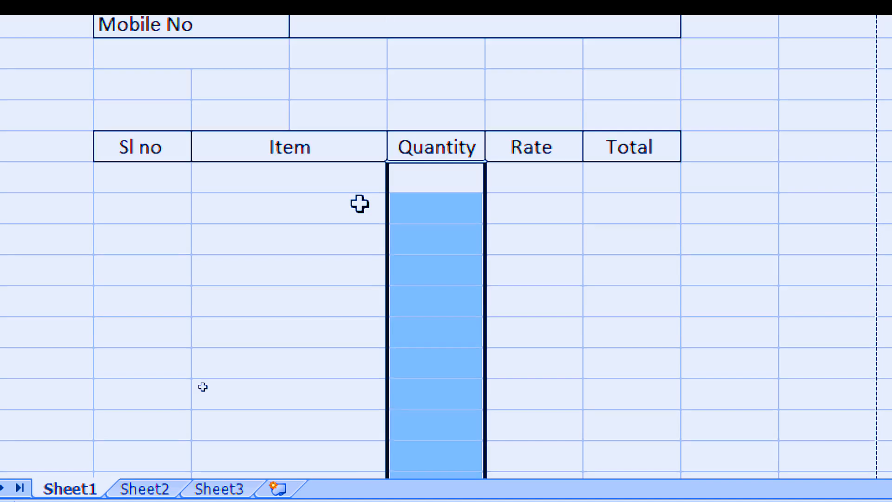
Step: Extend the merged two-column cells under the Item heading one row further down
click(235, 188)
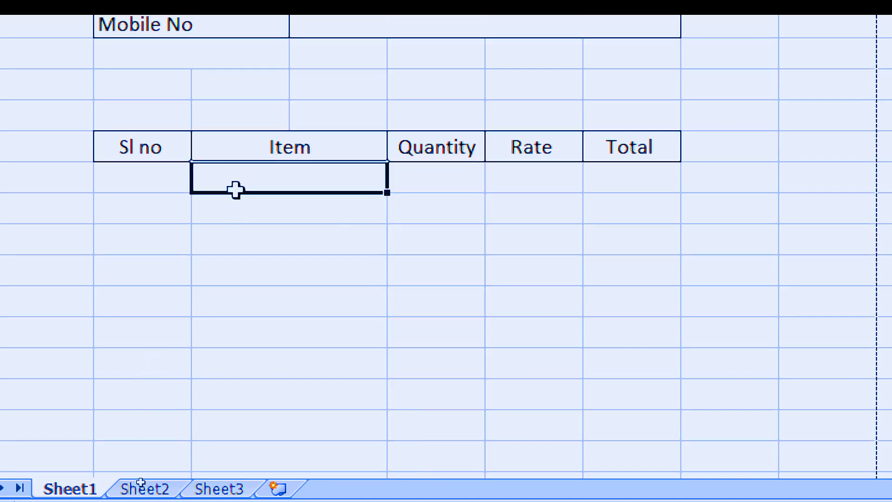
drag(236, 188, 225, 56)
scroll(186, 149, up, 3)
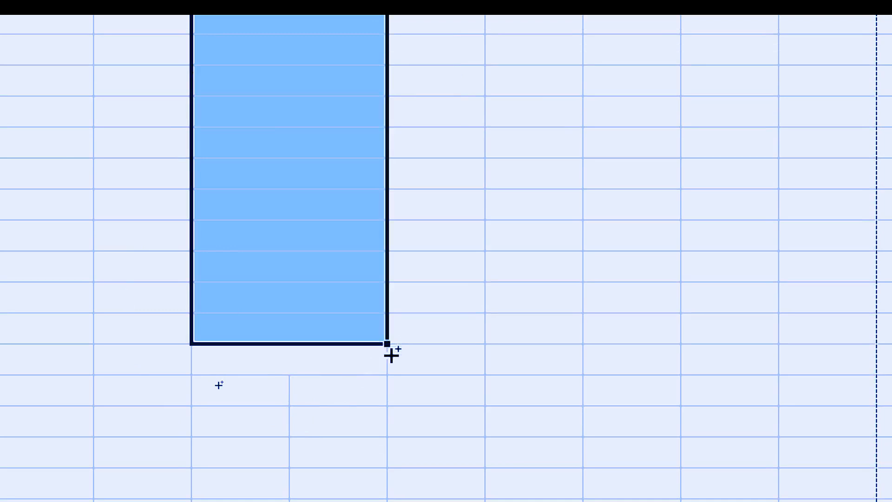
drag(390, 353, 391, 360)
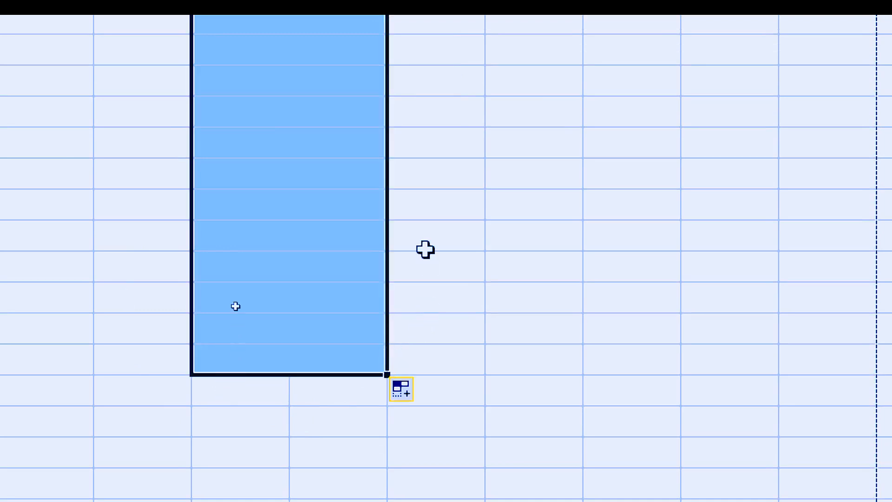
scroll(408, 42, up, 4)
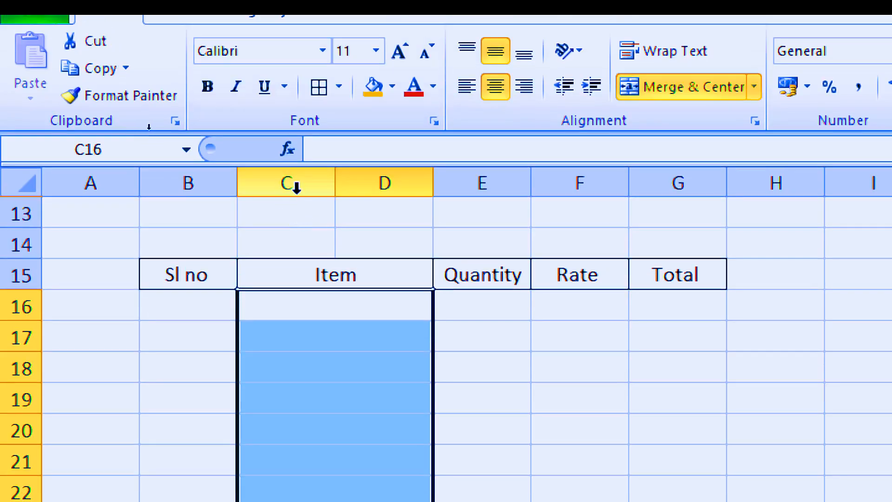
Step: Apply All Borders to the item table body, B16:G29, below the heading row
click(177, 303)
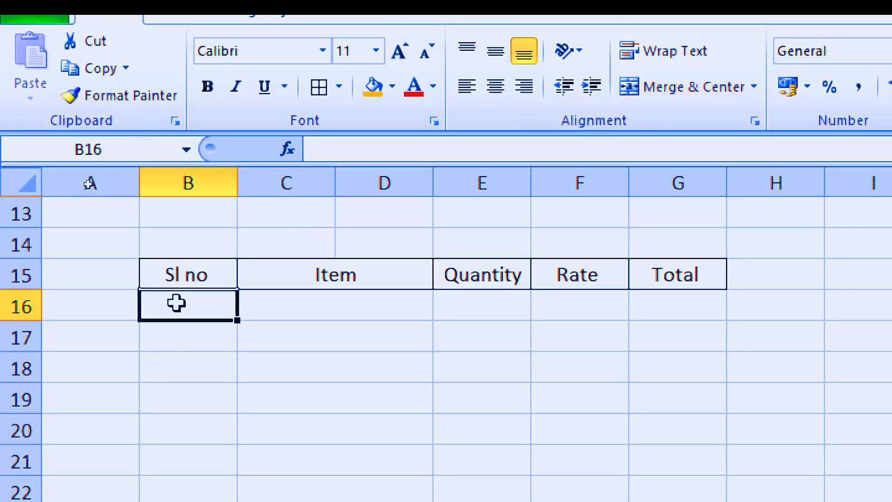
drag(176, 303, 186, 501)
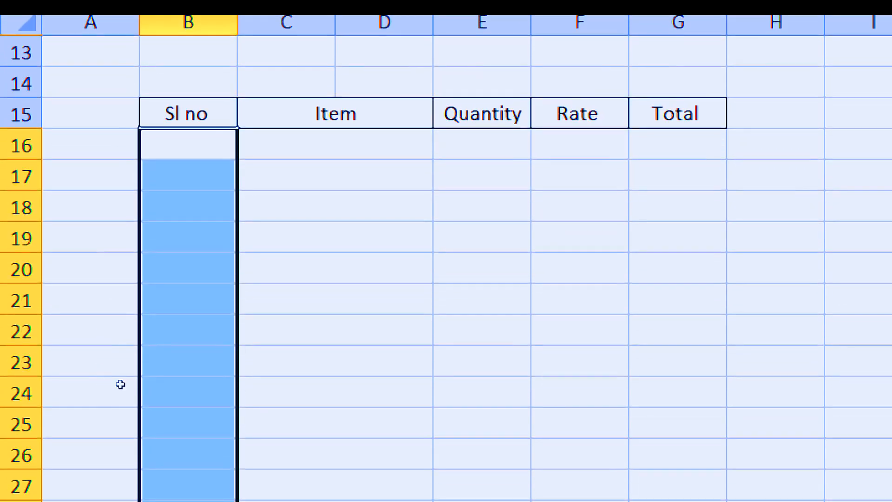
key(shift+Right)
key(shift+Right)
key(shift+Right)
key(shift+Right)
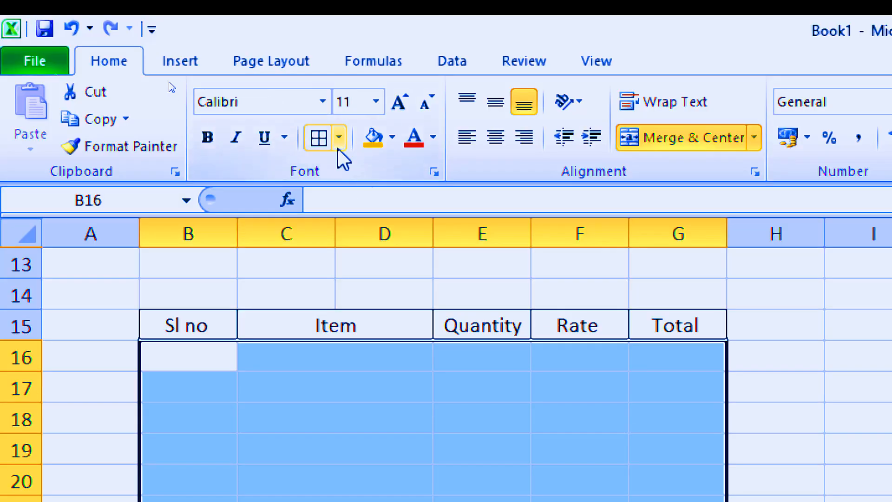
click(318, 139)
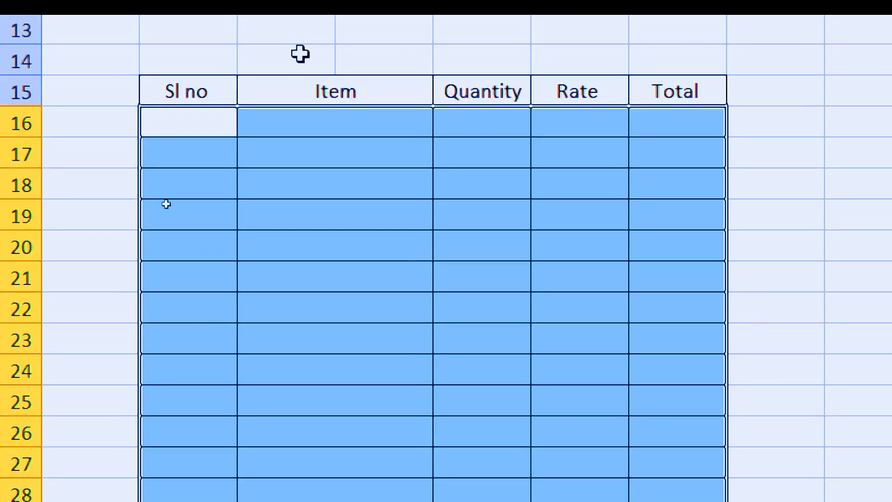
click(414, 393)
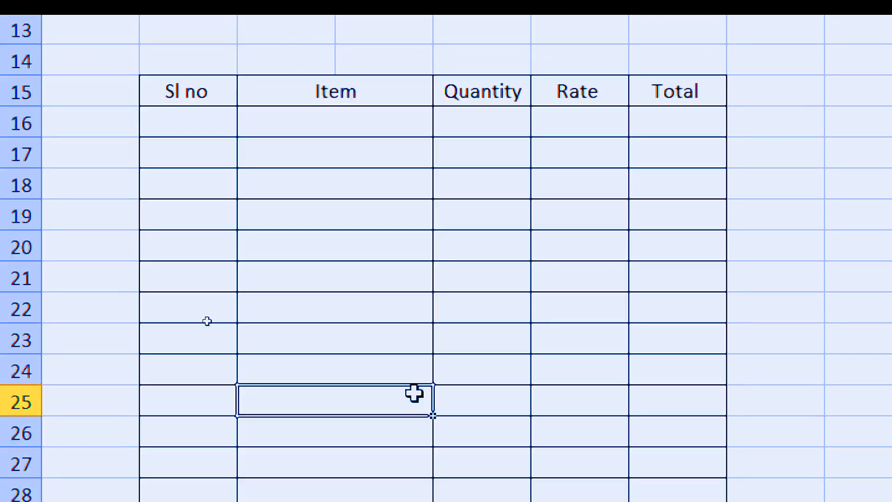
Step: Give the Quantity cells E16:E29 the custom number format 0 "PCS"
drag(472, 108, 474, 499)
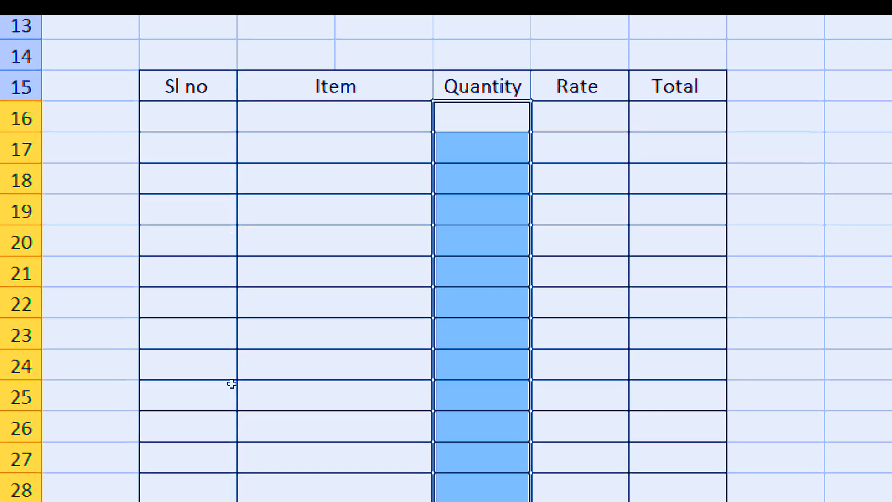
key(ctrl+1)
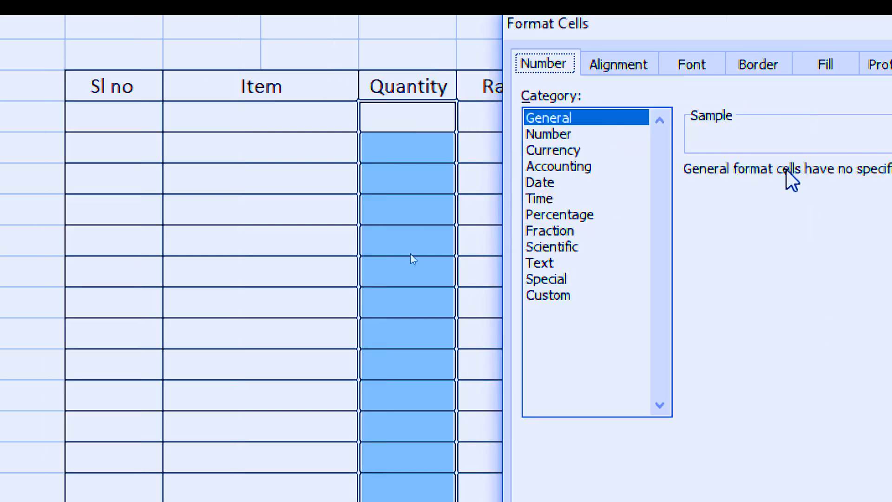
click(627, 296)
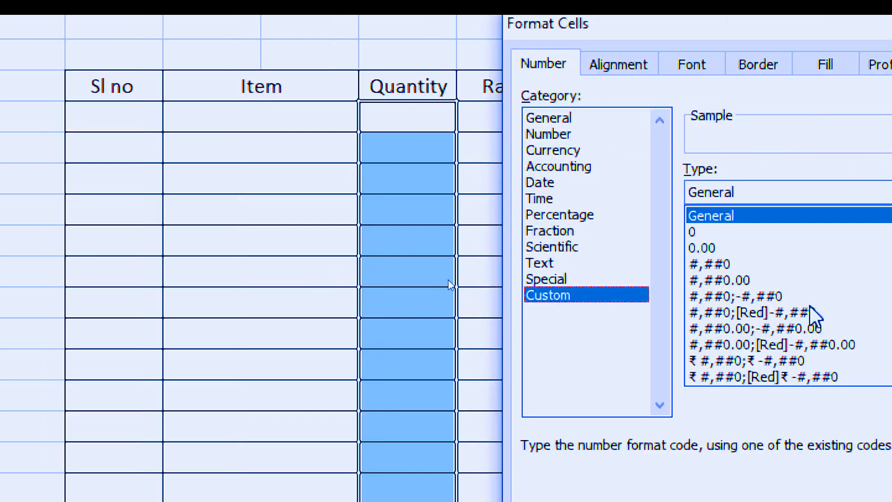
click(705, 234)
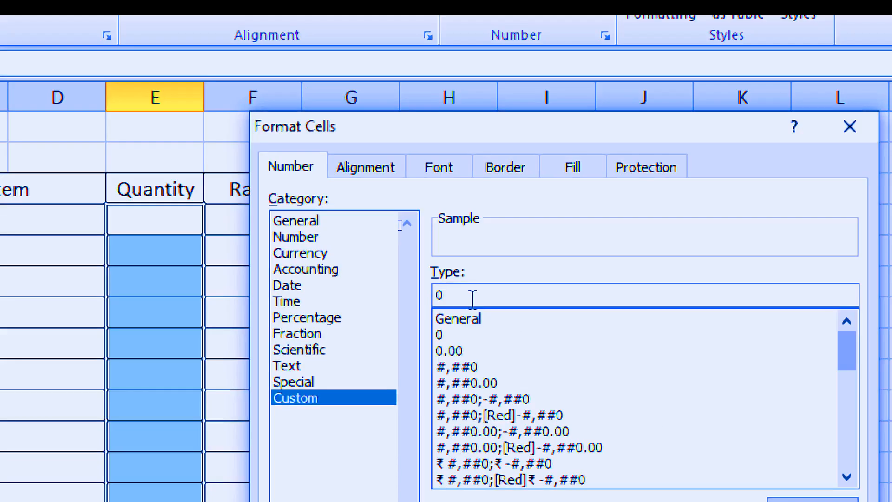
text(")
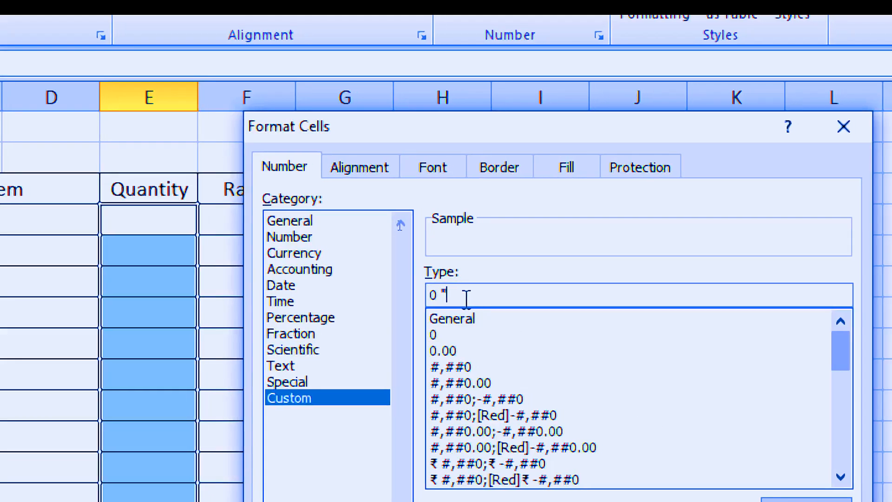
text(P)
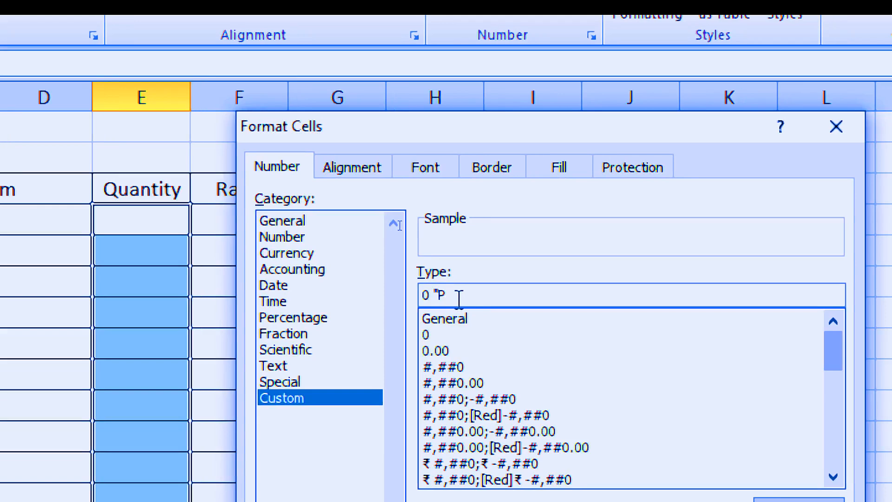
text(CS)
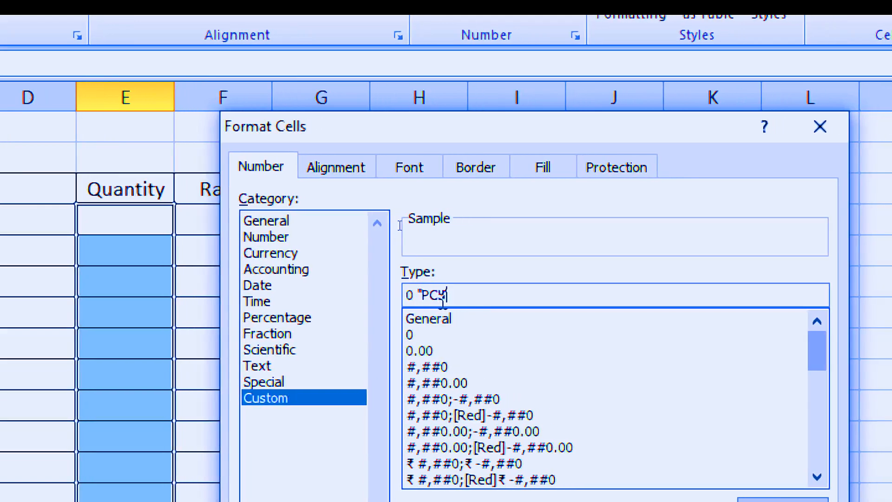
text(")
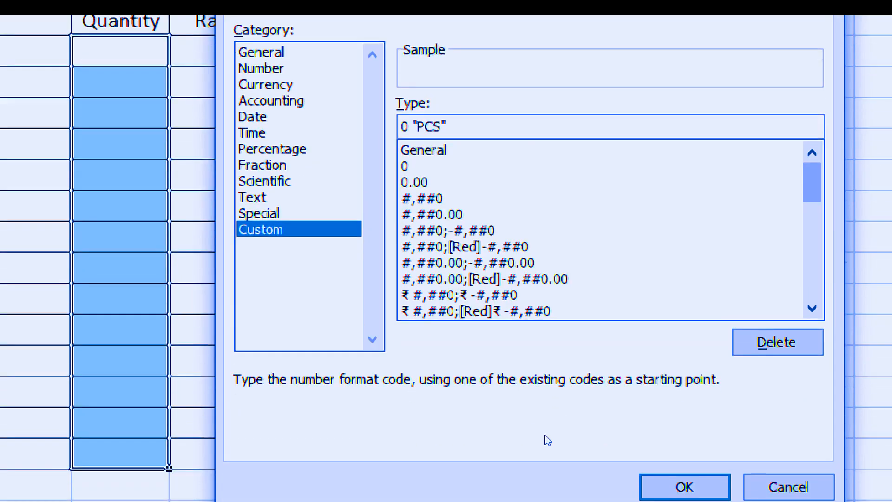
click(702, 490)
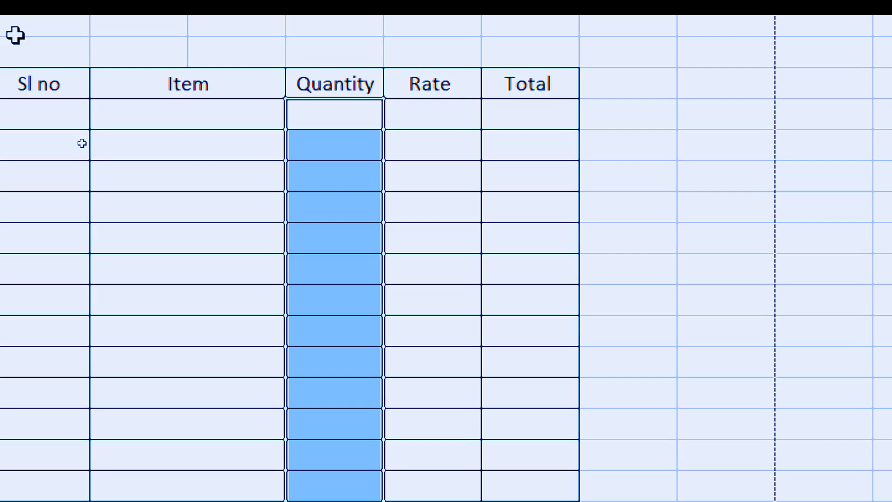
Step: Enter the sample quantities 5 in E16 and 10 in E17
click(340, 127)
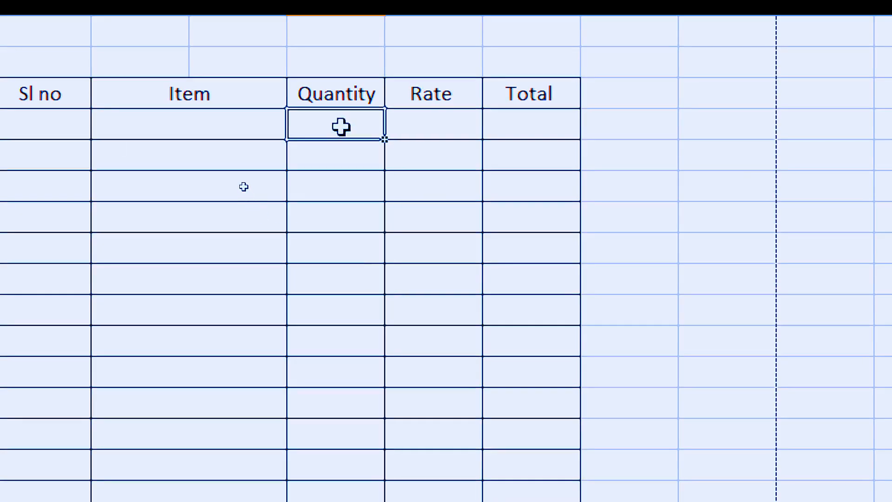
text(5)
key(Return)
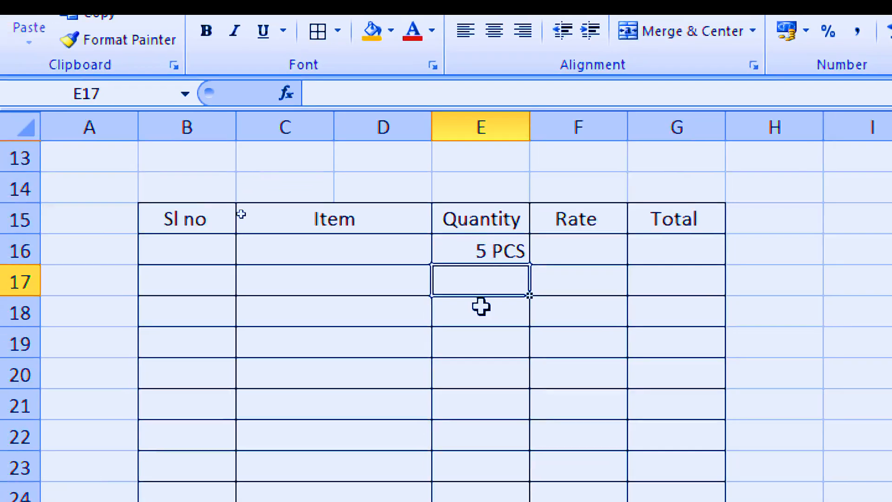
text(10)
key(Return)
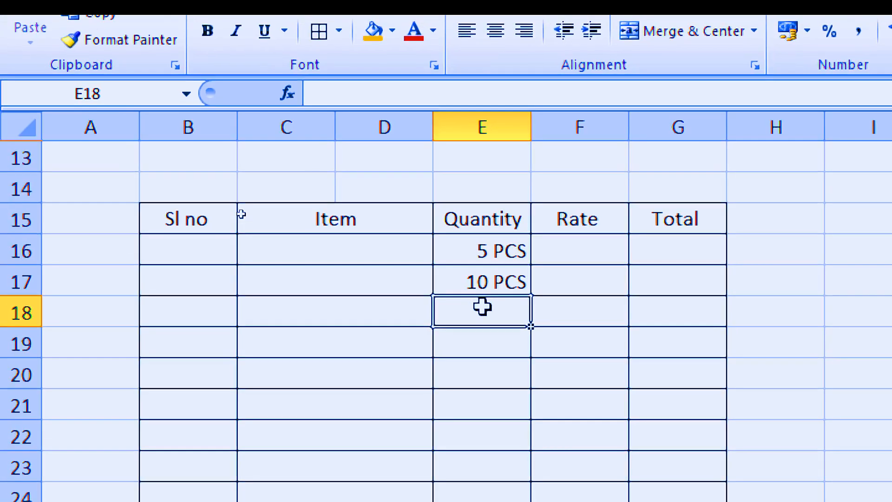
Step: Give the Rate cells F16:F29 the custom number format "RS" 0
click(571, 254)
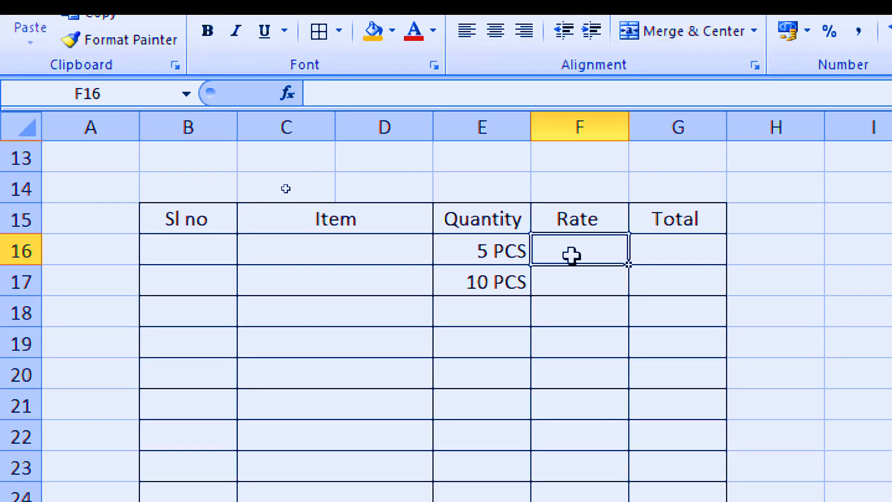
drag(571, 254, 579, 501)
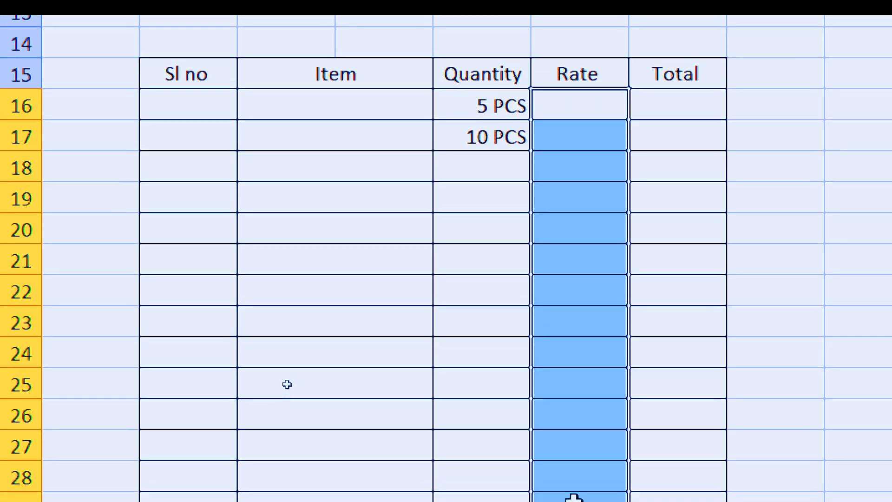
key(ctrl+1)
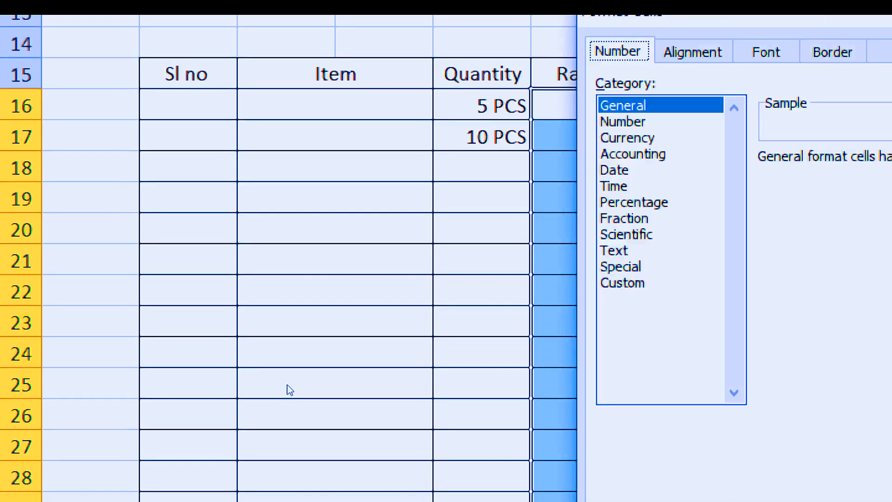
click(632, 283)
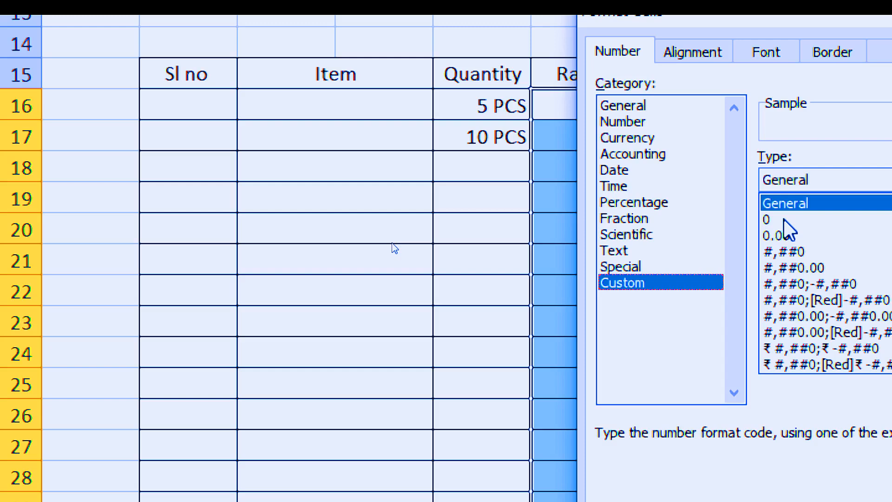
click(770, 220)
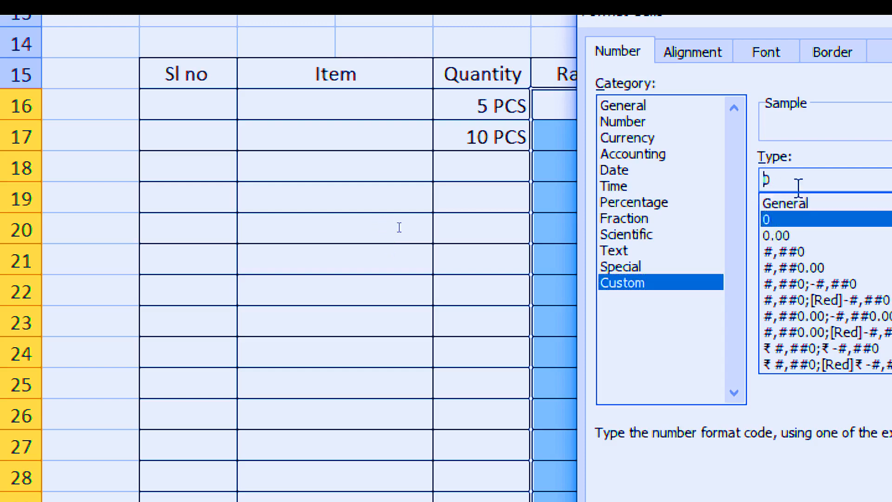
text(R)
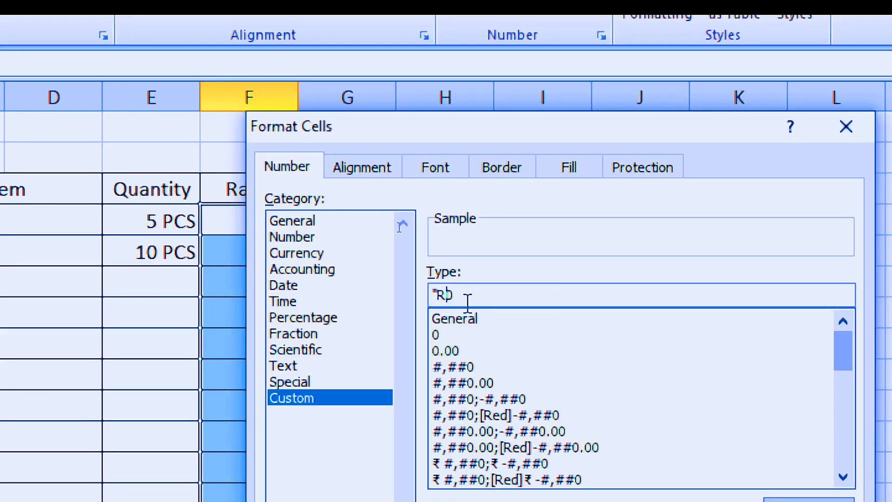
text(S" 0)
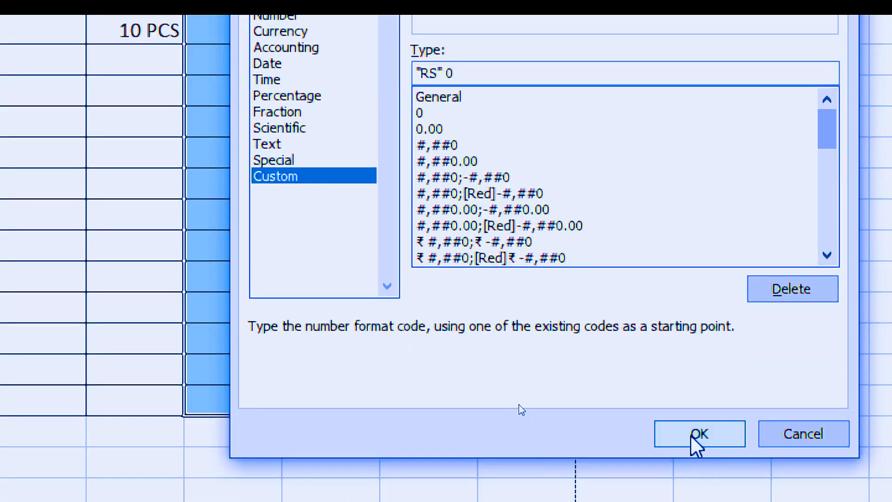
click(692, 434)
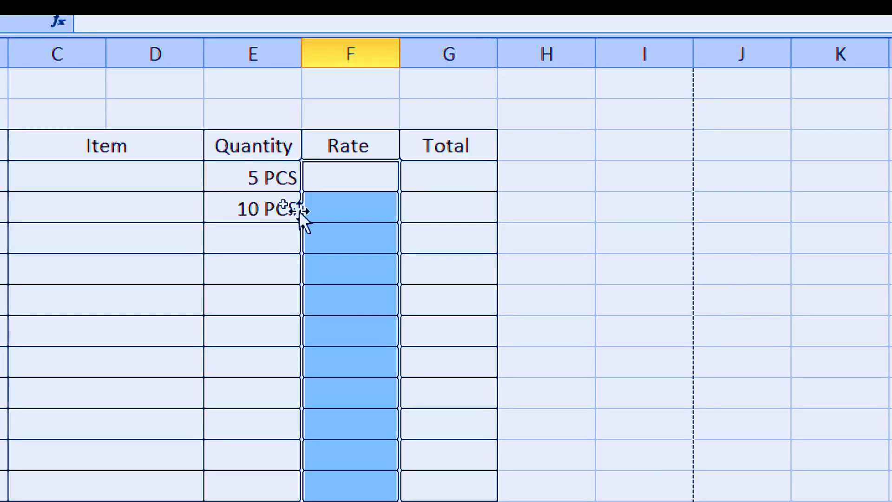
Step: Enter the sample rate 100 for the first item in F16
click(358, 184)
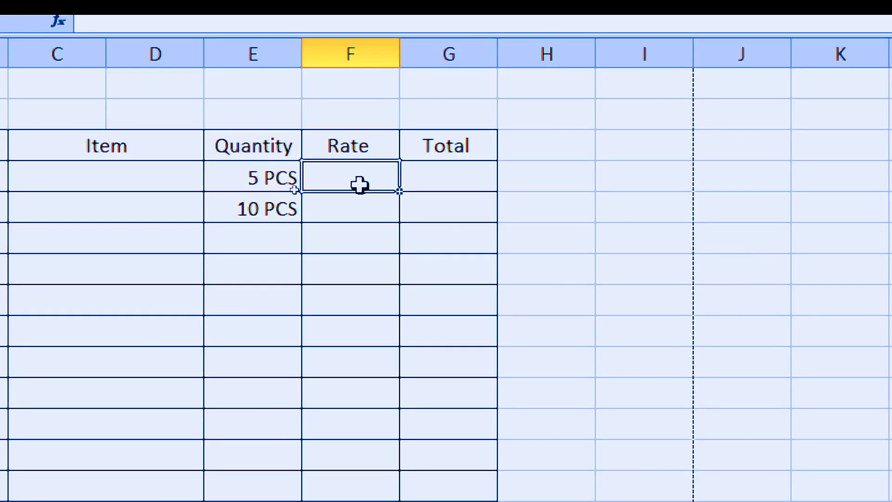
text(100)
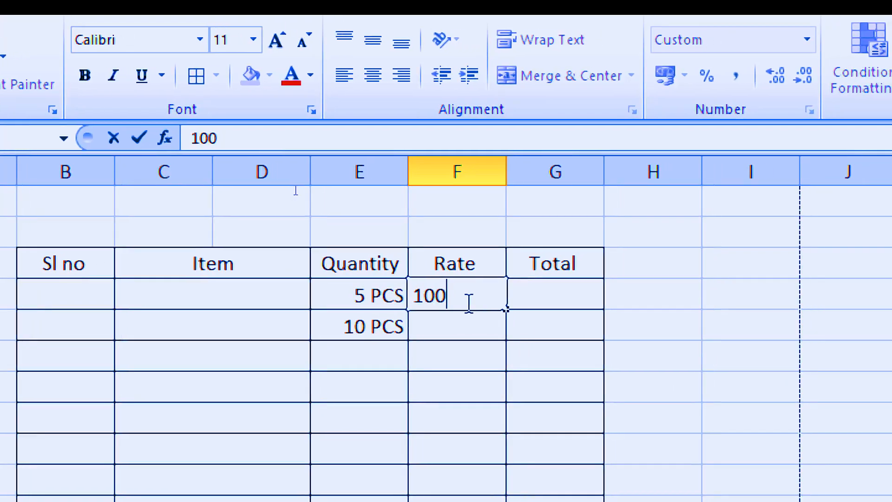
key(Tab)
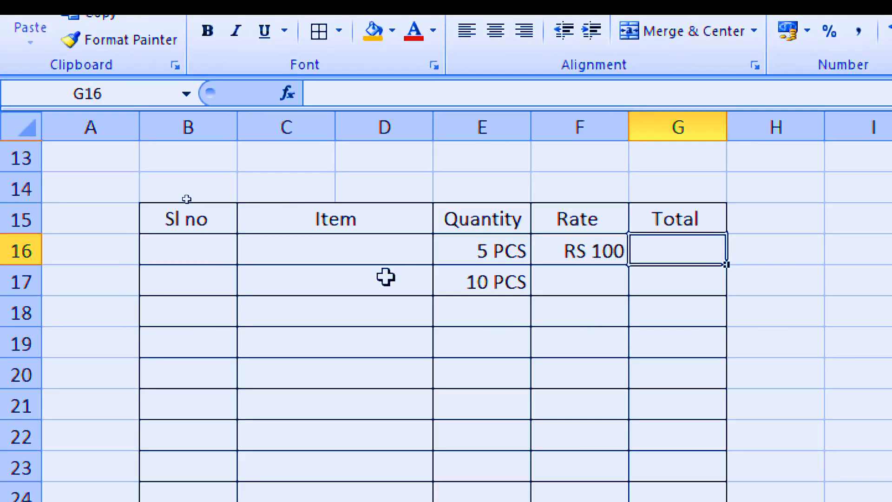
Step: Enter serial number 1 in B16 and the item name Mil in the merged Item cell C16
click(193, 251)
text(1)
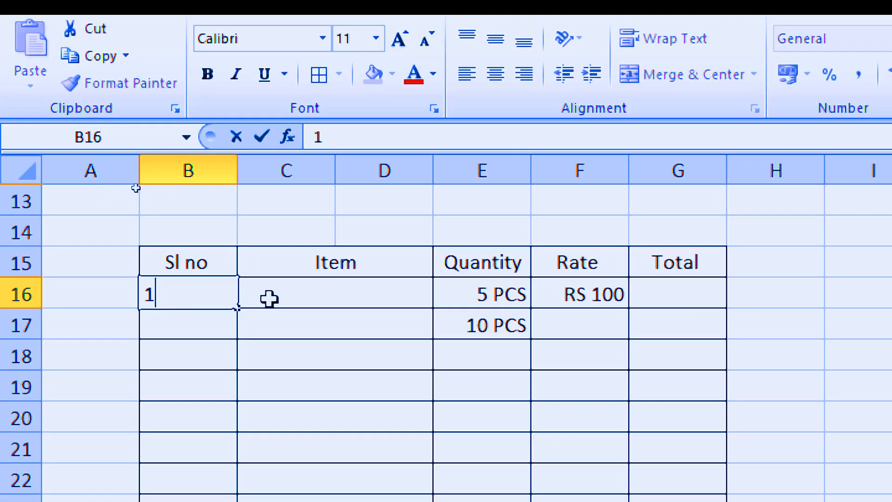
click(273, 298)
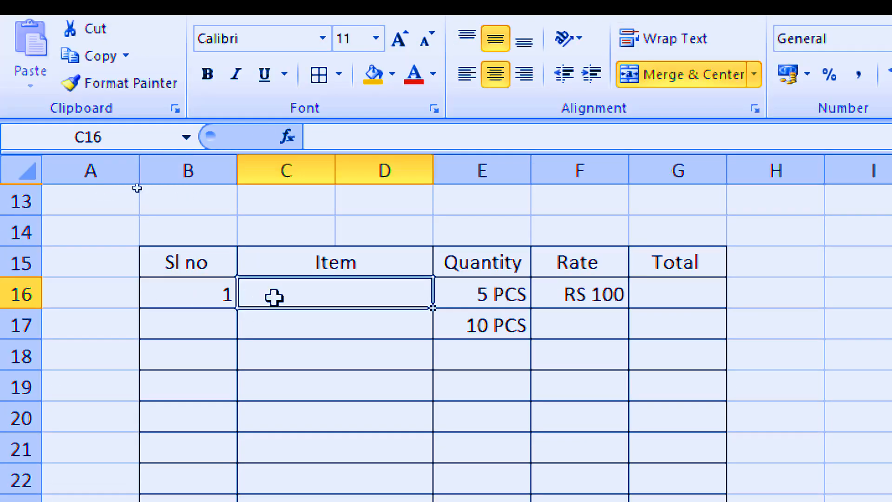
text(Mi)
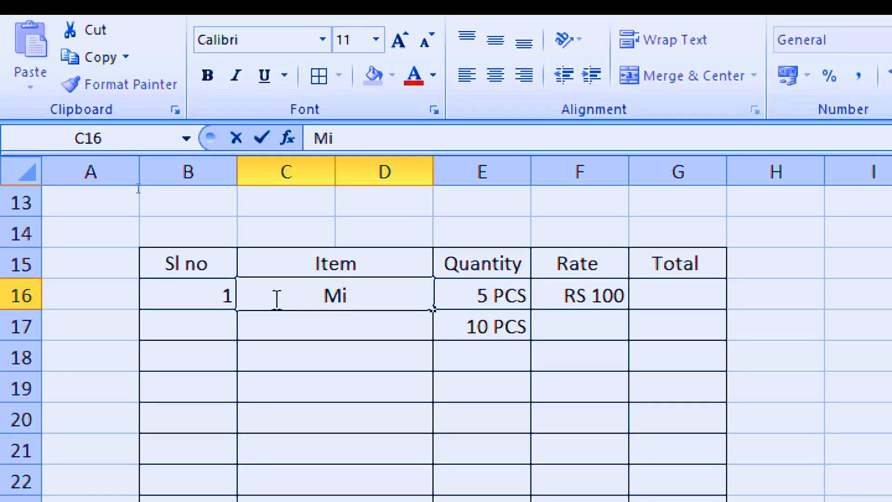
text(l)
key(Tab)
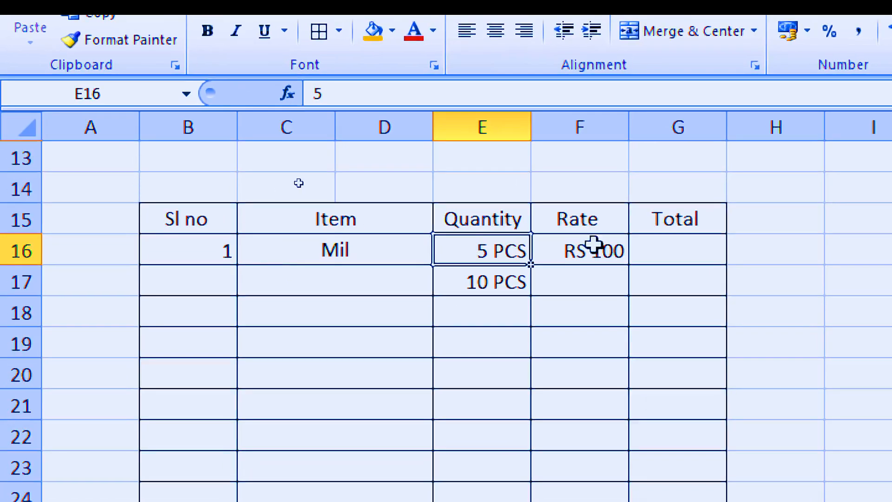
Step: Fill the Total cells G16:G29 at once with the quantity-times-rate formula =E16*F16
click(657, 250)
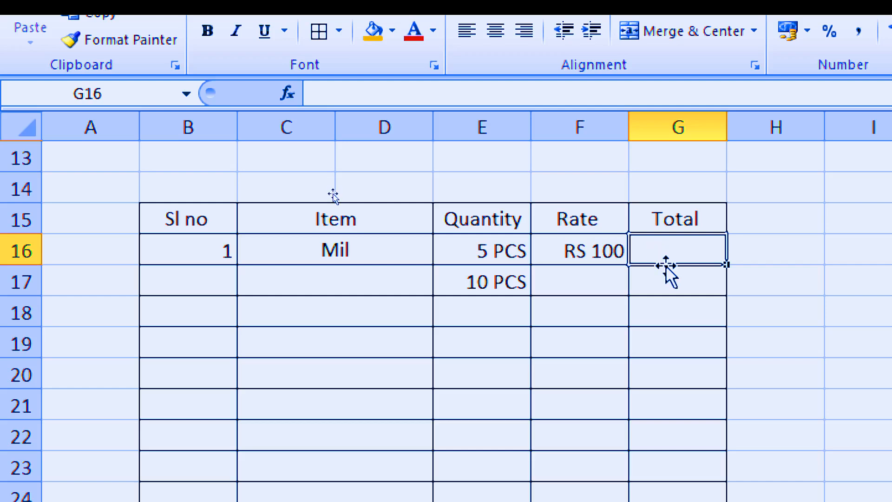
drag(673, 263, 673, 501)
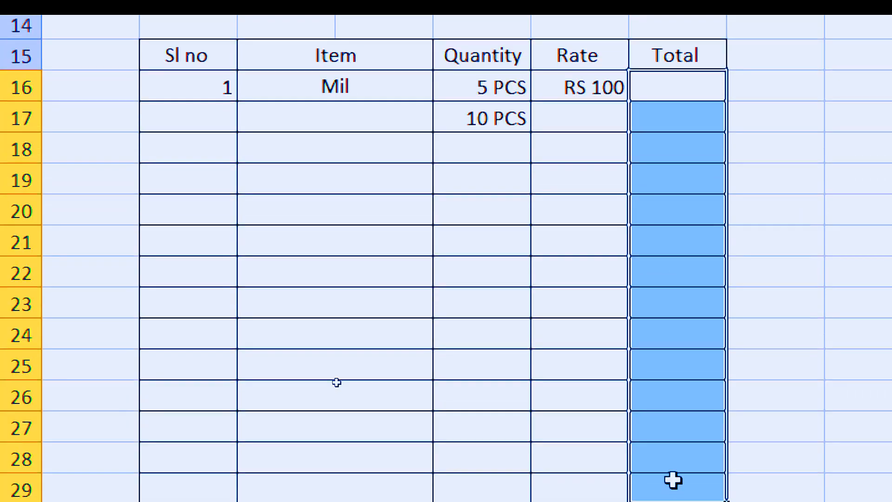
text(=)
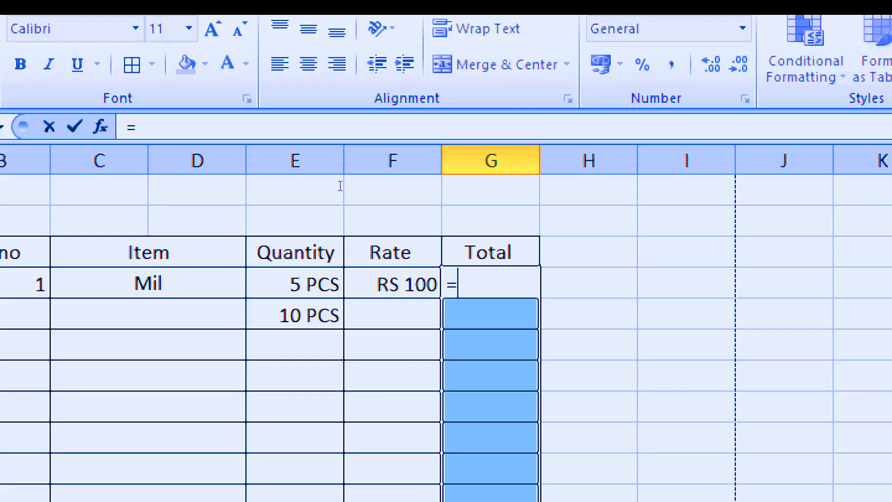
click(294, 287)
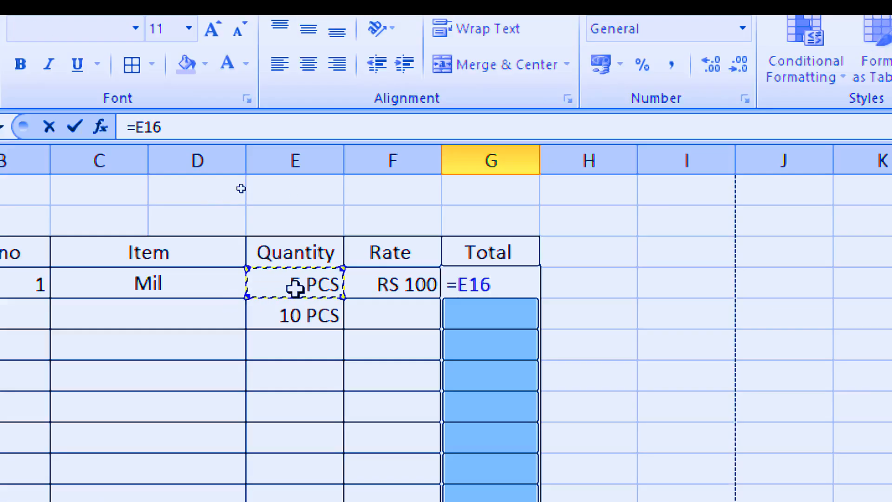
text(*)
click(367, 284)
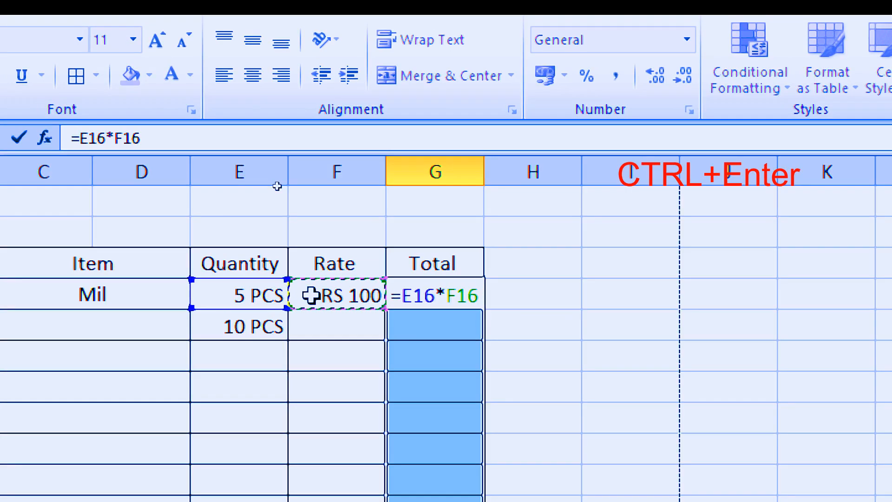
key(ctrl+Return)
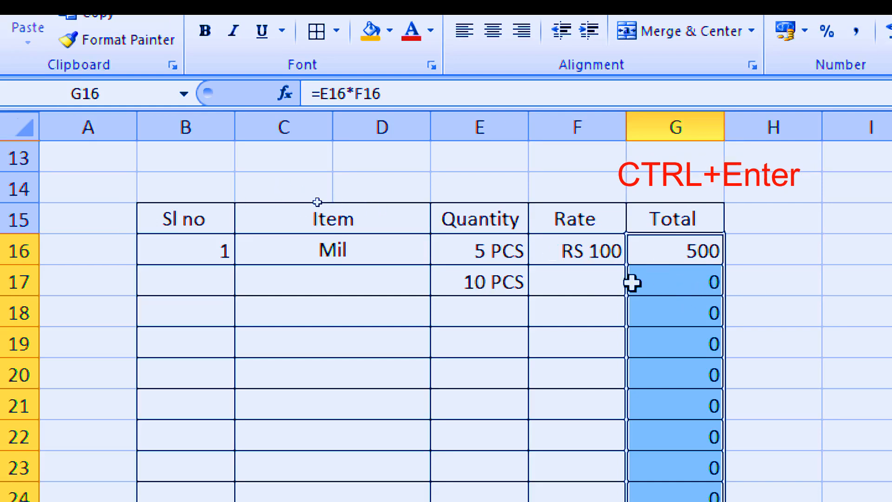
Step: Complete the second item row with serial number 2, item Math and rate 200
click(175, 290)
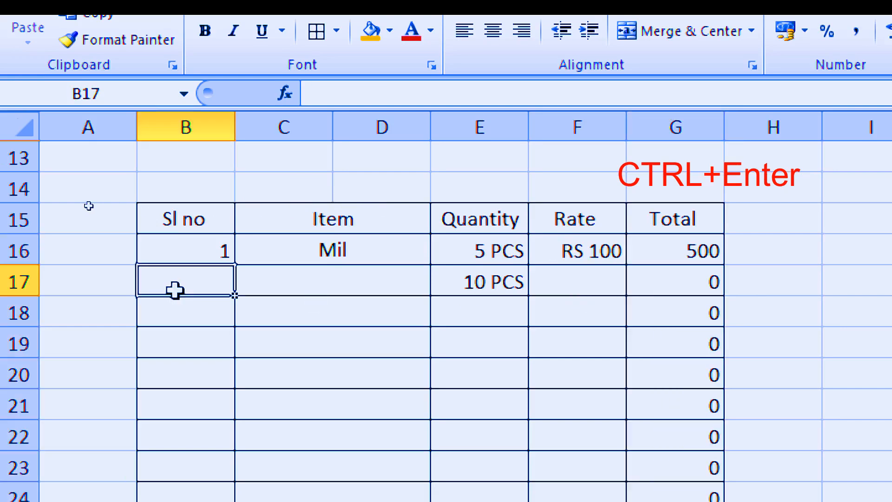
text(2)
key(Tab)
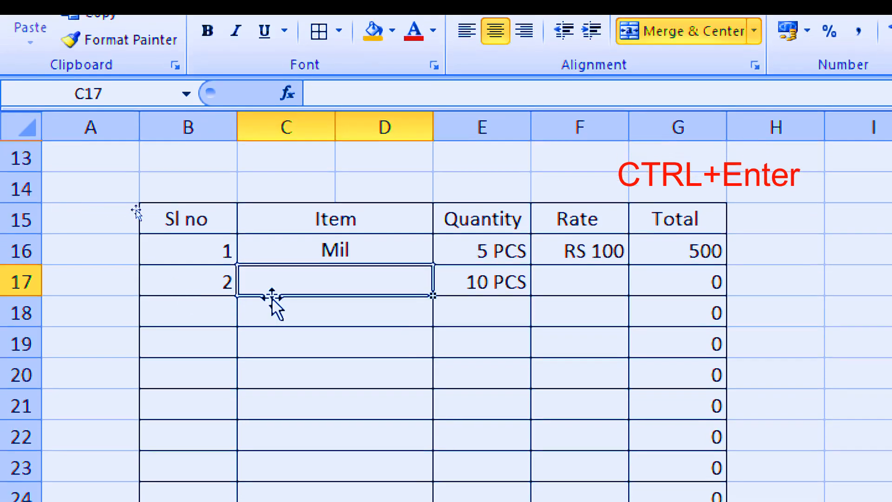
text(Math)
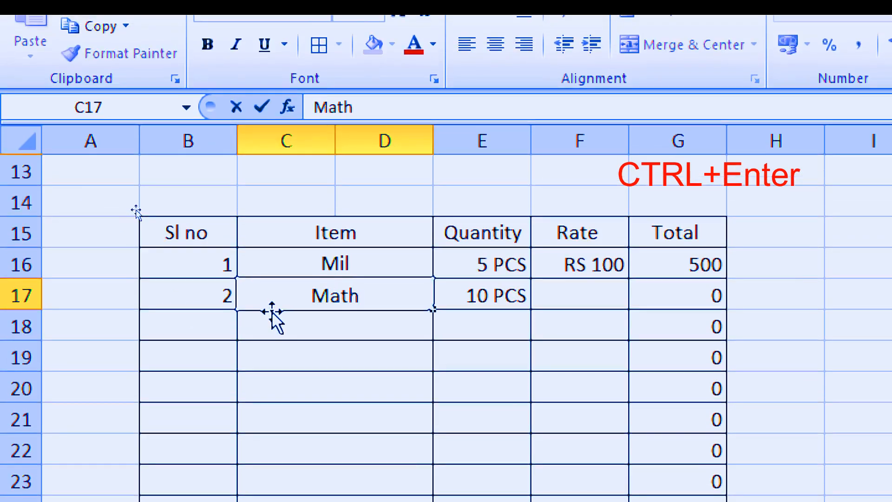
key(Tab)
key(Tab)
text(2)
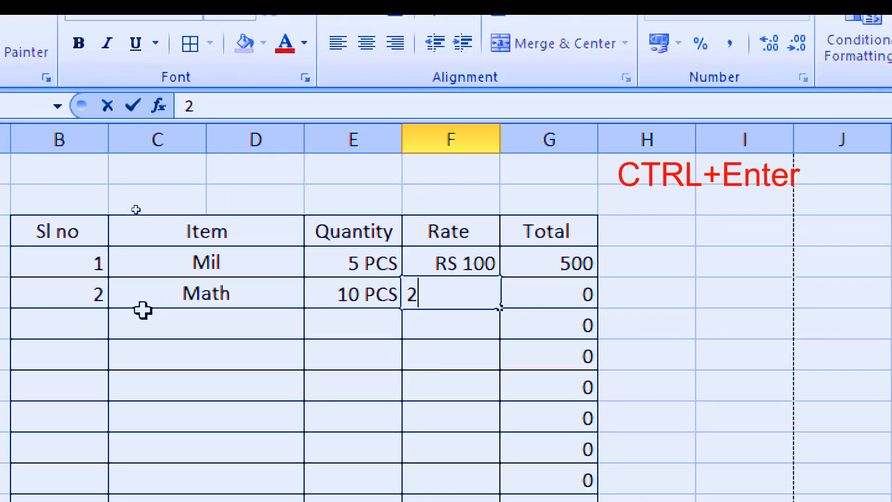
text(00)
key(Tab)
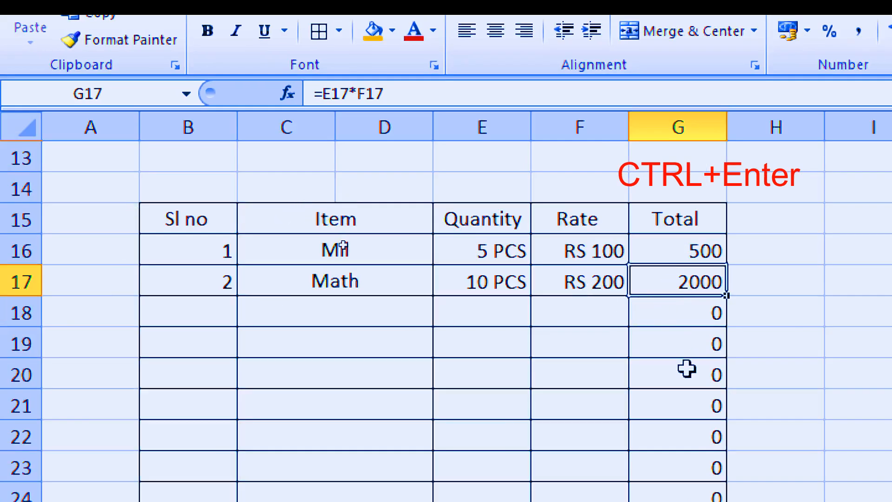
Step: Copy the RS number formatting from Rate cell F16 to the Total cells G16:G29 with Format Painter
click(580, 285)
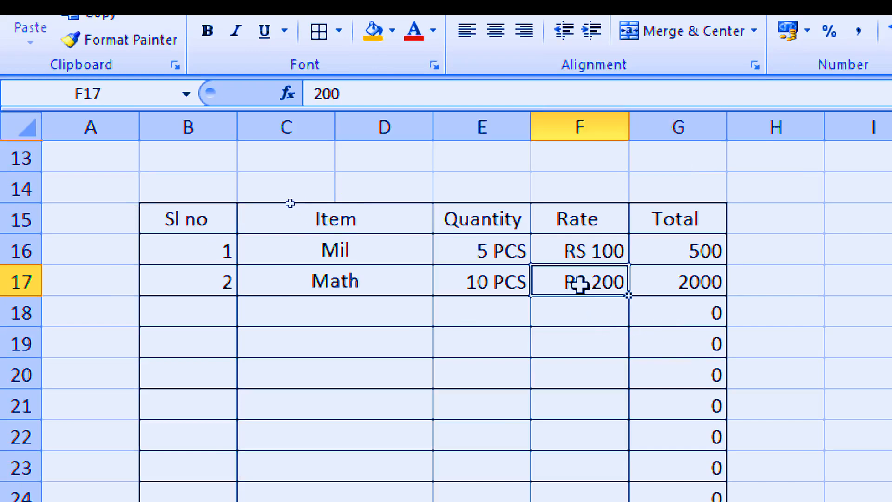
click(579, 244)
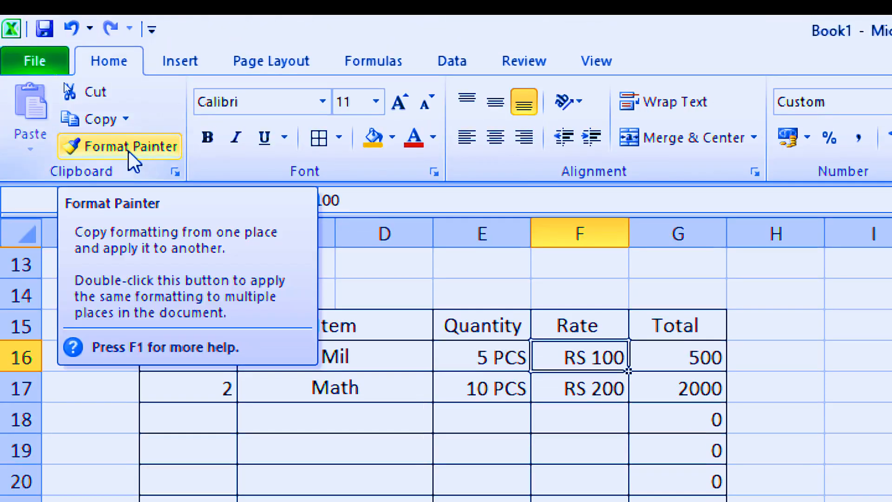
click(136, 152)
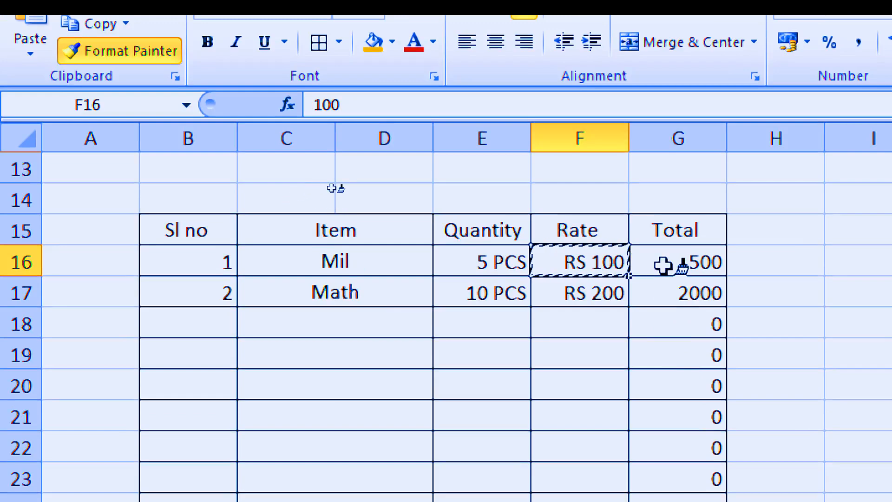
mouse_move(677, 261)
mouse_down()
mouse_move(686, 499)
mouse_move(679, 500)
mouse_up()
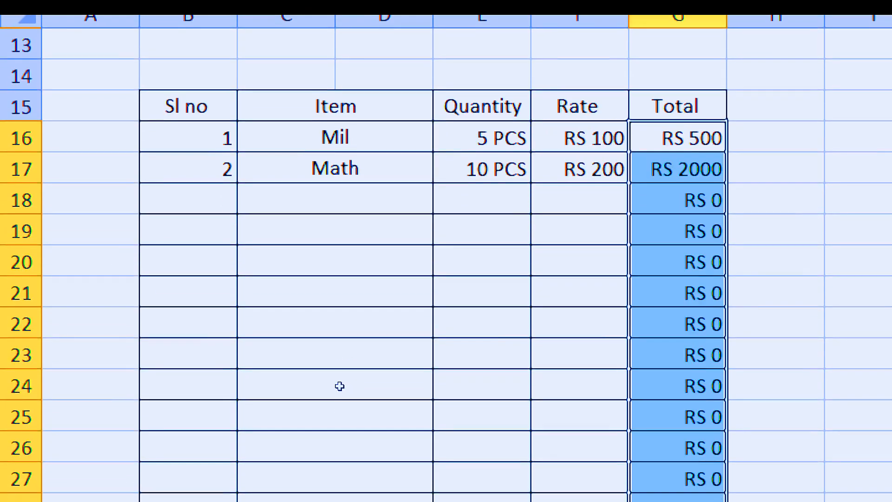
click(678, 233)
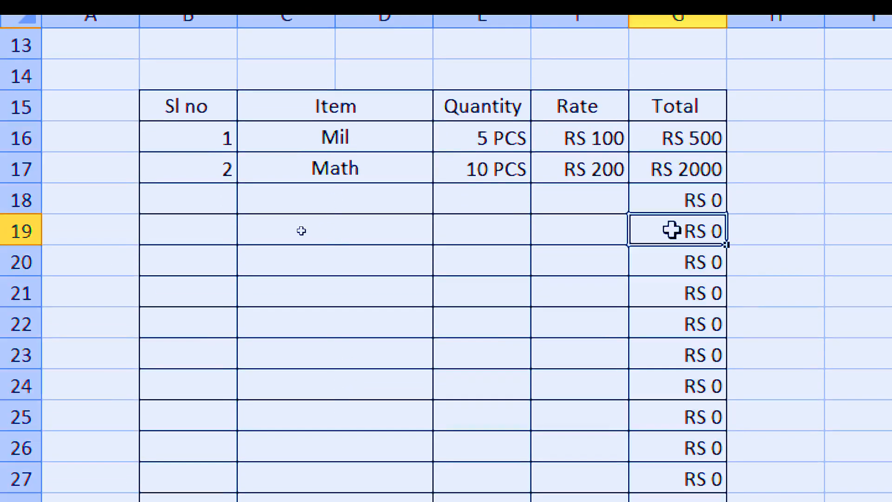
Step: Fill the third item row with serial number 3, item GK, quantity 20 and rate 50
click(206, 202)
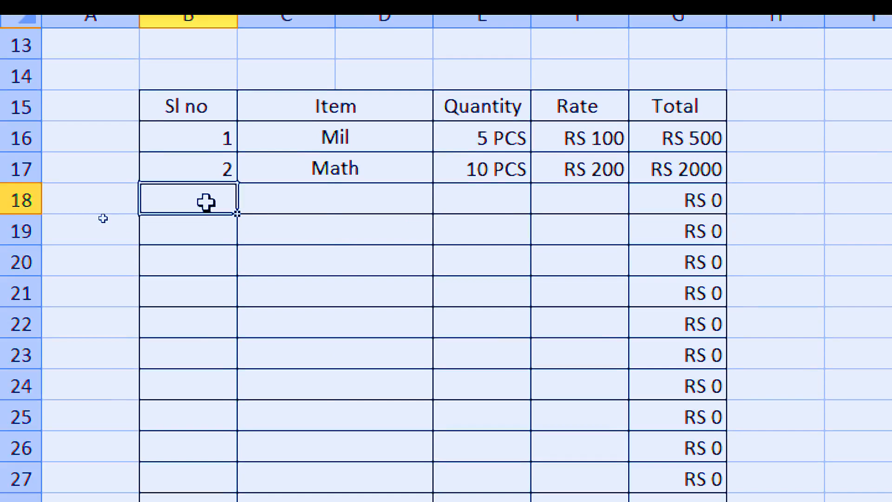
text(3)
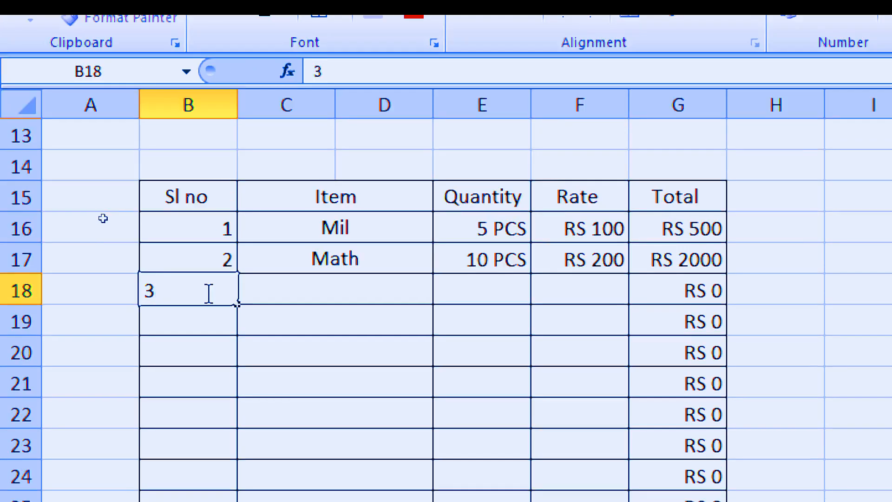
key(Tab)
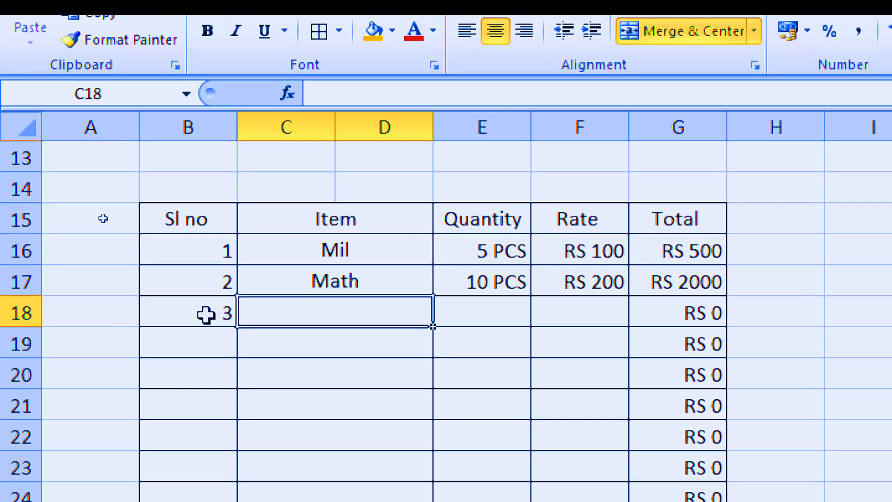
text(GK)
key(Tab)
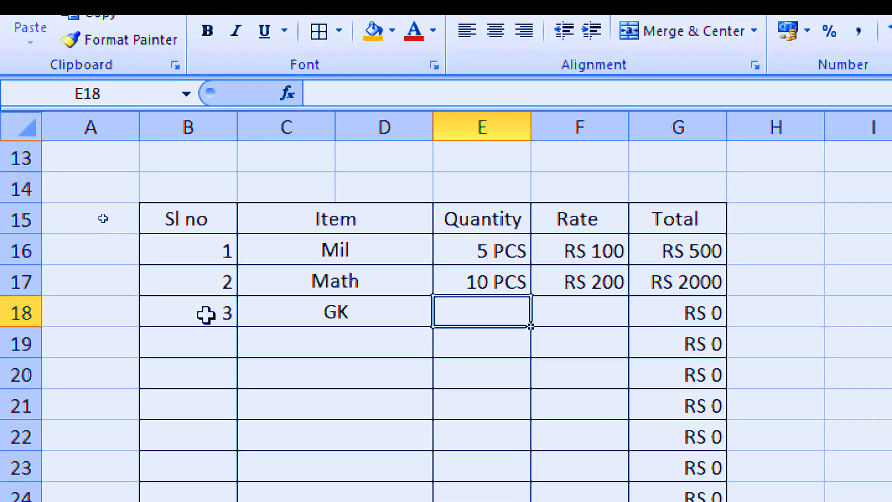
text(20)
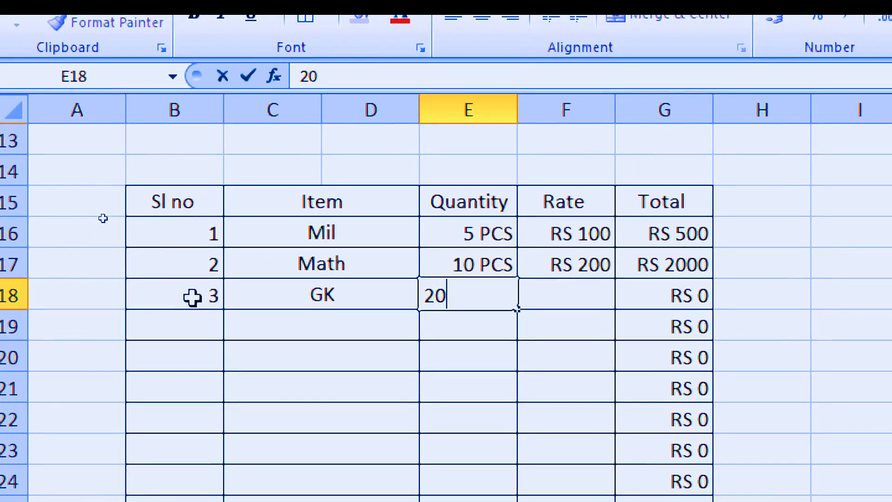
key(Tab)
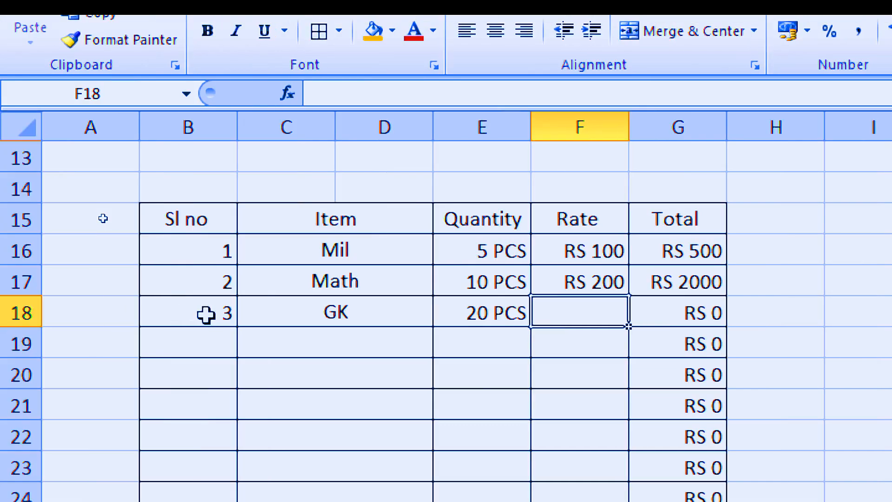
text(50)
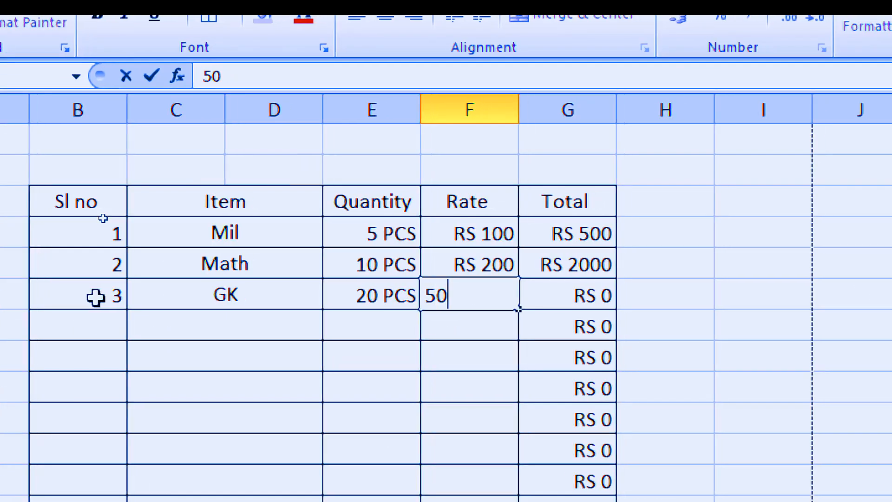
key(Tab)
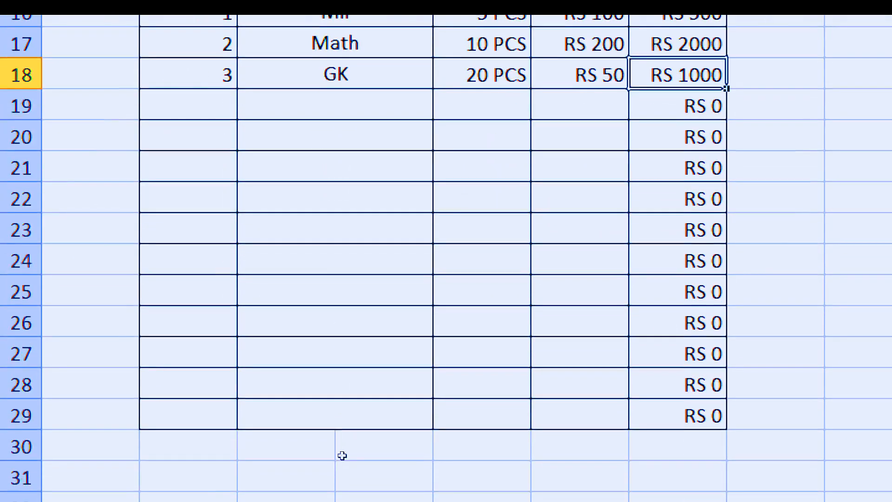
Step: Sum the Total column's amounts in G30 with AutoSum
click(675, 453)
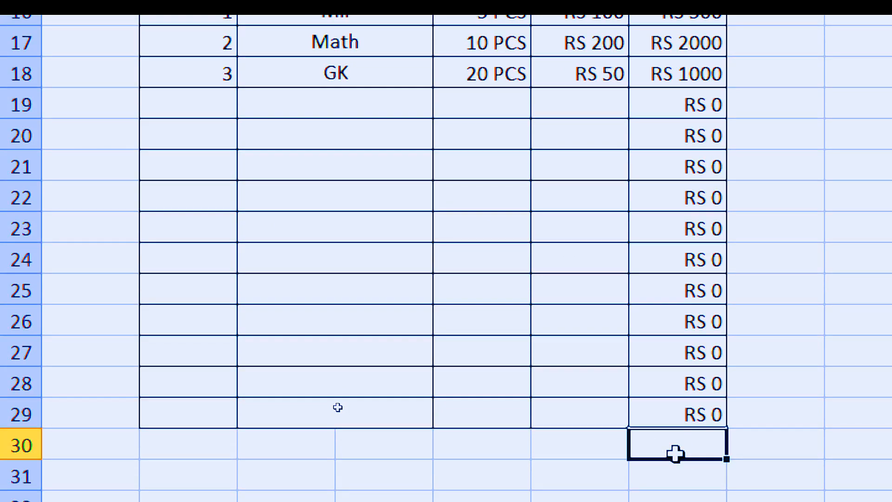
key(alt+equal)
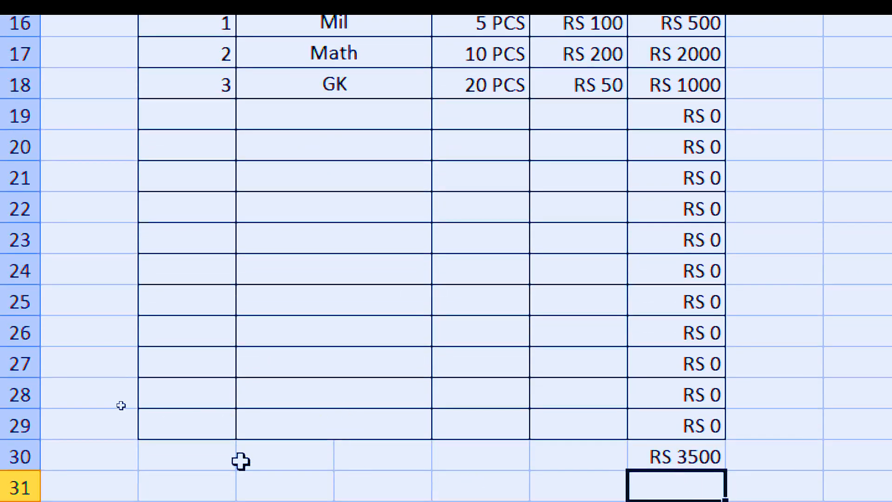
Step: Merge and center cells C30:F30 beside the grand total and enter the label Total
click(213, 456)
drag(305, 457, 531, 466)
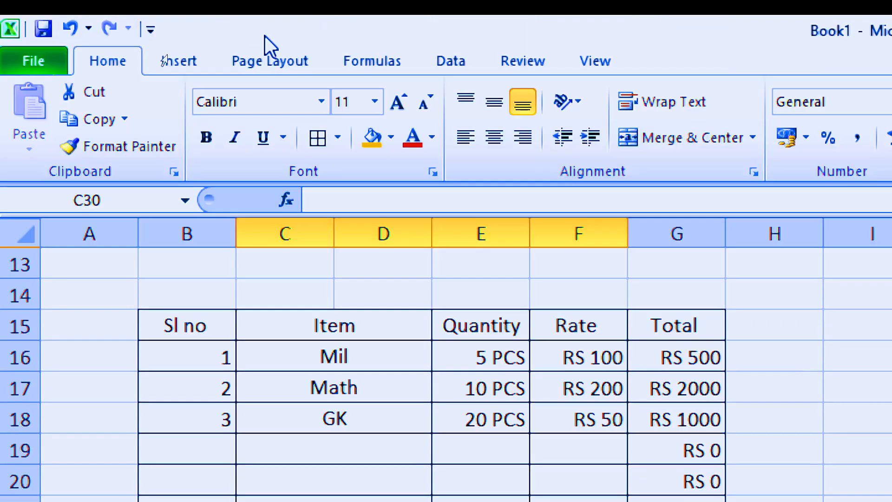
click(659, 144)
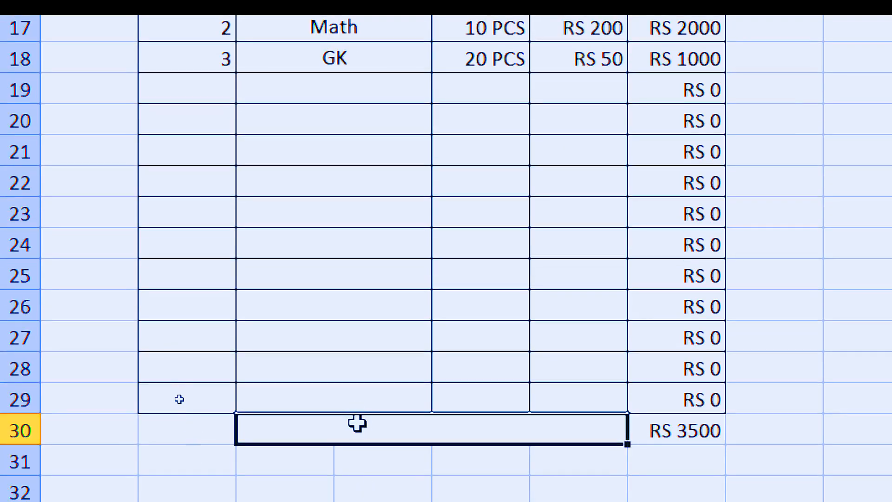
text(T)
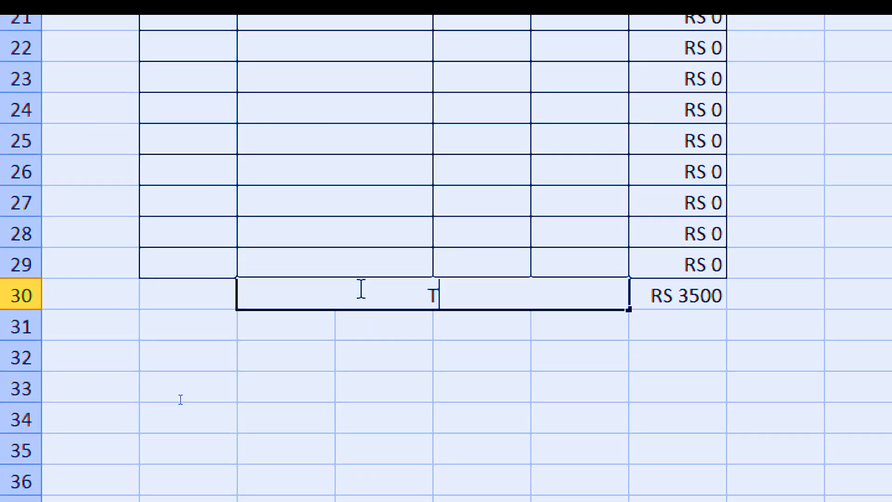
text(otal)
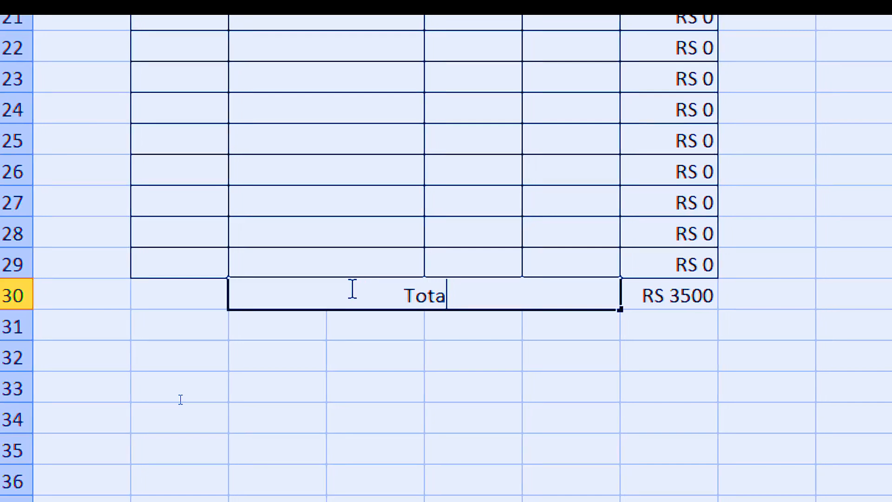
click(435, 355)
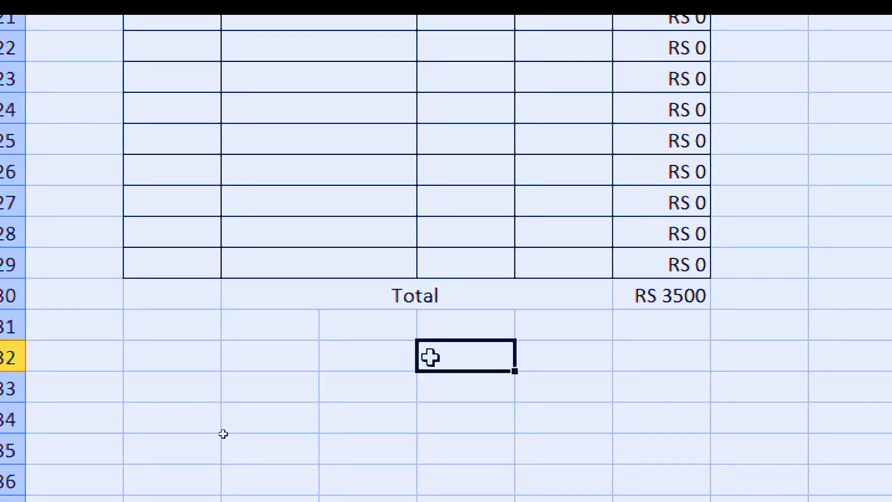
Step: Middle-align the grand total row cells C30:G30 and apply all borders to the row, including B30
drag(360, 287, 712, 284)
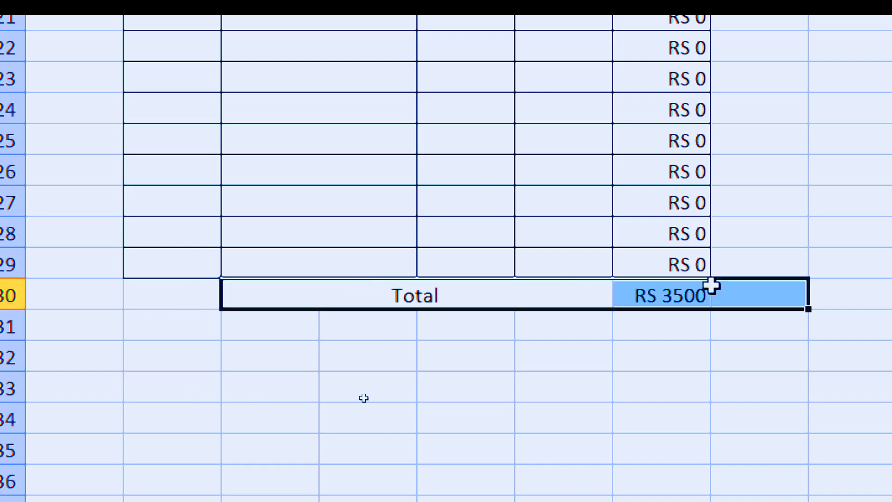
click(379, 297)
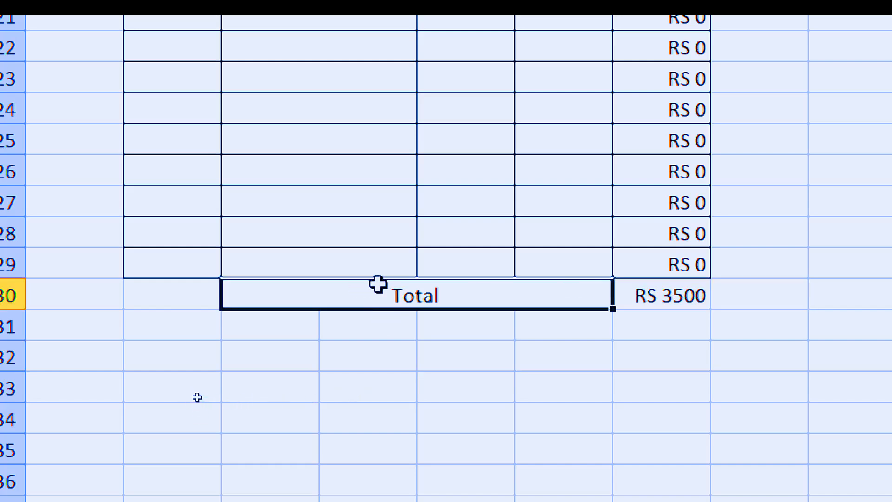
drag(530, 298, 619, 307)
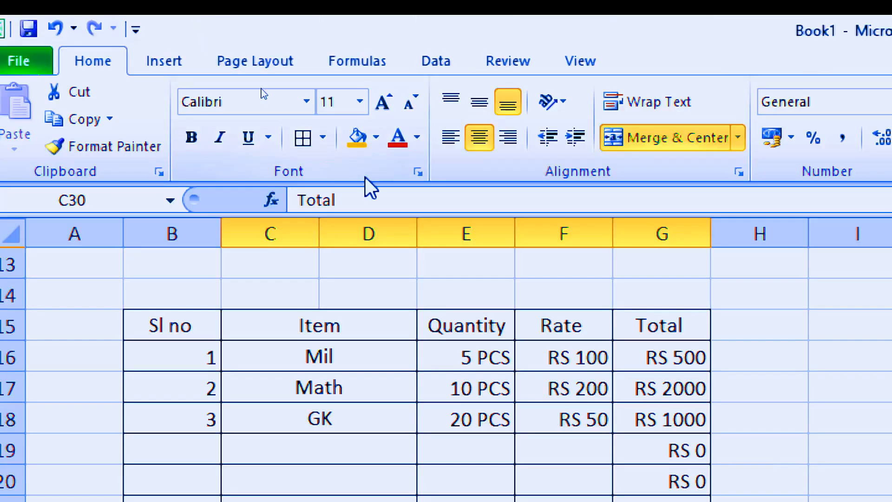
click(479, 101)
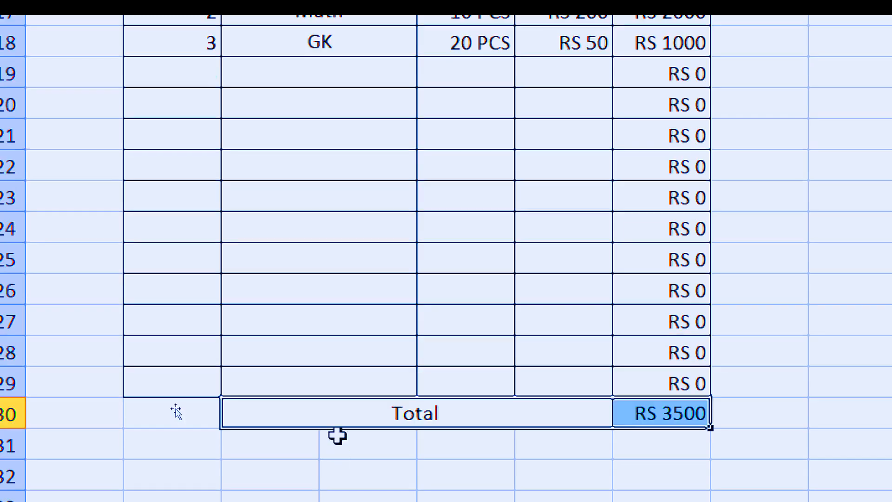
click(339, 434)
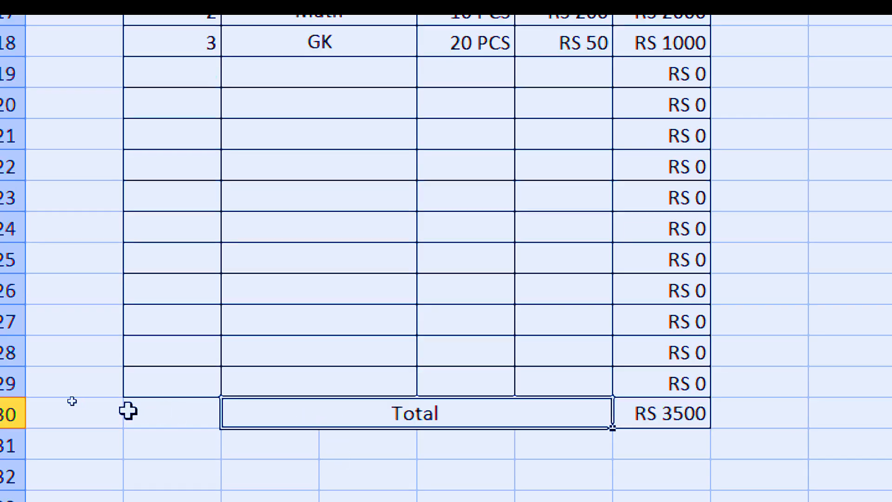
click(178, 412)
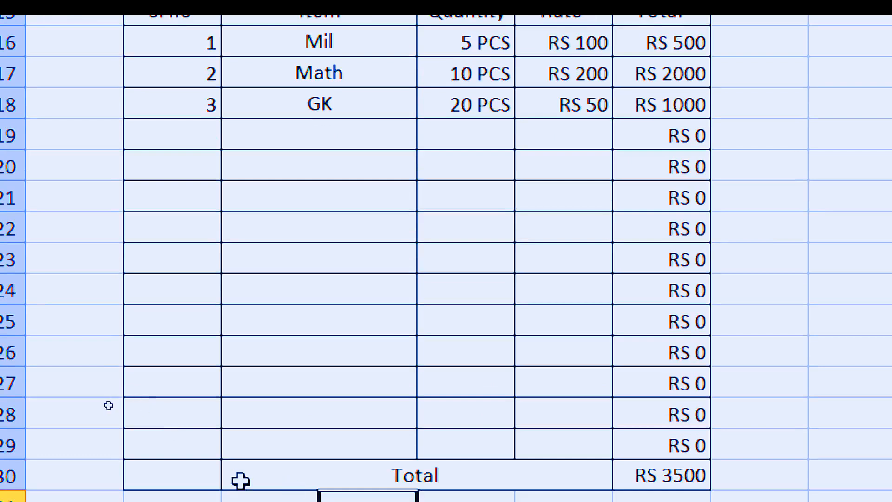
Step: Fill the grand total row's cells B30:F30 and the table header row B15:G15 with orange
drag(196, 477, 354, 462)
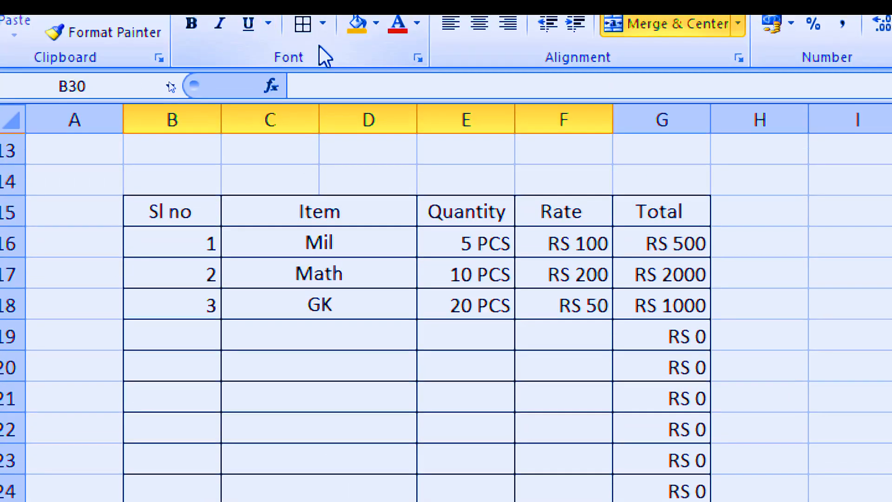
click(354, 30)
click(332, 370)
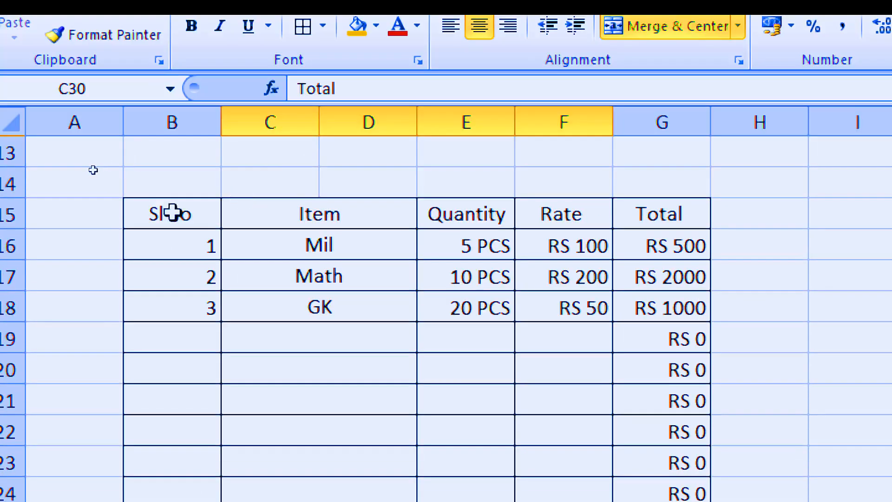
drag(160, 129, 625, 129)
drag(624, 214, 625, 214)
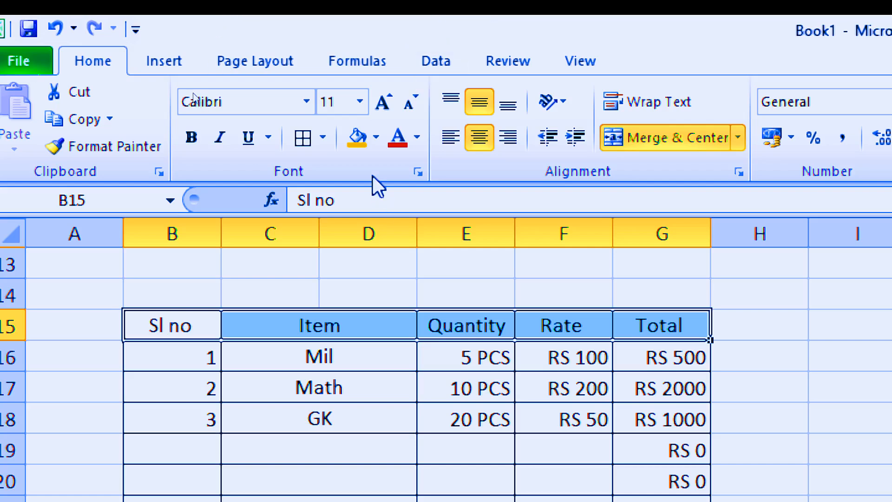
click(359, 146)
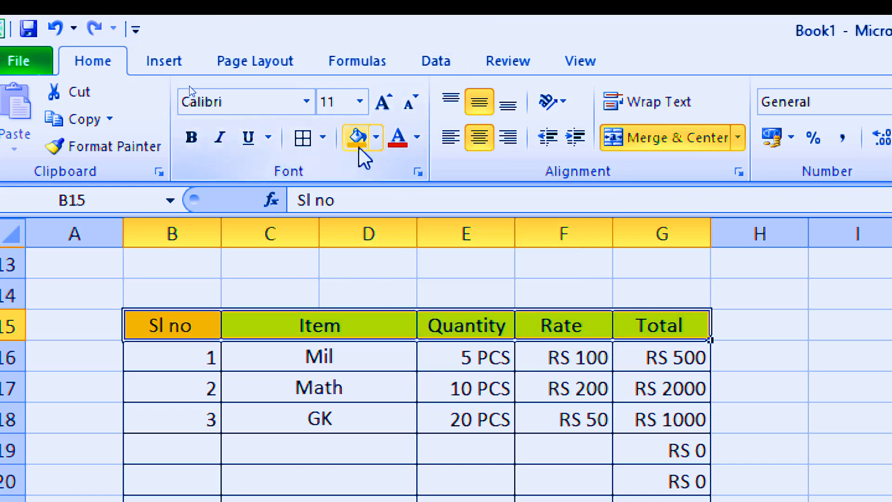
click(599, 499)
Step: Merge and center cells A41:I46 at the end of the printed page and fill the block with orange
scroll(592, 499, down, 4)
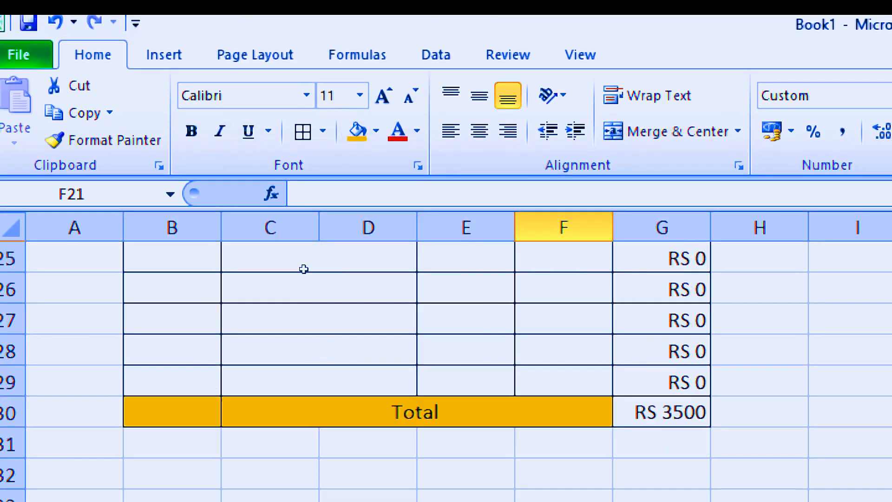
scroll(301, 279, down, 5)
scroll(297, 287, up, 1)
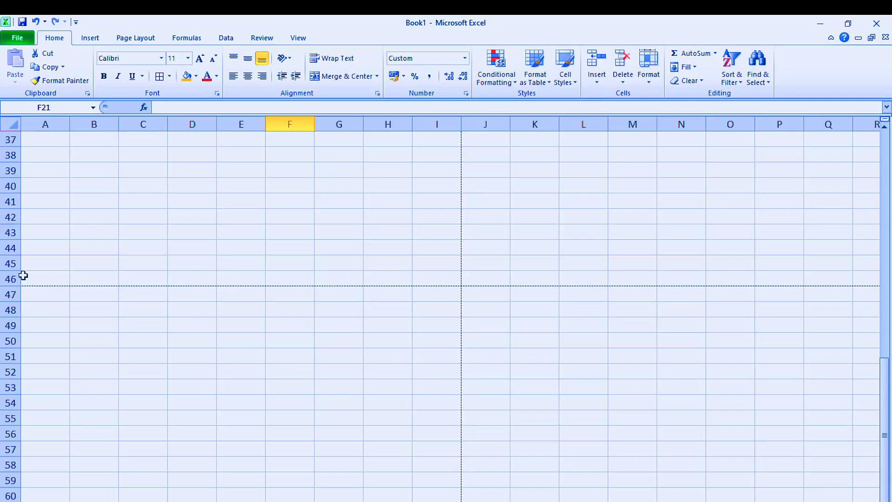
scroll(23, 275, up, 12)
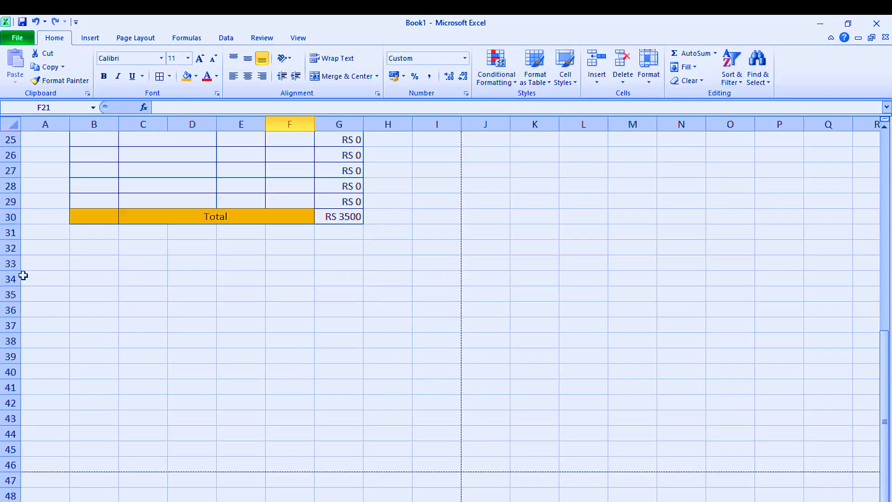
scroll(24, 276, down, 5)
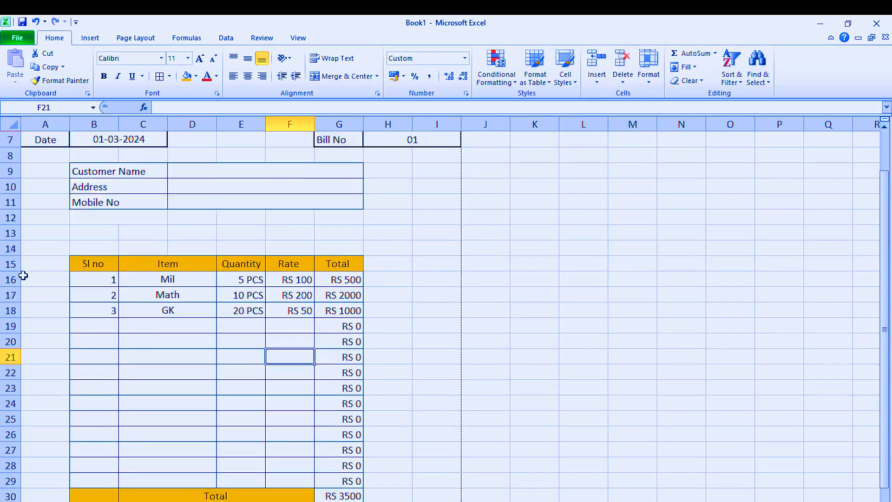
scroll(37, 367, down, 3)
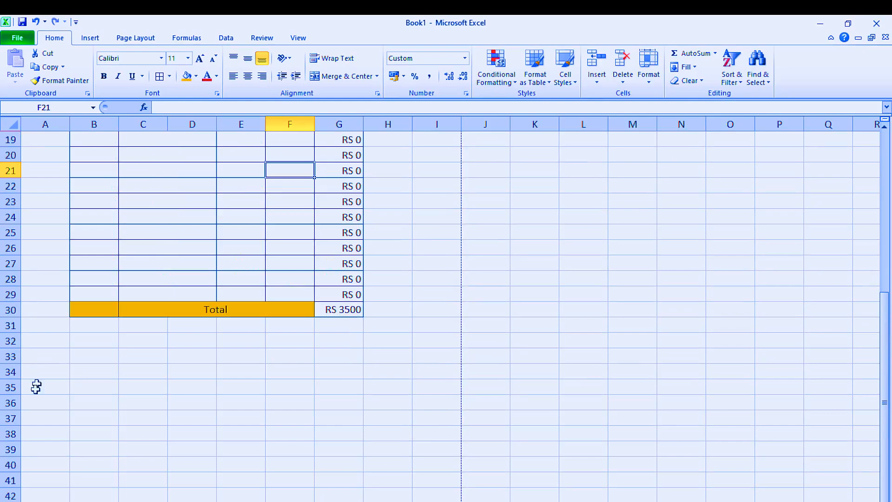
drag(26, 388, 420, 463)
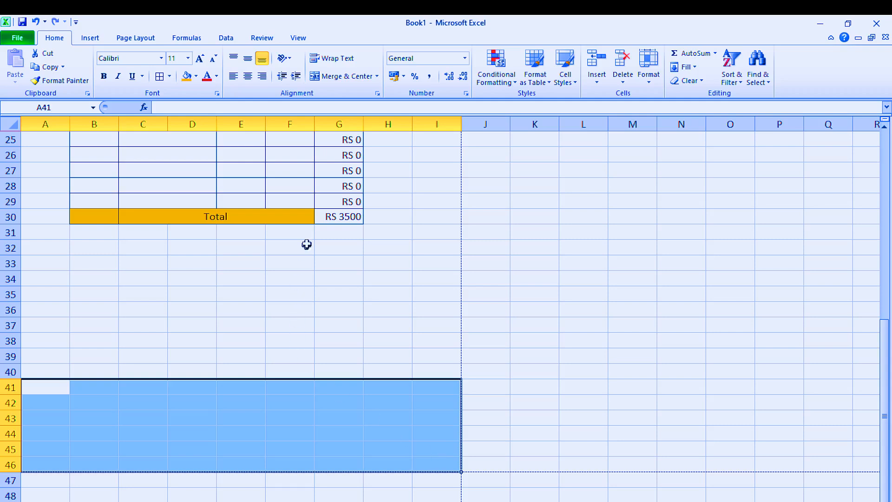
click(344, 78)
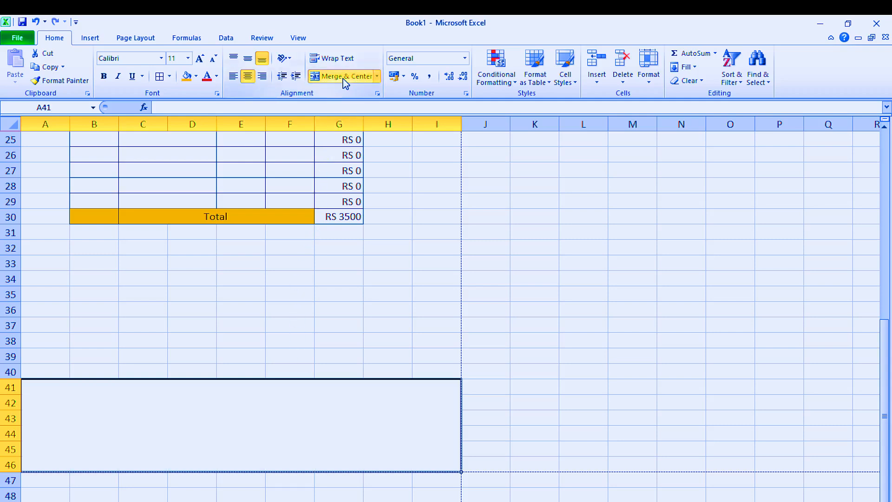
click(186, 77)
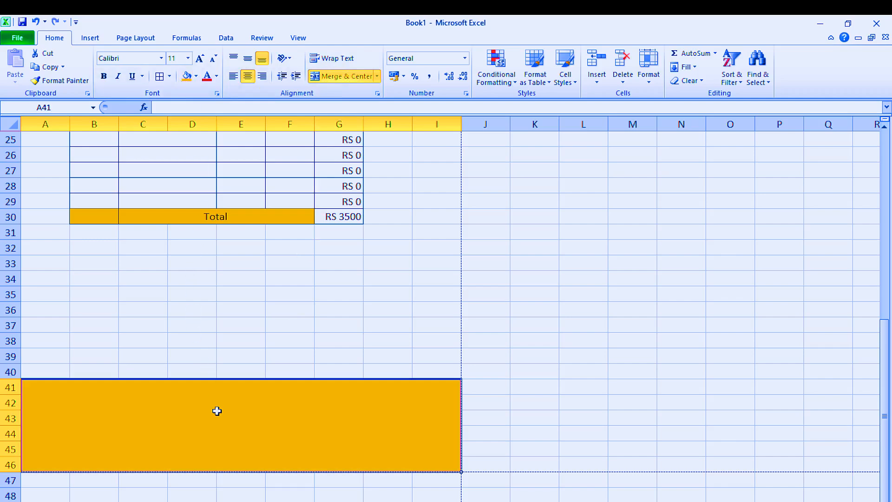
Step: Enter "Goods onces sold can not be returned back . You can only exchange it within 7 days ." in the merged footer block A41
text(G)
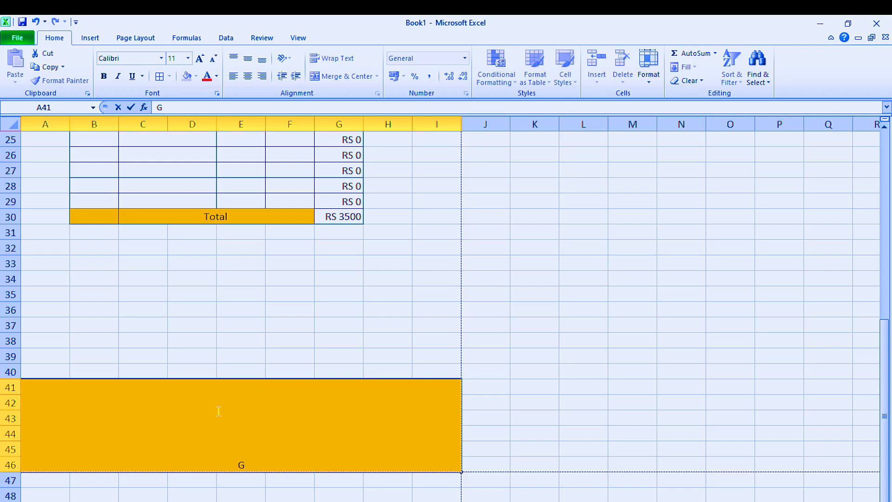
text(oods onces)
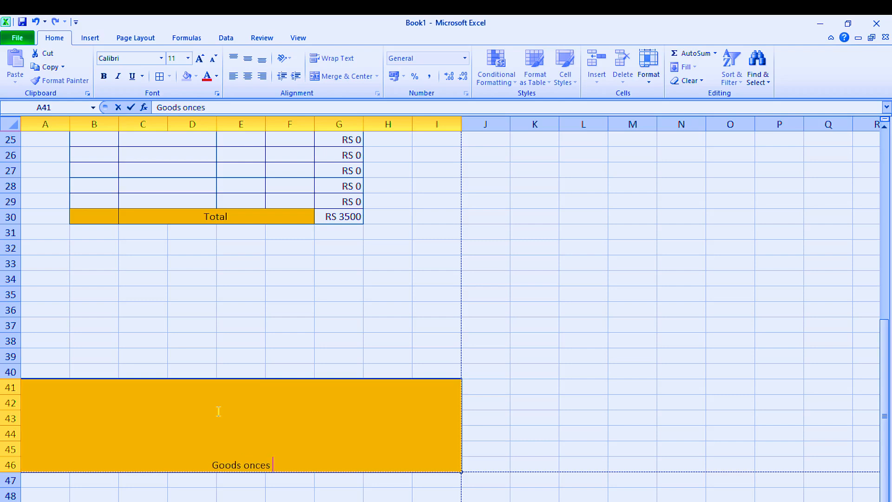
text( sol)
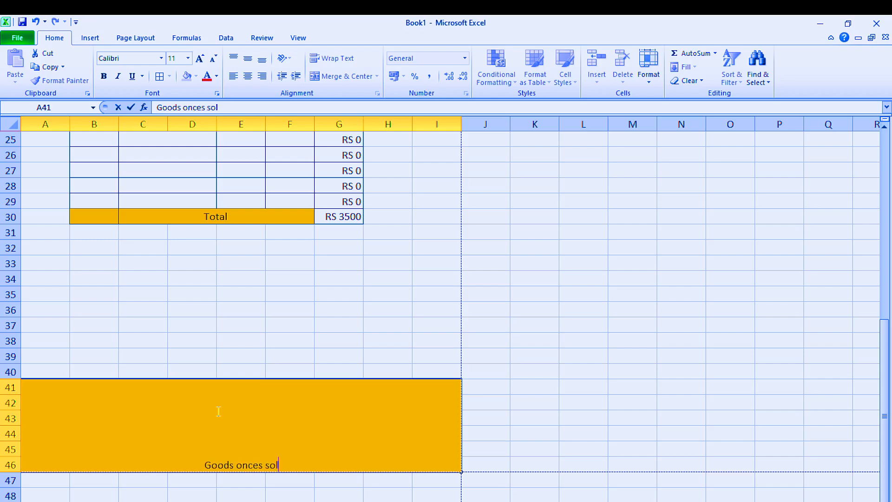
text(d cant)
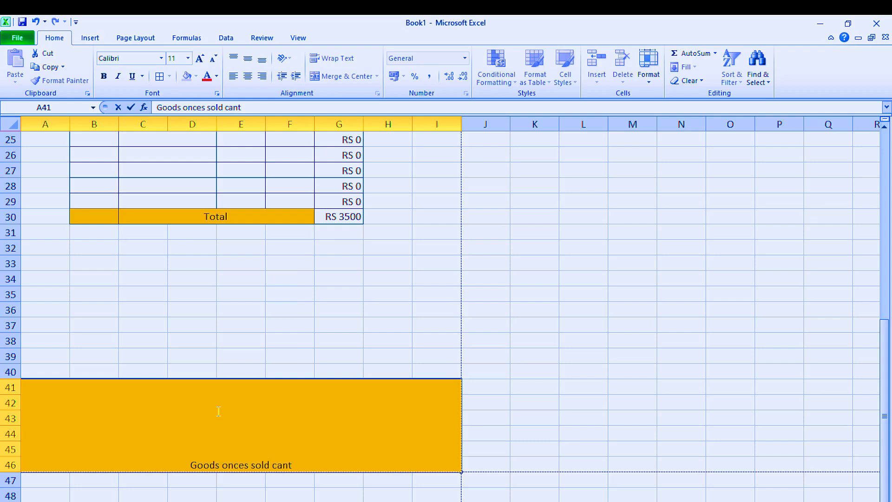
key(BackSpace)
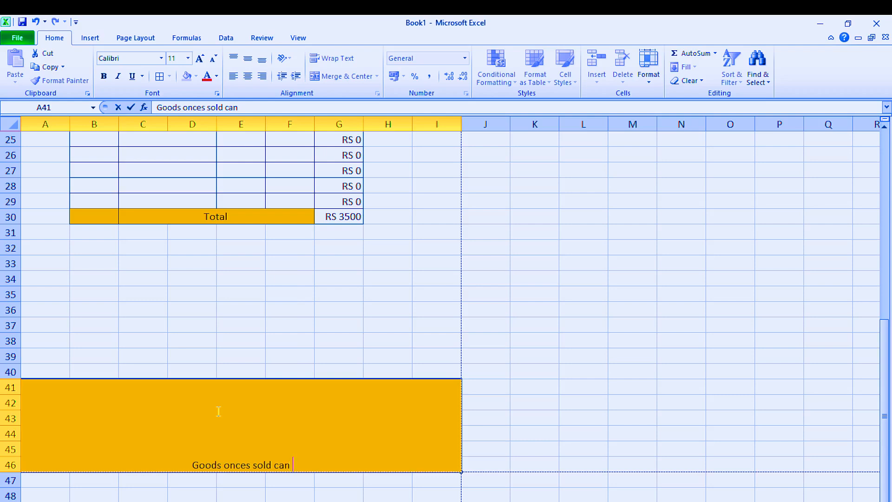
text(not b)
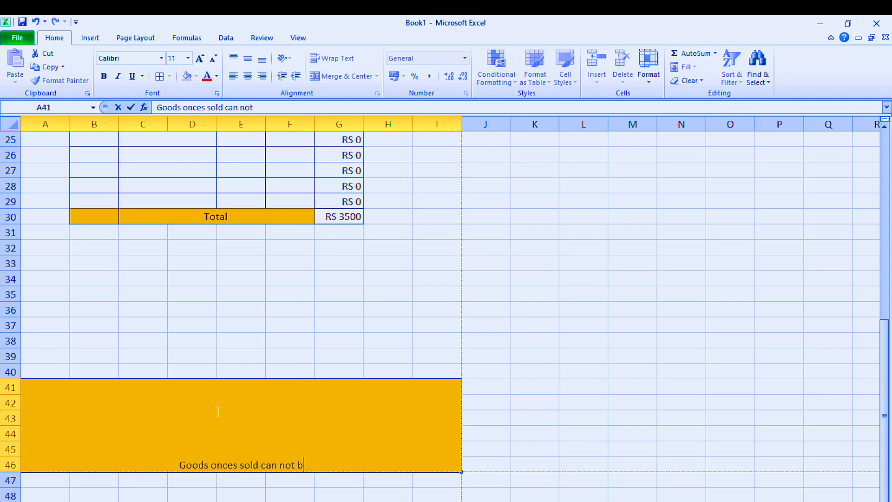
text(e re)
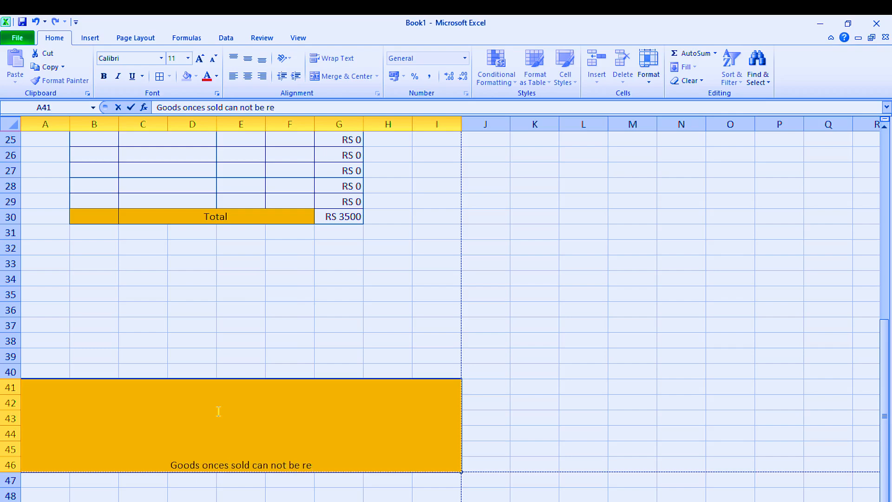
text(turne)
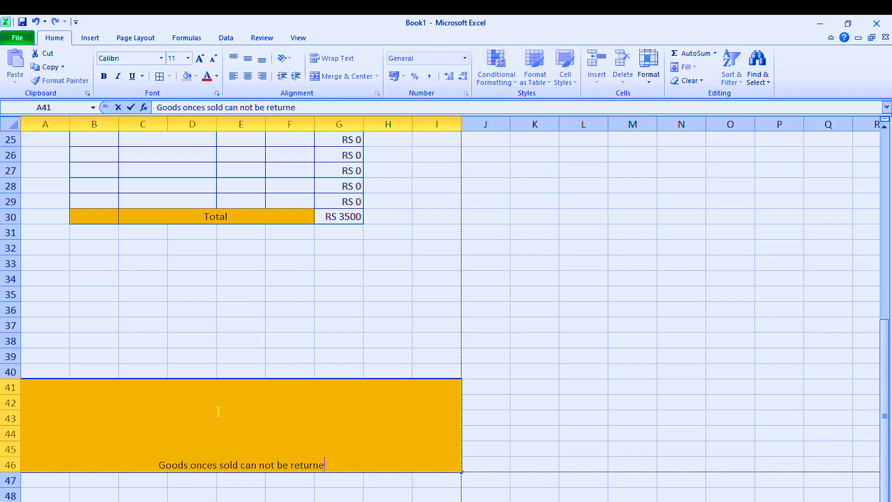
text(d )
text(bac)
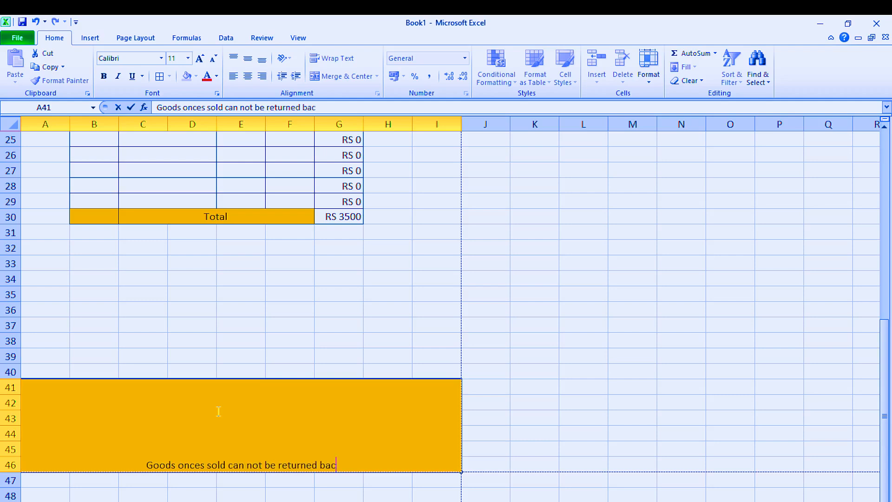
text(k .)
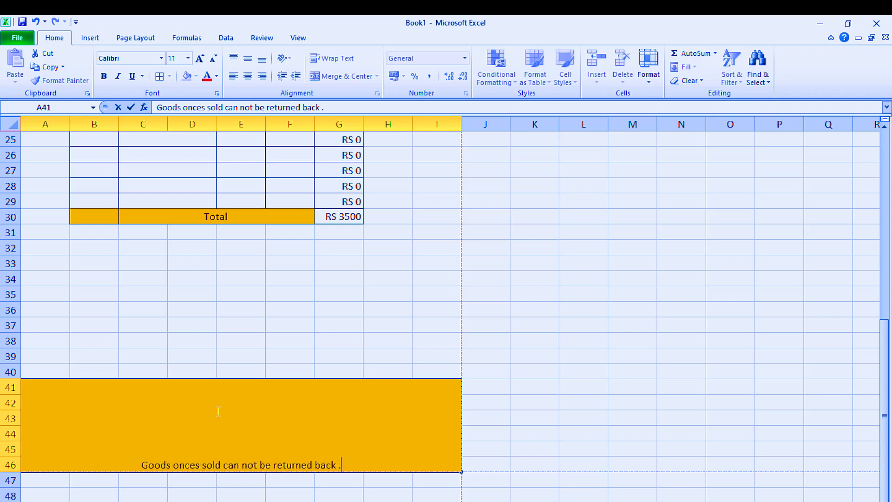
text( You )
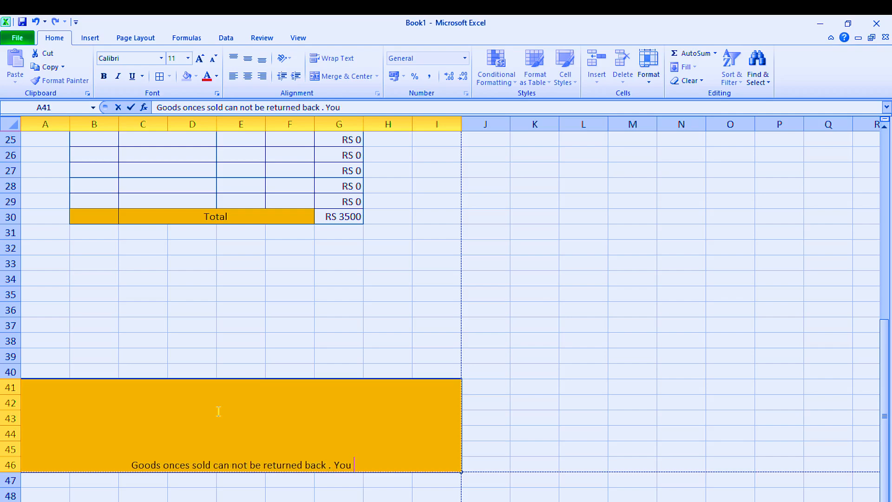
text(can )
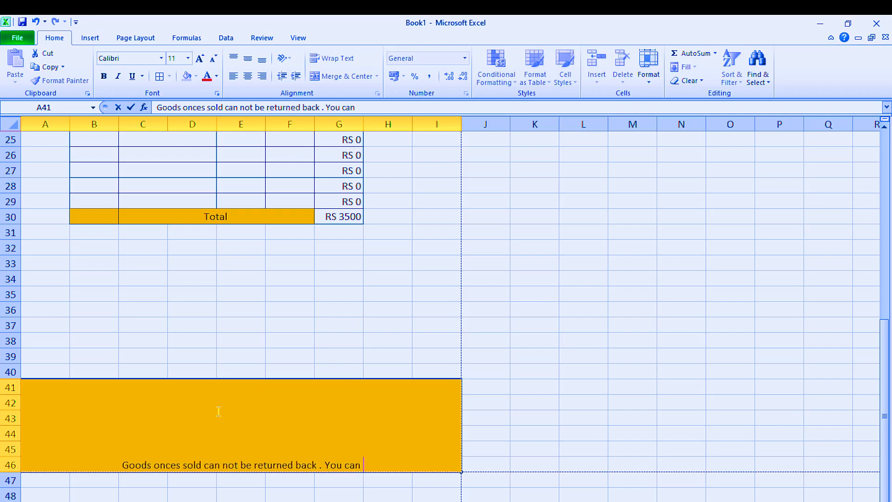
text(only)
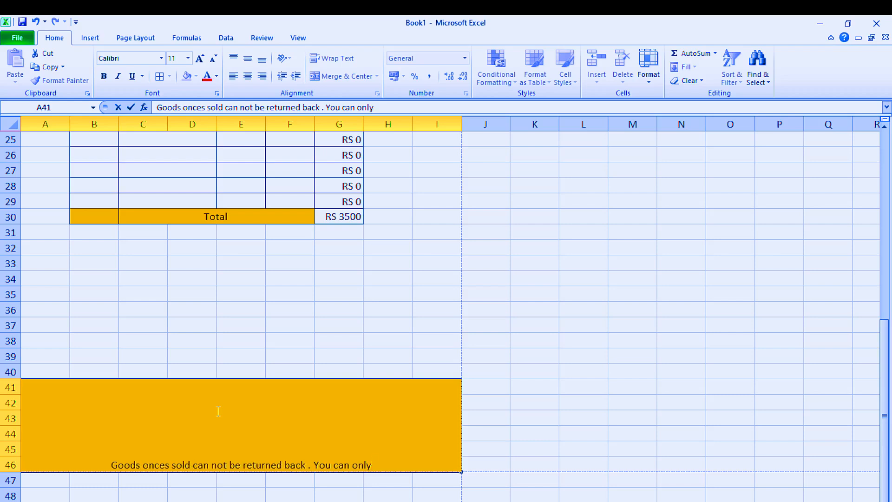
text( excha)
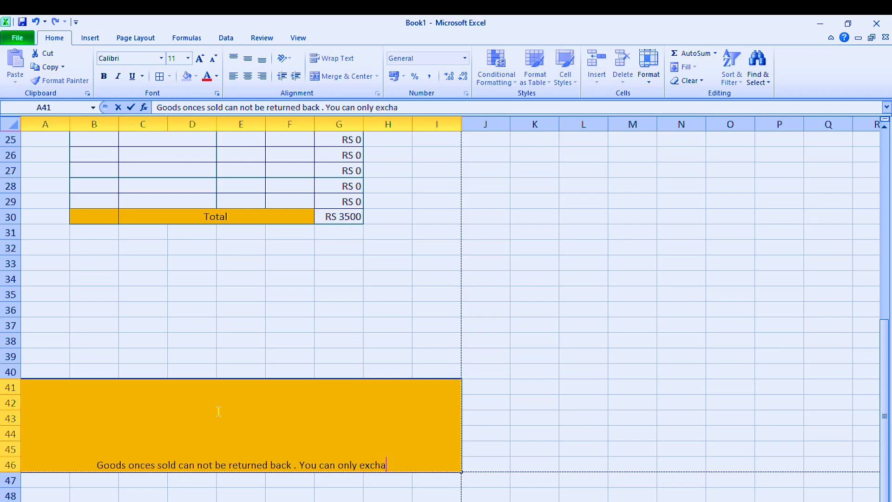
text(nge i)
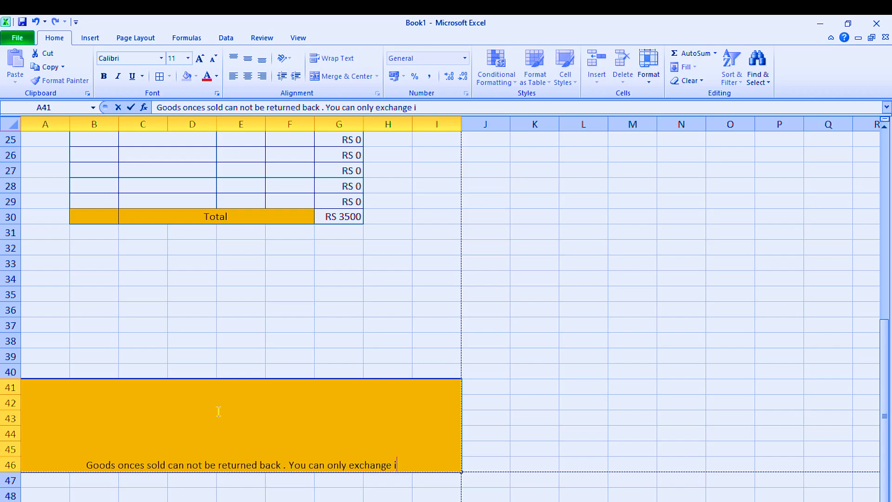
text(t with)
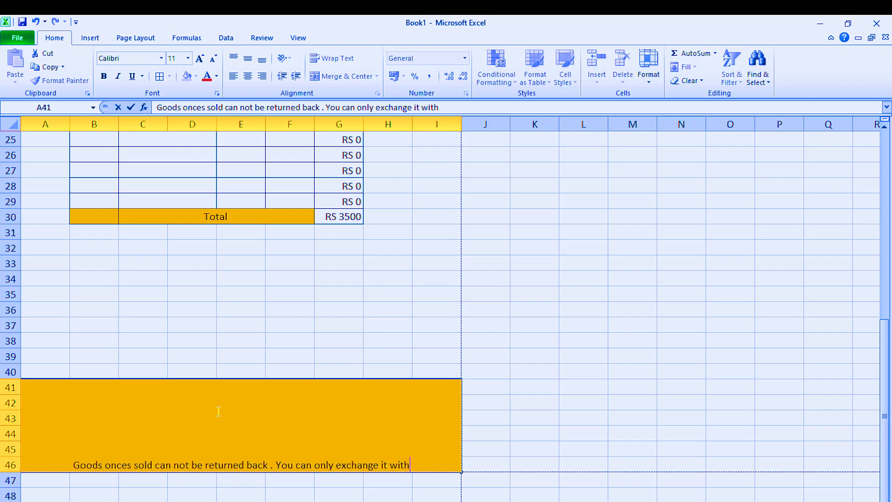
text(in 7)
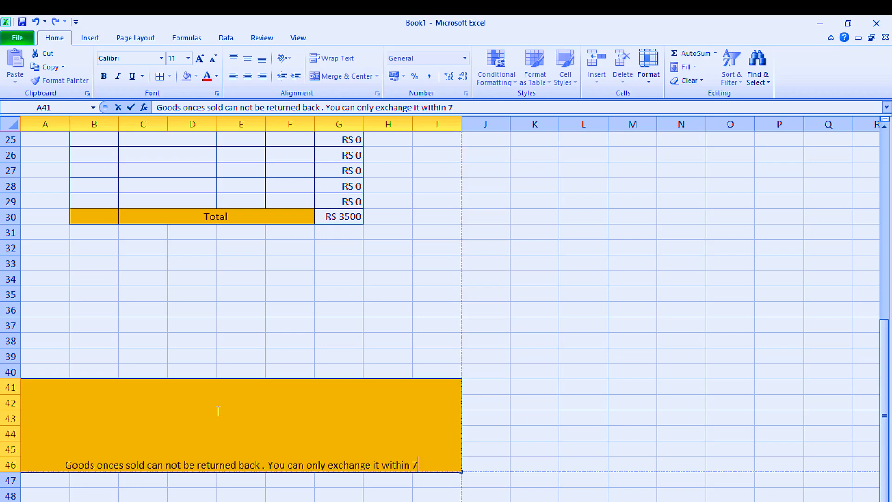
text( days)
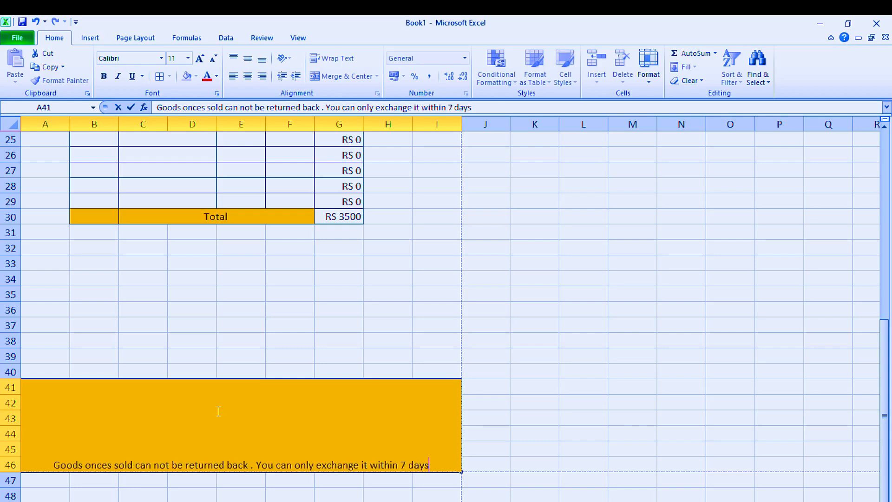
text( .)
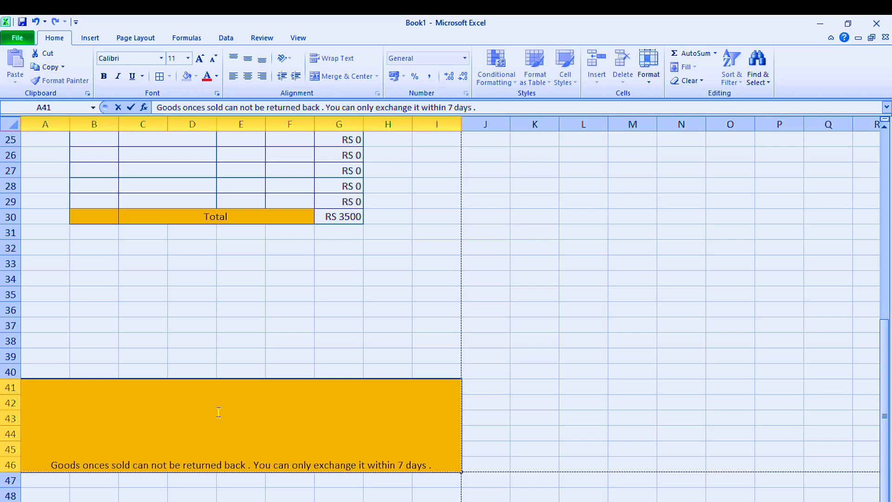
click(234, 494)
Step: Middle-align the return-policy text in the footer block and increase its font size to 12
click(229, 463)
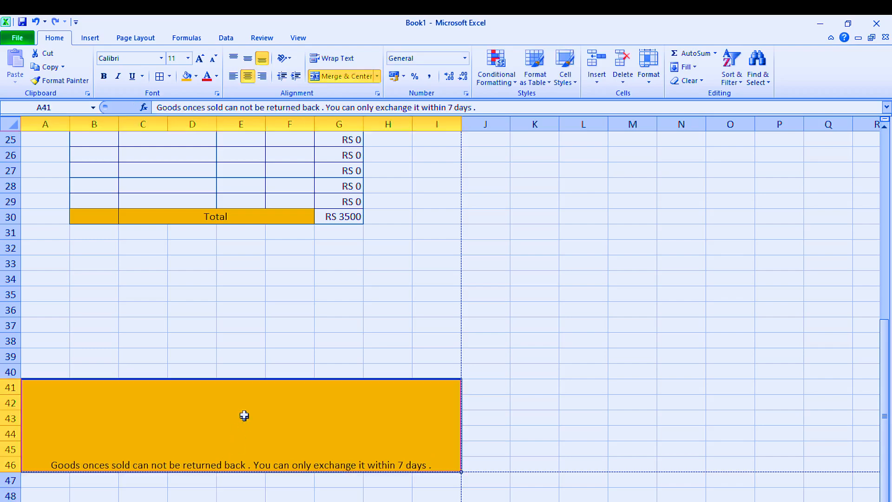
click(248, 58)
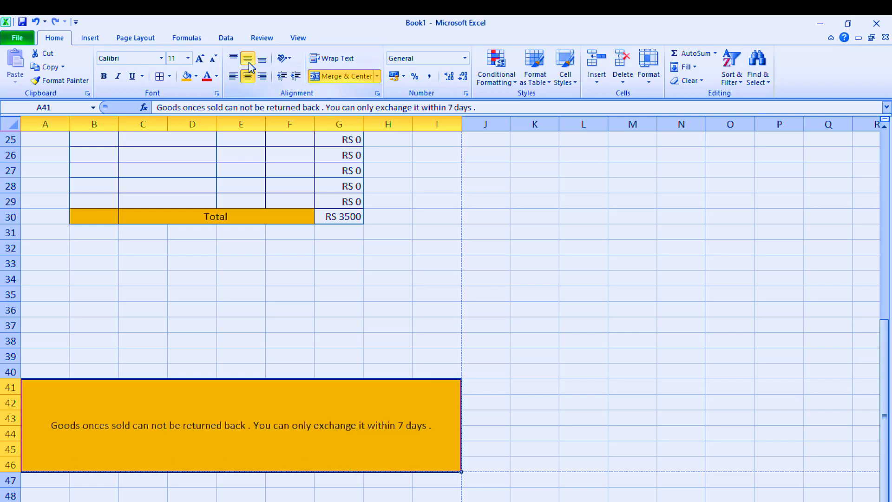
click(201, 59)
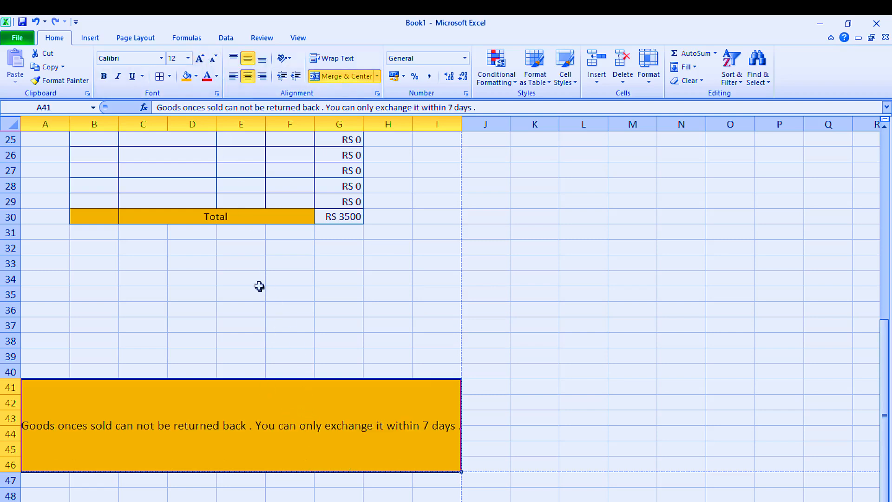
Step: Check the page layout of the whole bill in the print preview and review the sheet from heading to footer
scroll(260, 286, up, 8)
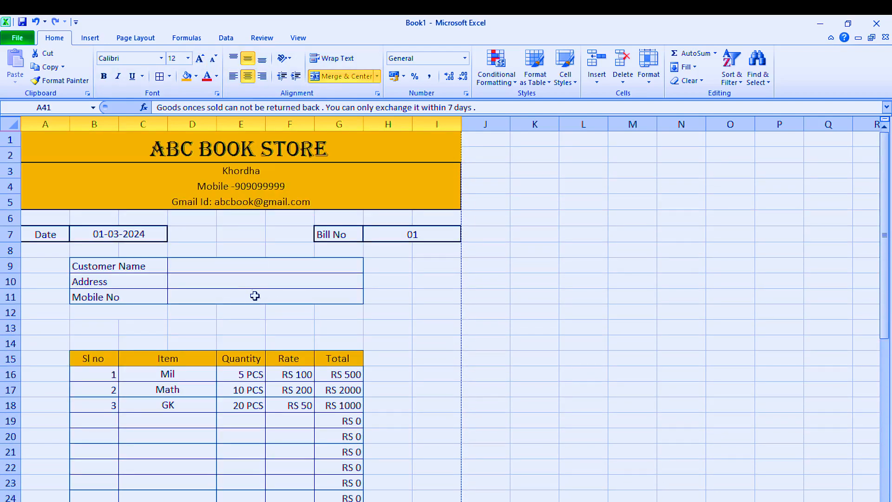
key(ctrl+p)
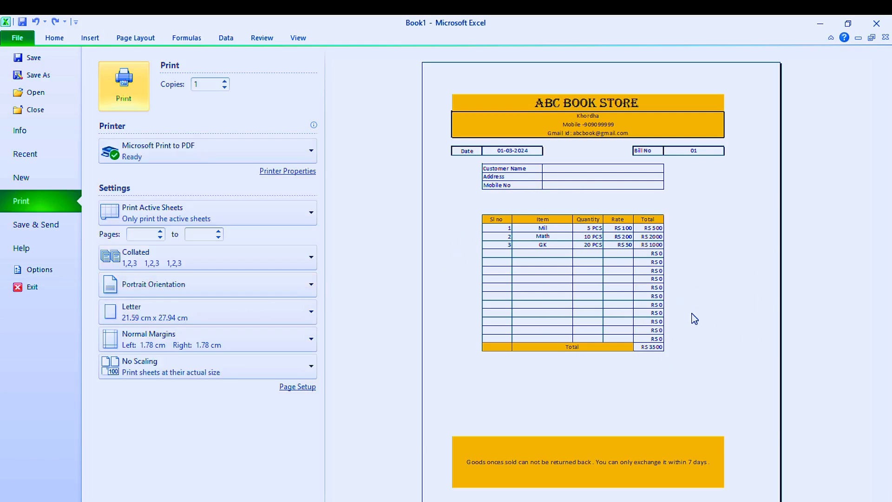
key(Escape)
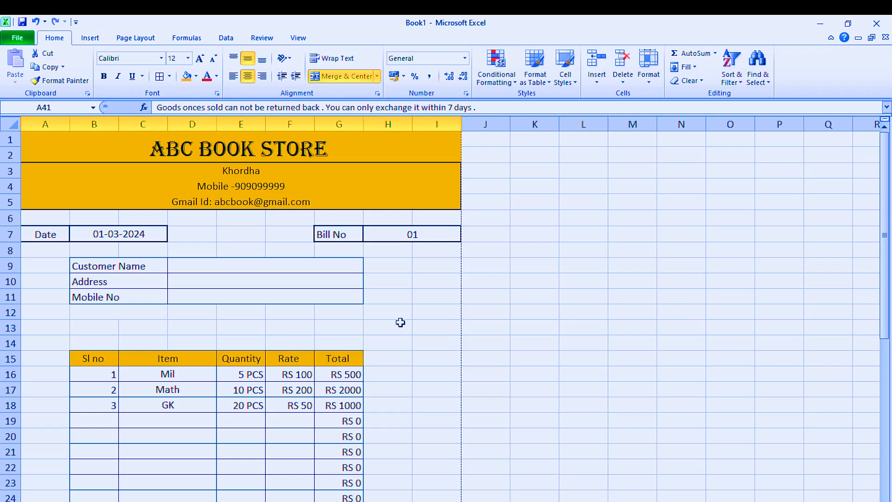
scroll(427, 414, down, 7)
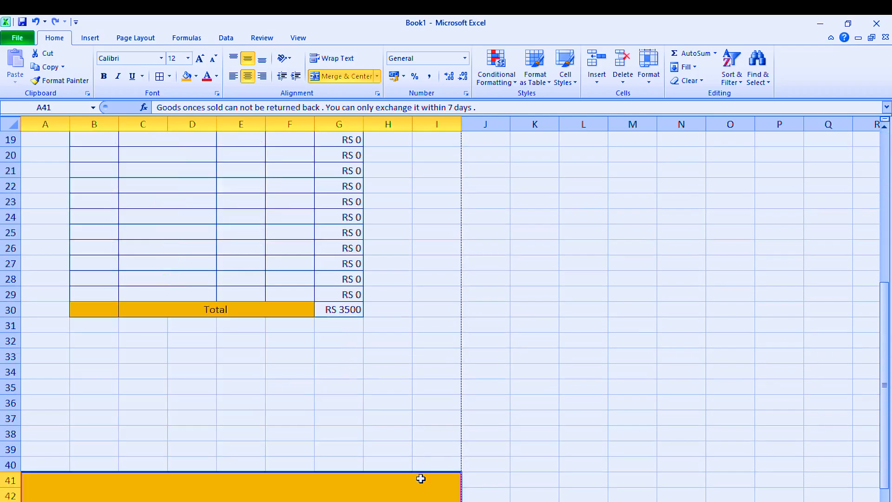
scroll(450, 467, down, 1)
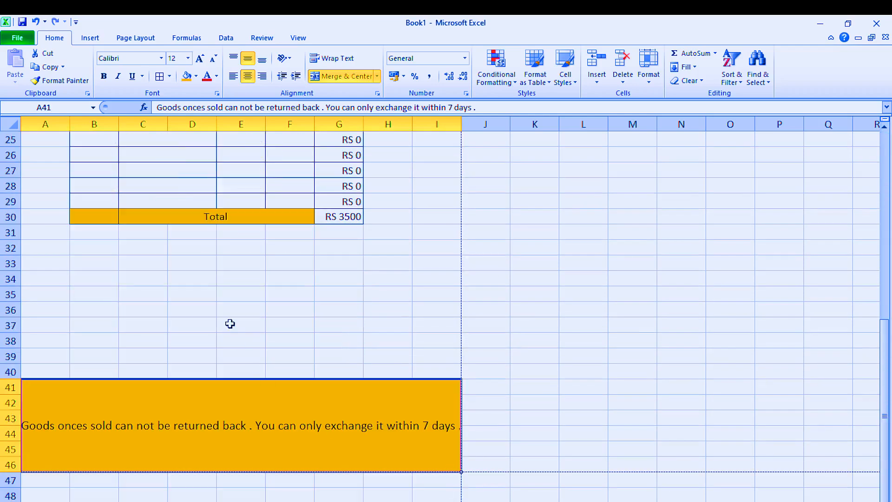
scroll(229, 323, up, 8)
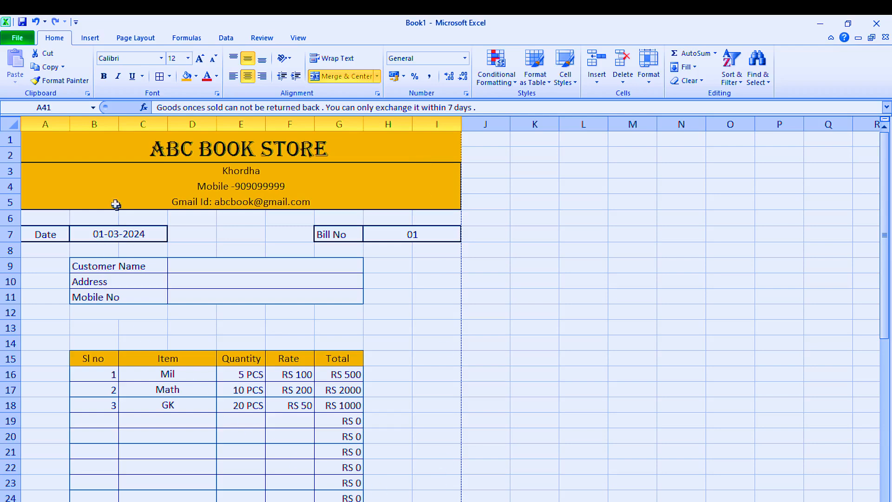
Step: Middle-align the whole bill A1:I46 and put a thick box border around it
drag(41, 152, 111, 332)
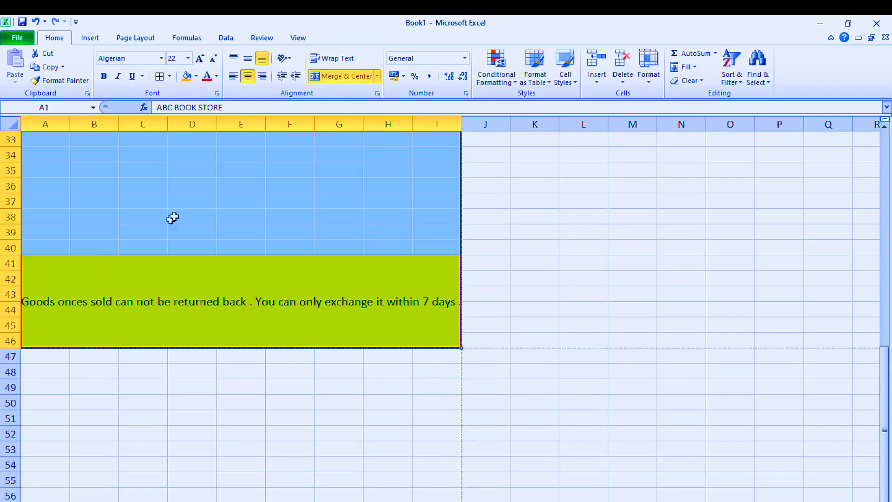
click(249, 60)
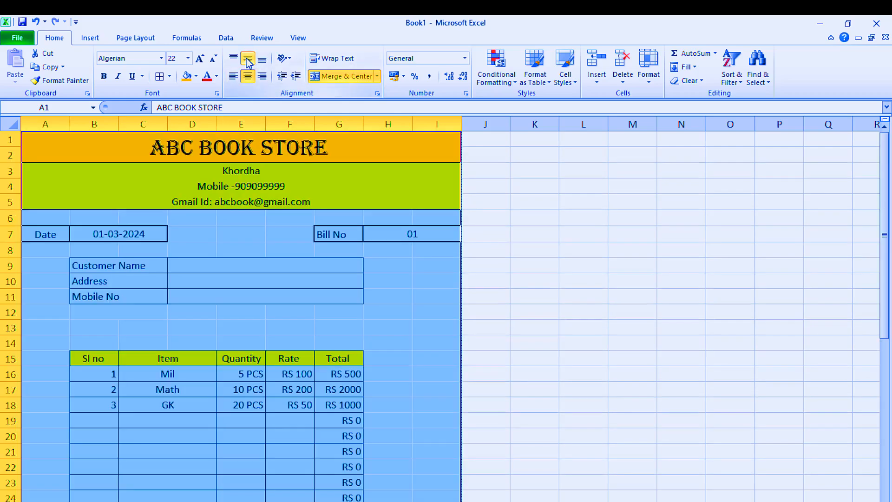
click(171, 77)
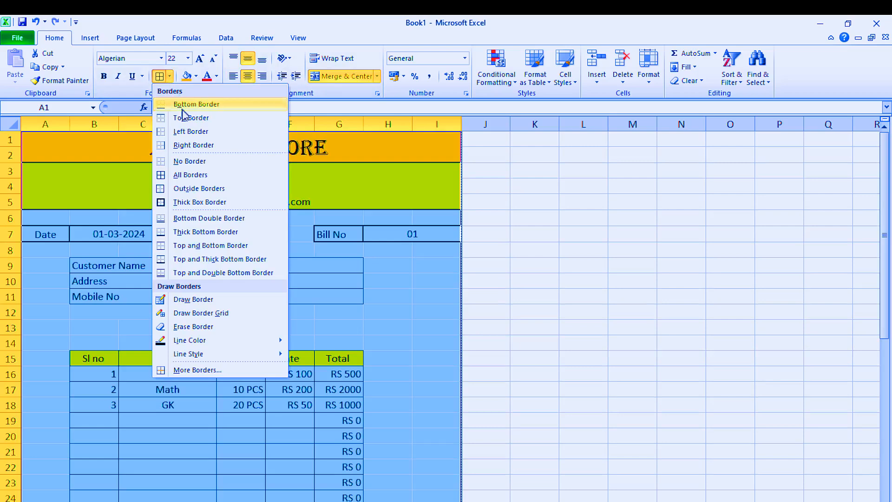
click(201, 203)
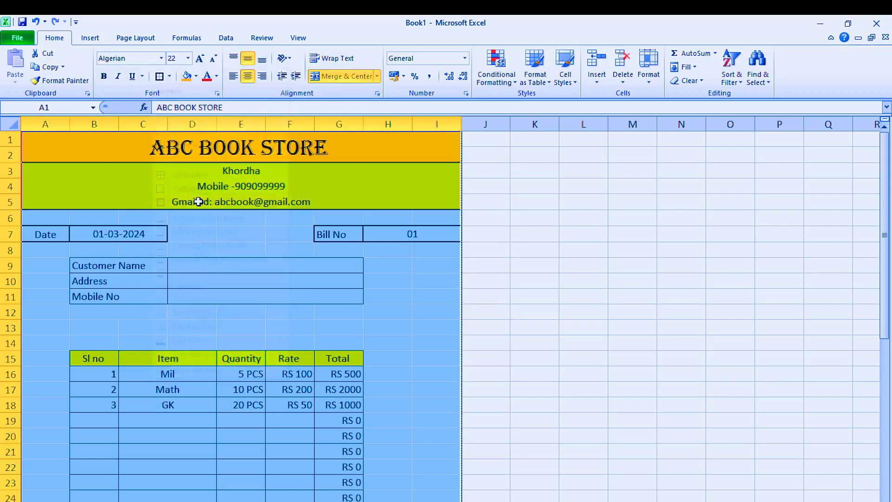
click(370, 317)
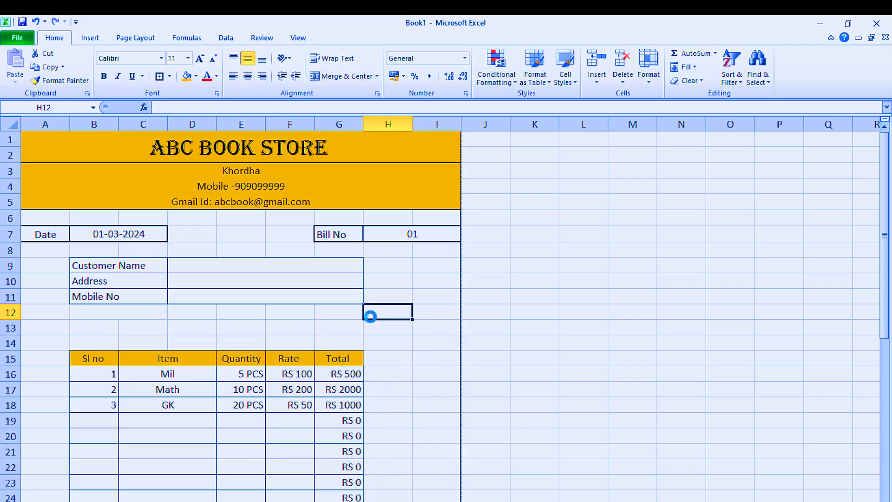
Step: Open the print preview to inspect the outer border around the bill
key(ctrl+p)
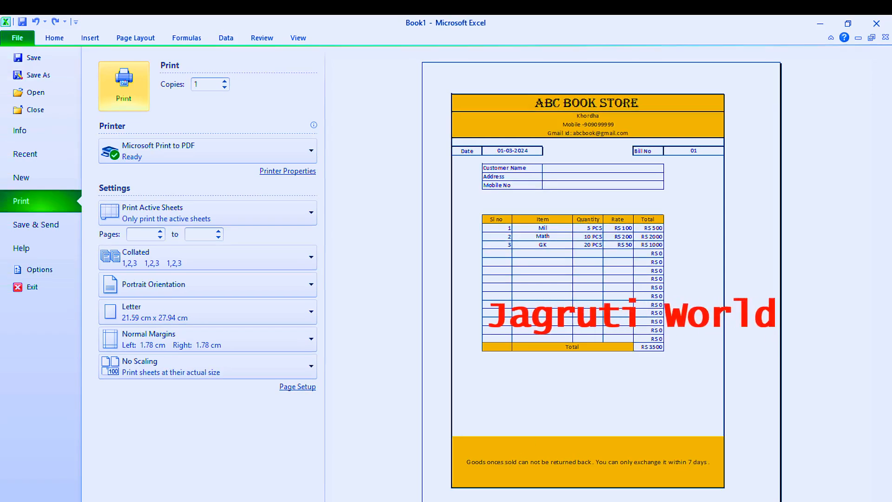
mouse_move(315, 501)
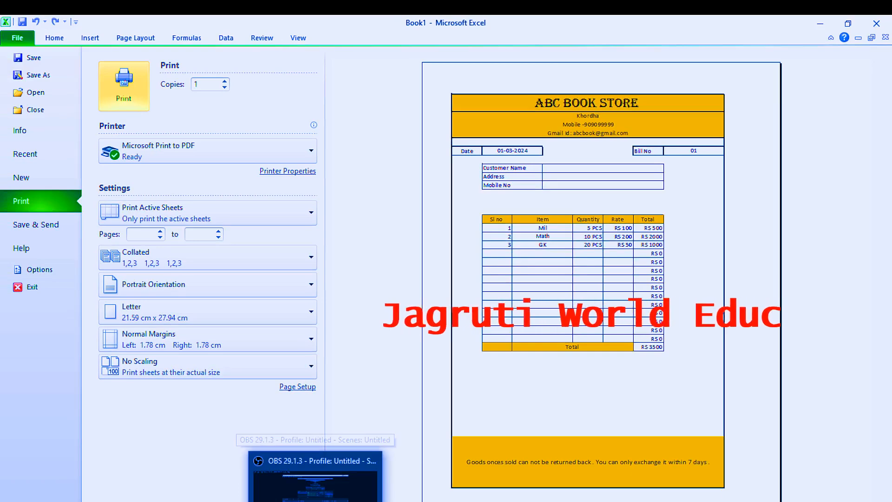